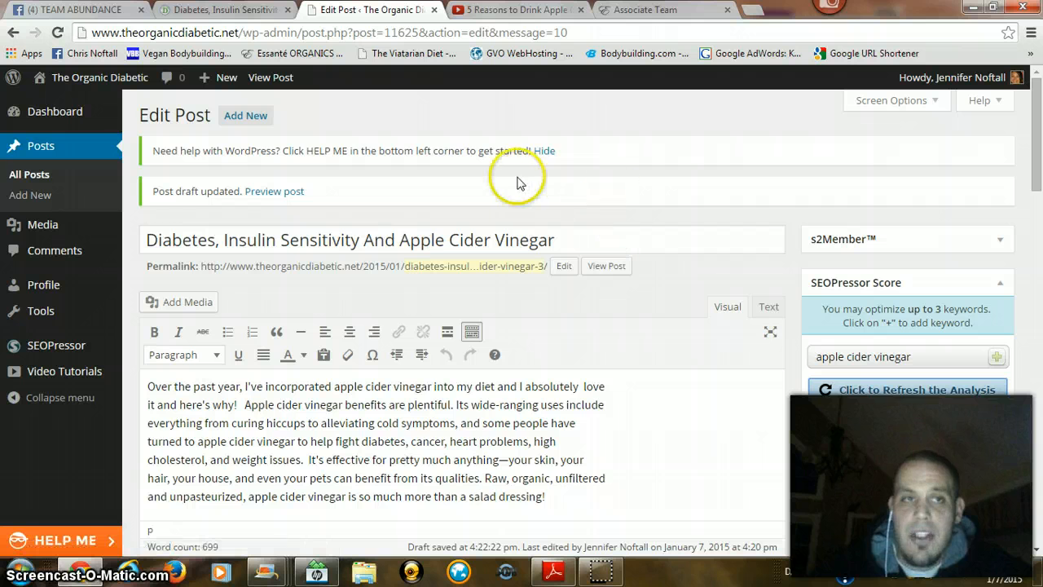
# Step: Review the post's SEOPressor score, keyword density and keyword decoration suggestions for "apple cider vinegar"
pyautogui.scroll(-1, 515, 185)
pyautogui.scroll(-3, 517, 205)
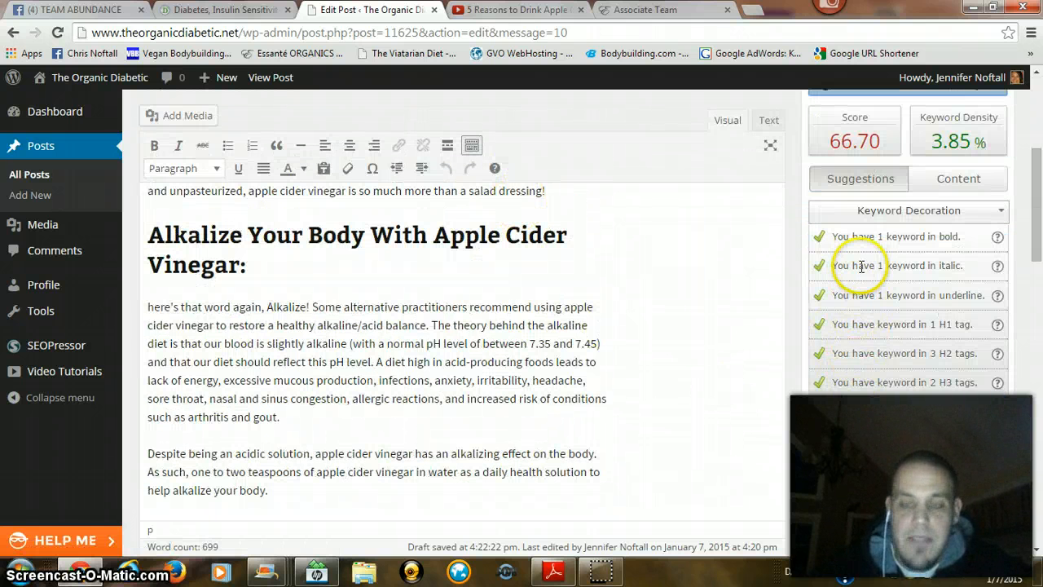
pyautogui.scroll(1, 847, 279)
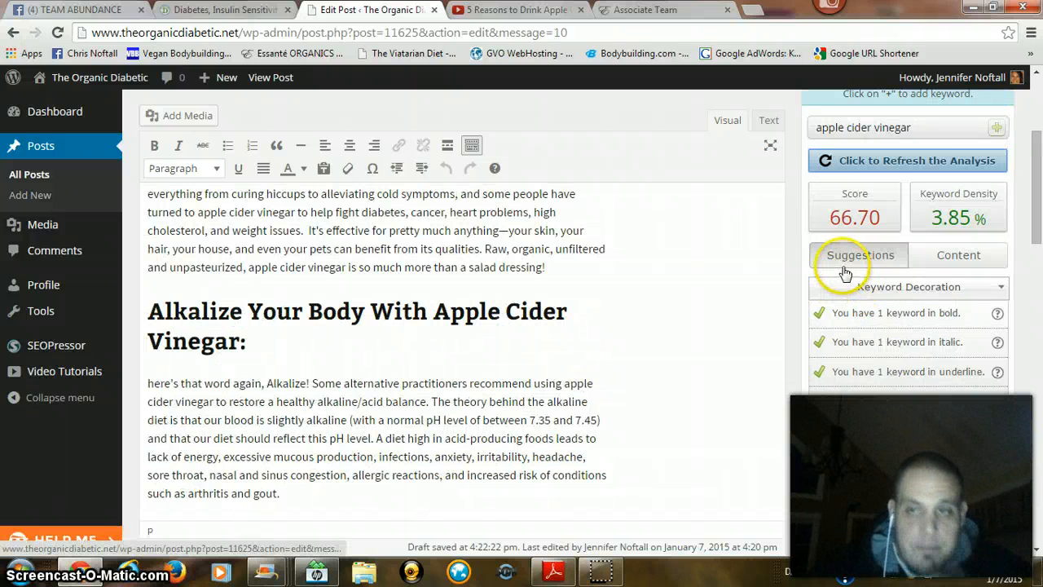
pyautogui.scroll(1, 775, 282)
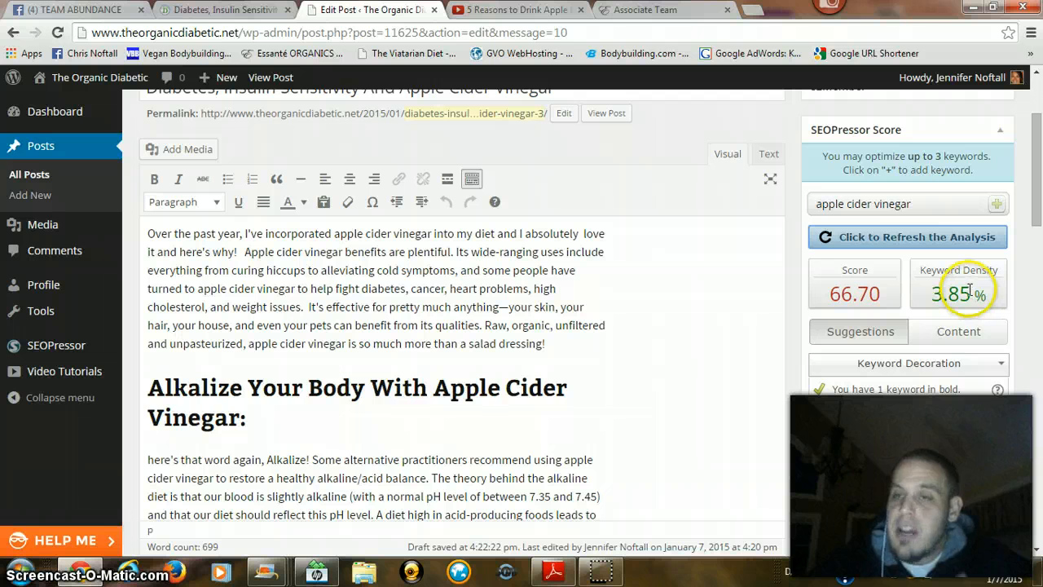
pyautogui.scroll(-1, 927, 273)
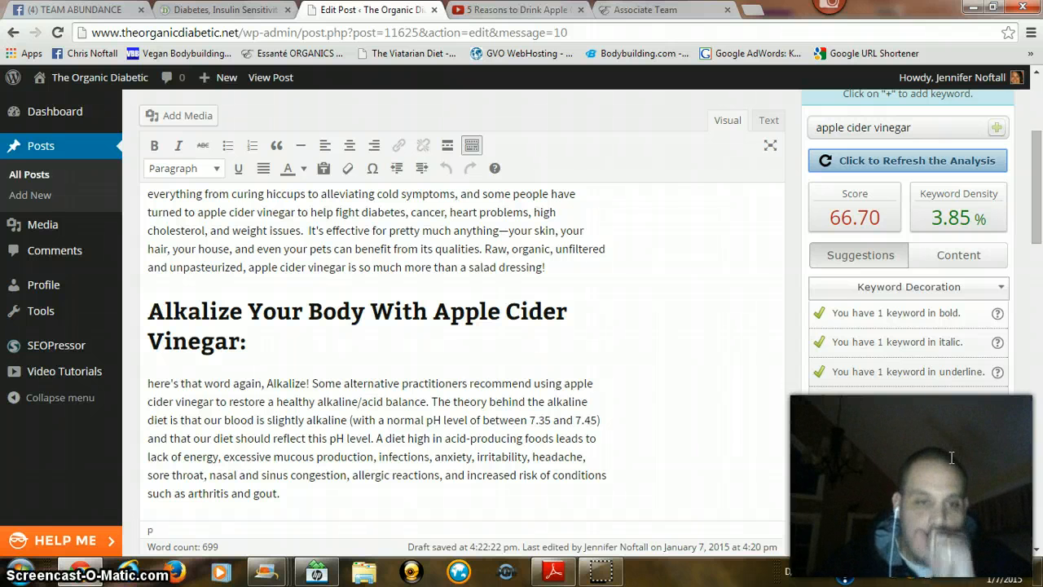
pyautogui.scroll(-1, 936, 423)
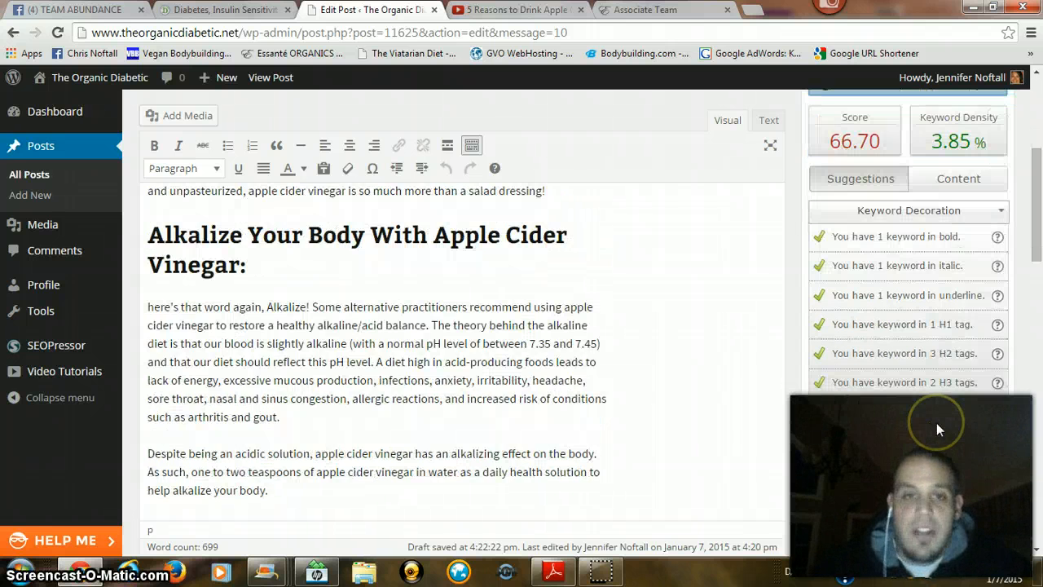
pyautogui.scroll(1, 942, 419)
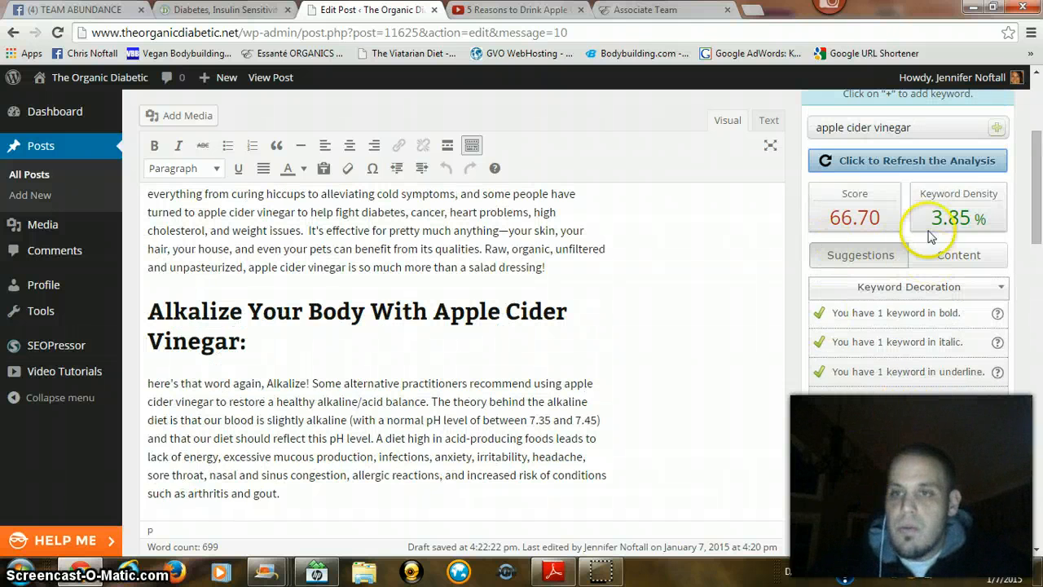
pyautogui.click(919, 163)
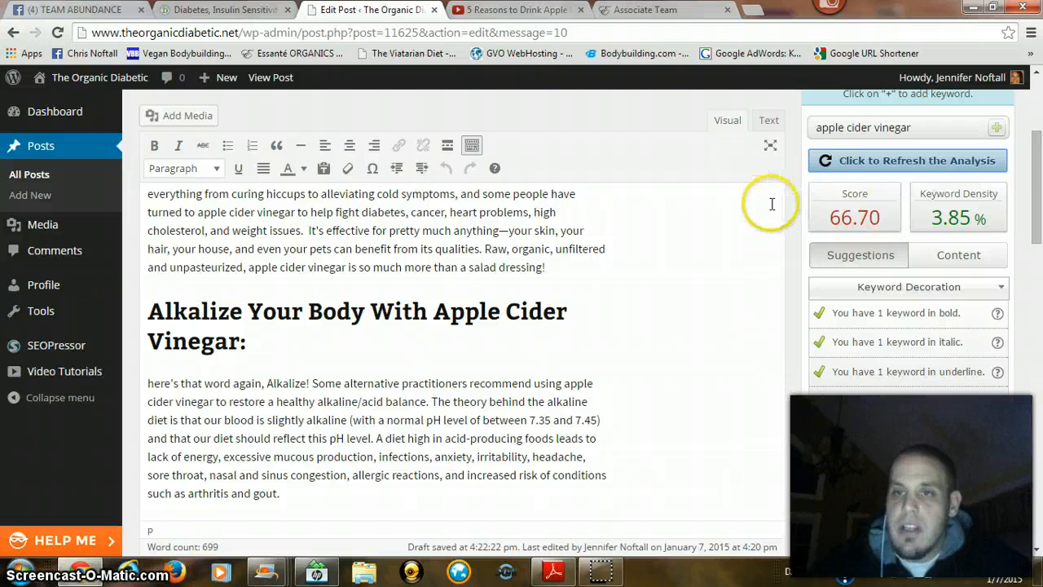
pyautogui.scroll(-1, 771, 203)
pyautogui.scroll(4, 644, 275)
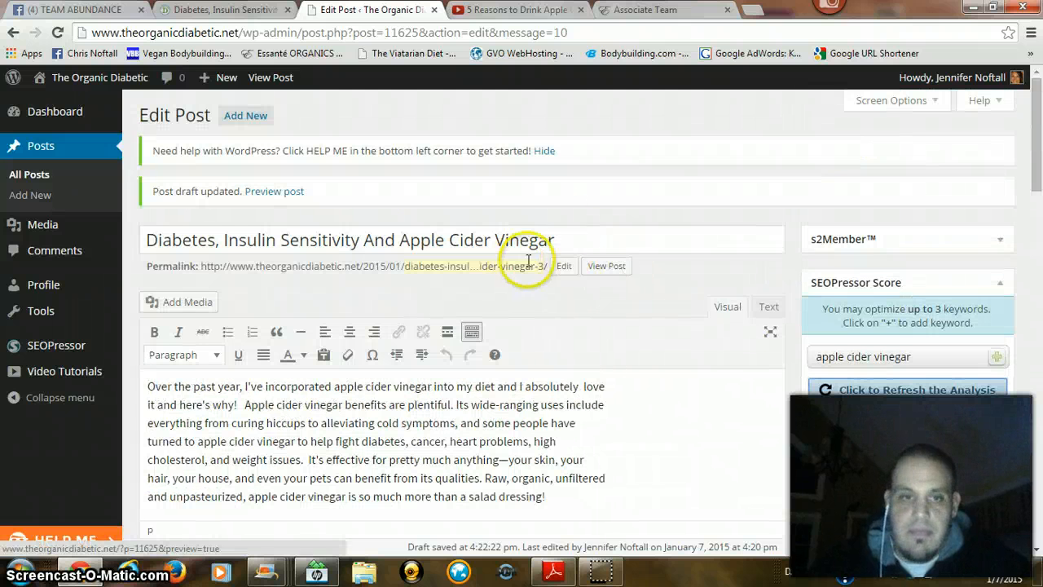
pyautogui.scroll(-2, 921, 341)
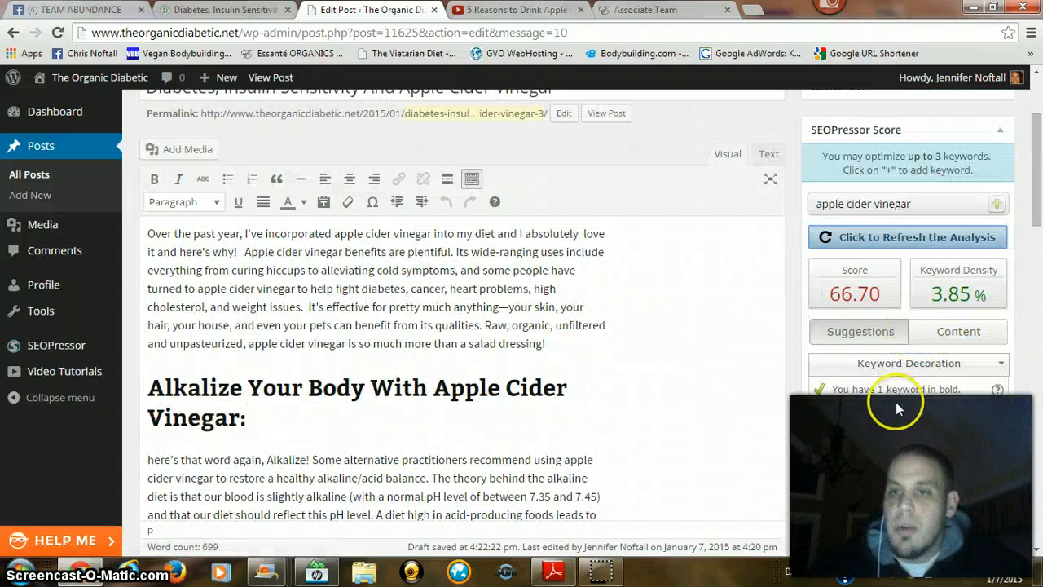
pyautogui.moveTo(964, 391); pyautogui.dragTo(965, 392)
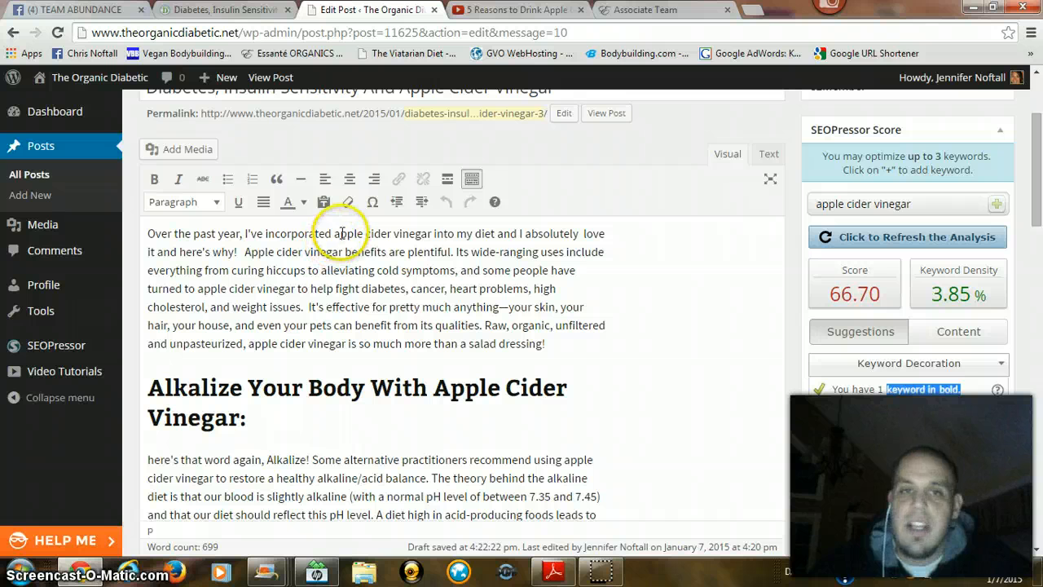
# Step: Make the first "apple cider vinegar" in the opening paragraph bold, italic and underlined
pyautogui.moveTo(333, 234); pyautogui.dragTo(424, 233)
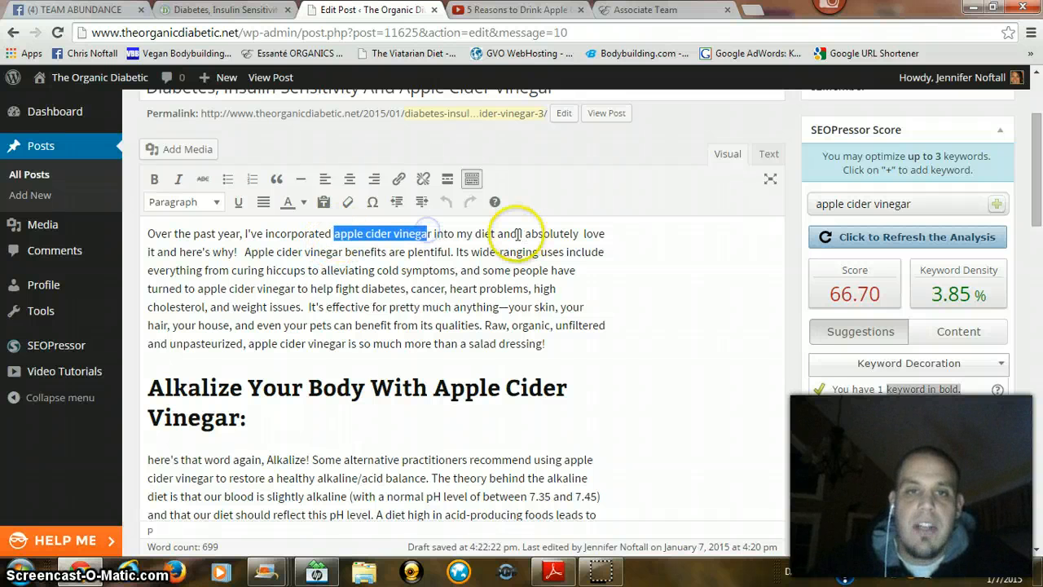
pyautogui.hotkey('shift', 'Right')
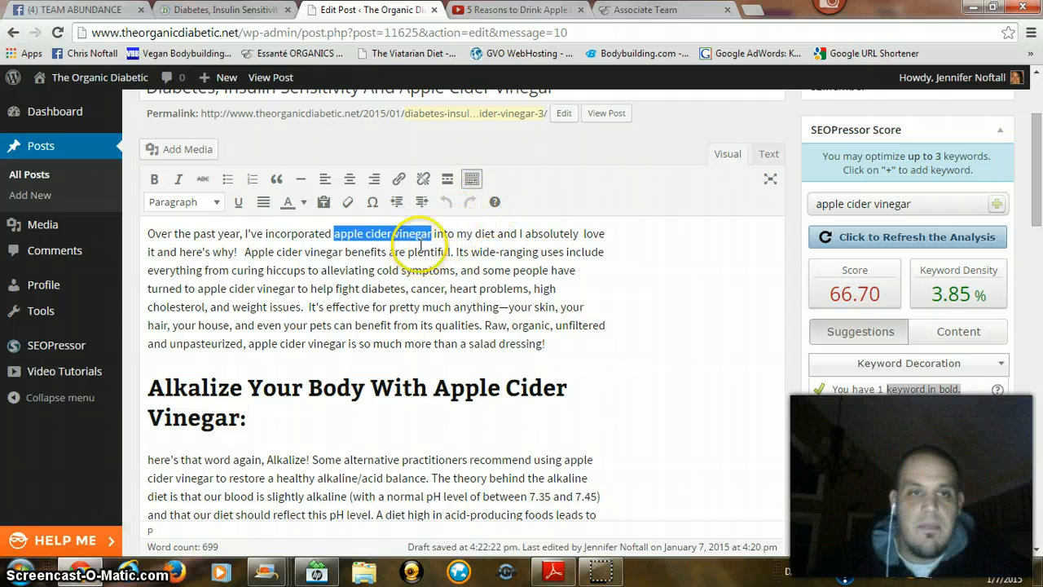
pyautogui.click(154, 179)
pyautogui.click(179, 180)
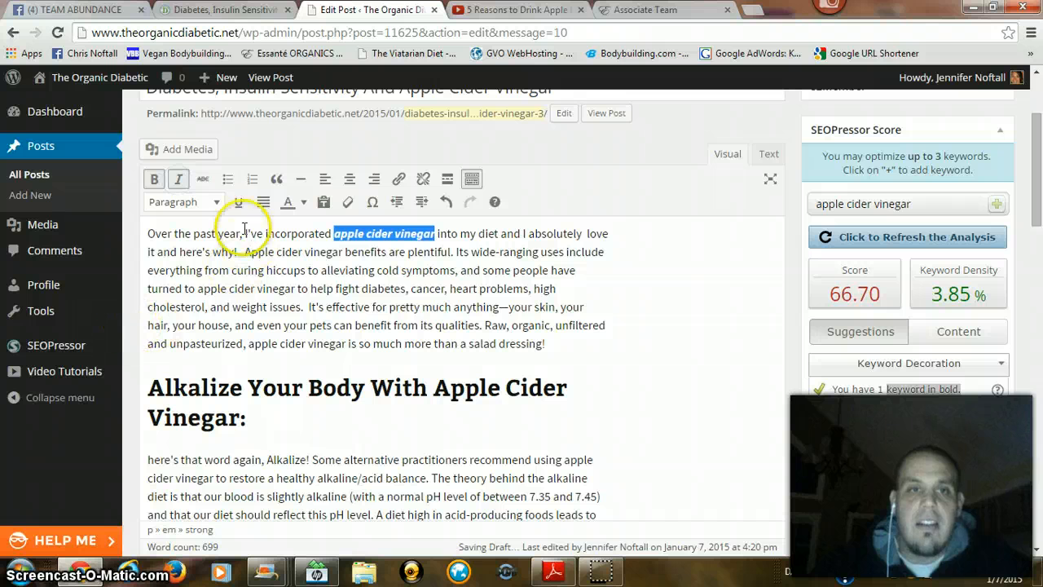
pyautogui.click(238, 202)
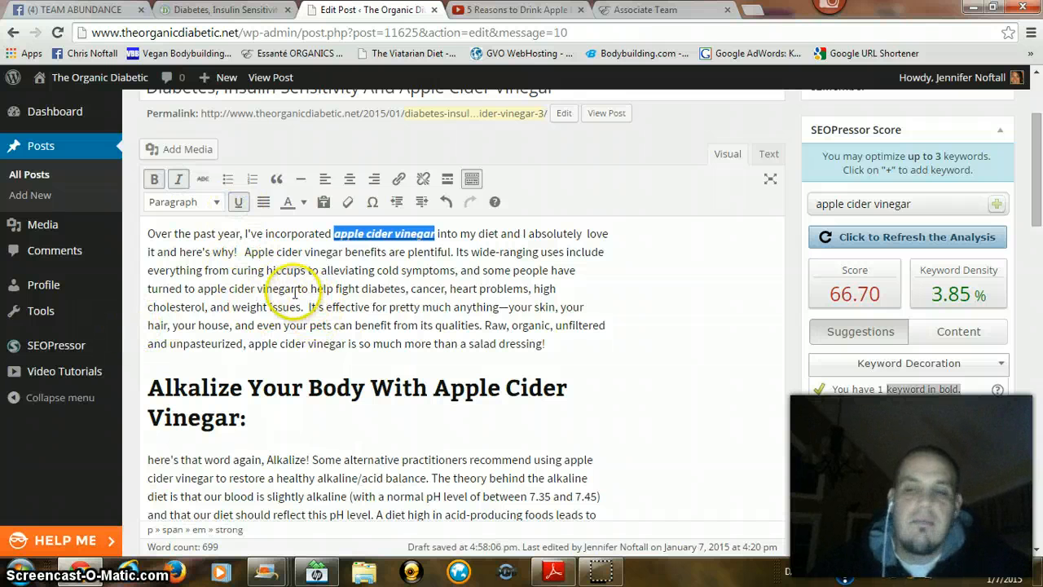
# Step: Make "apple cider vinegar" bold, italic and underlined in the first sentence under the "Apple Cider Vinegar And Diabetes:" heading
pyautogui.scroll(-1, 770, 356)
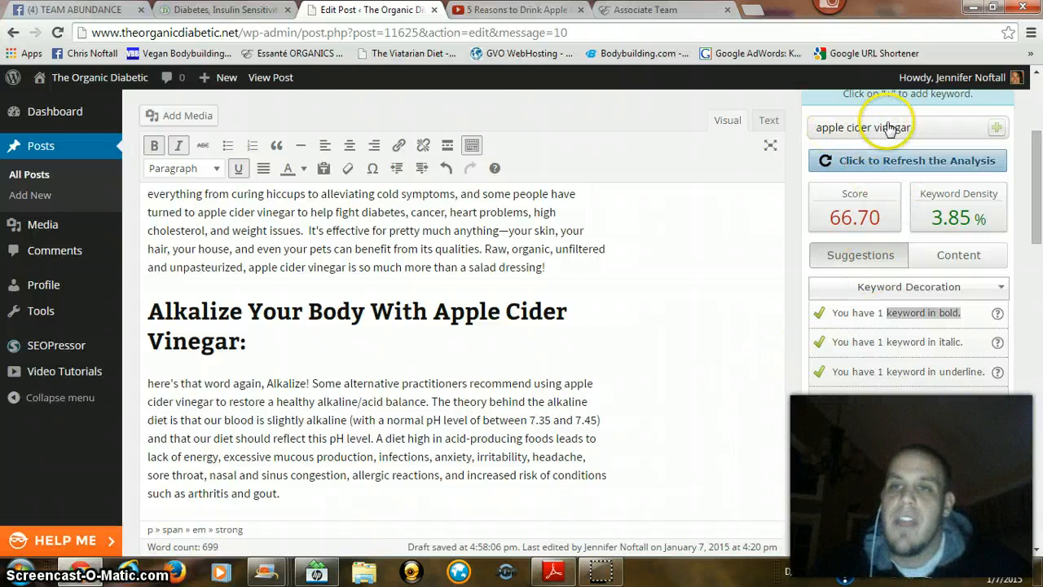
pyautogui.scroll(1, 868, 155)
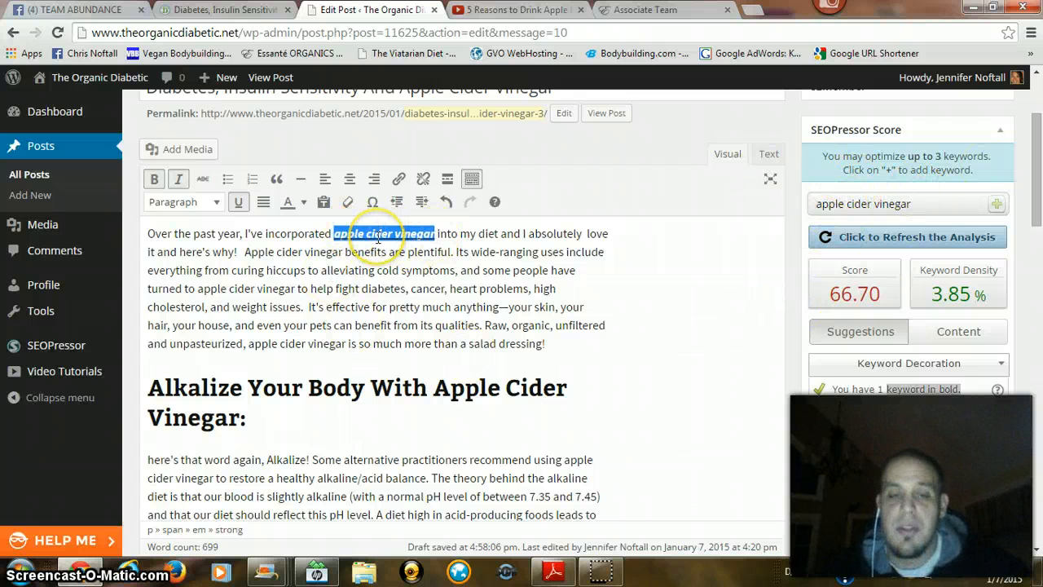
pyautogui.scroll(-10, 346, 244)
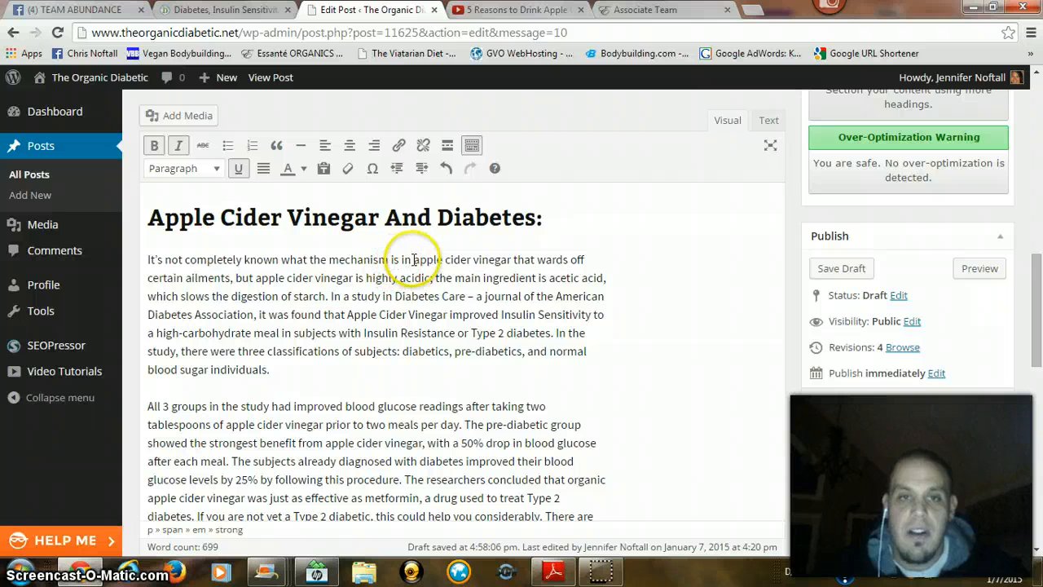
pyautogui.moveTo(415, 259); pyautogui.dragTo(508, 260)
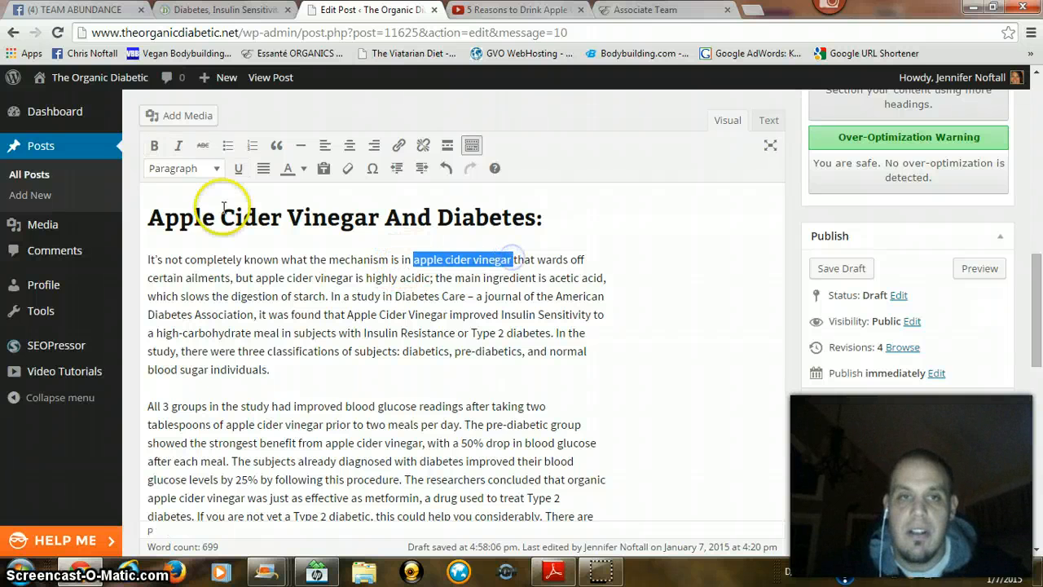
pyautogui.click(154, 145)
pyautogui.click(179, 145)
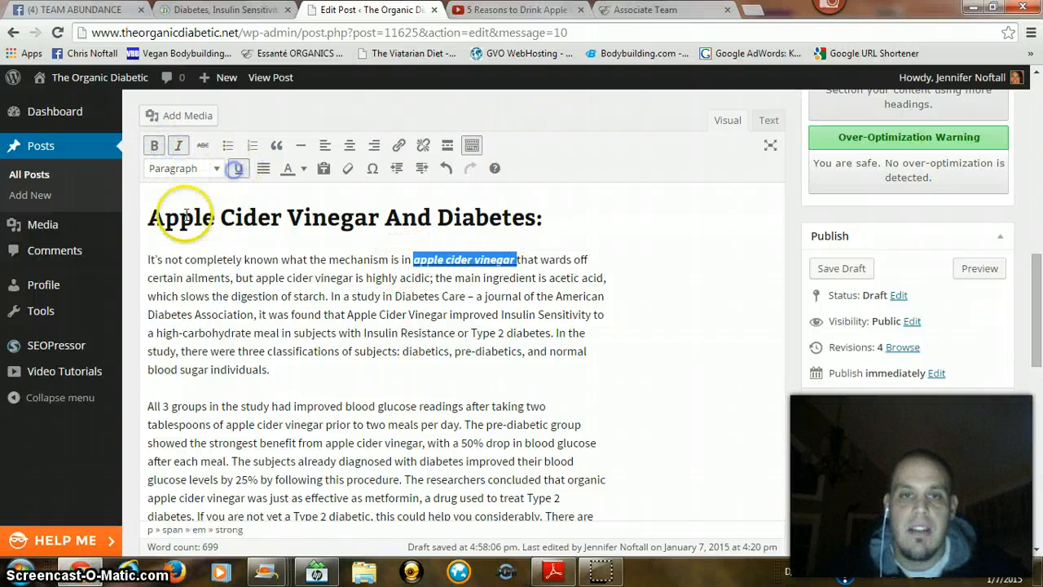
# Step: Make "Apple cider vinegar" bold, italic and underlined in the closing paragraph that begins "If this article on"
pyautogui.scroll(-7, 493, 234)
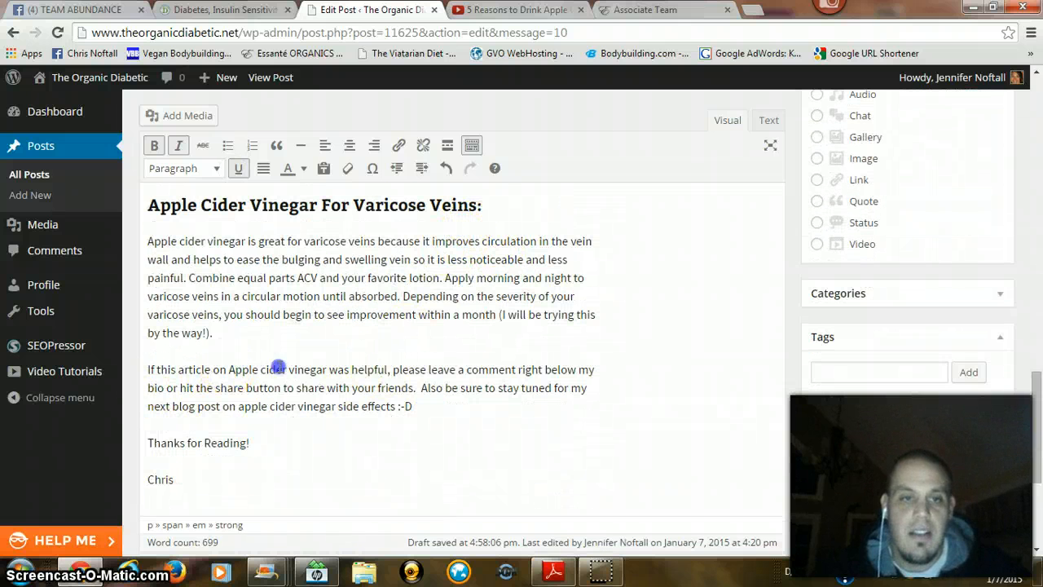
pyautogui.moveTo(229, 370); pyautogui.dragTo(323, 366)
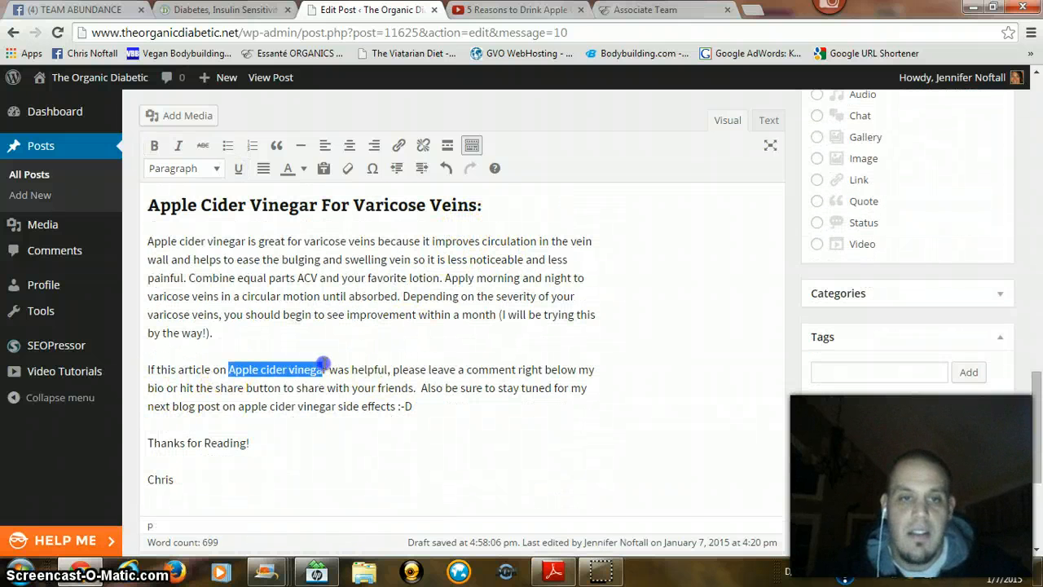
pyautogui.click(154, 145)
pyautogui.click(179, 145)
pyautogui.click(241, 171)
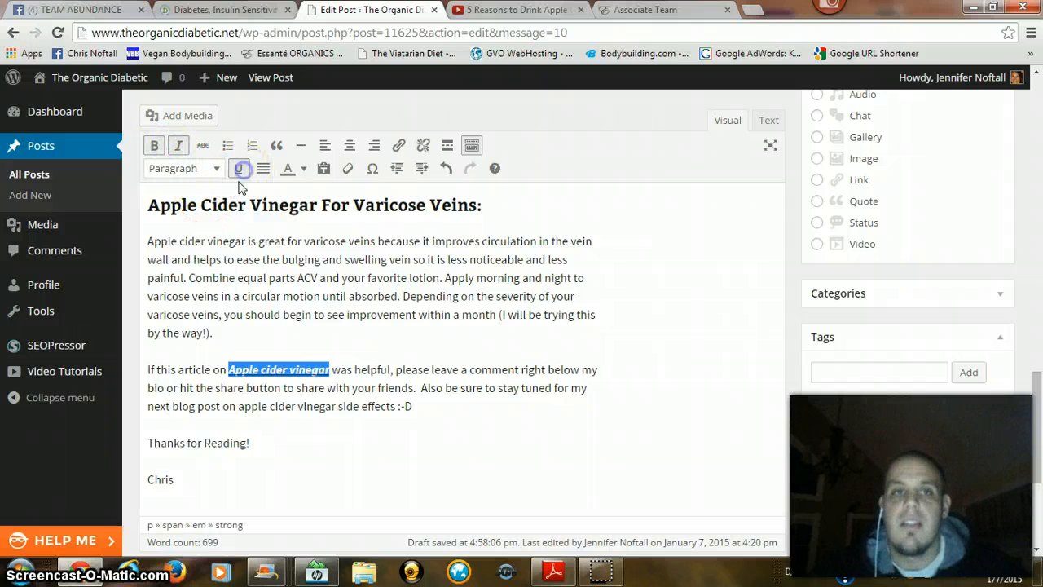
# Step: Refresh the SEOPressor analysis of the edited post and check the updated score
pyautogui.scroll(10, 896, 366)
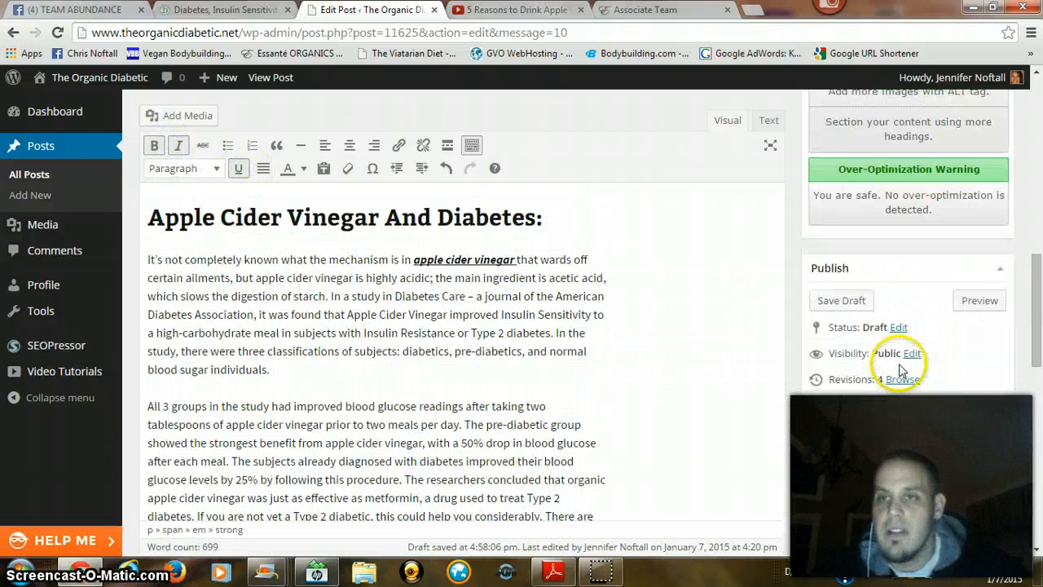
pyautogui.click(827, 377)
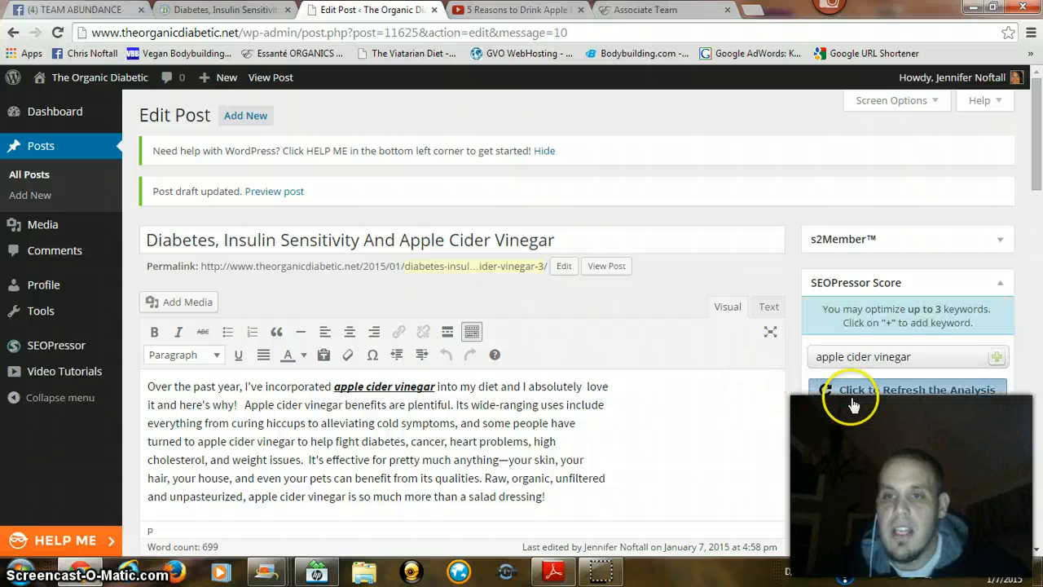
pyautogui.scroll(-1, 740, 372)
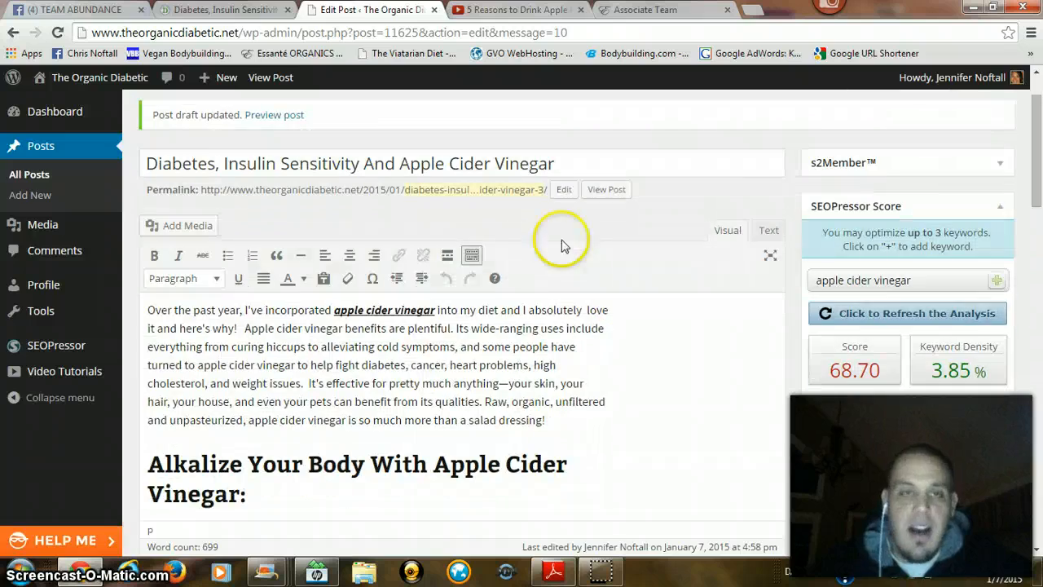
# Step: Look at the image in the published apple cider vinegar post and at the SEO checklist in Blog Tips.pdf
pyautogui.click(233, 11)
pyautogui.scroll(15, 284, 233)
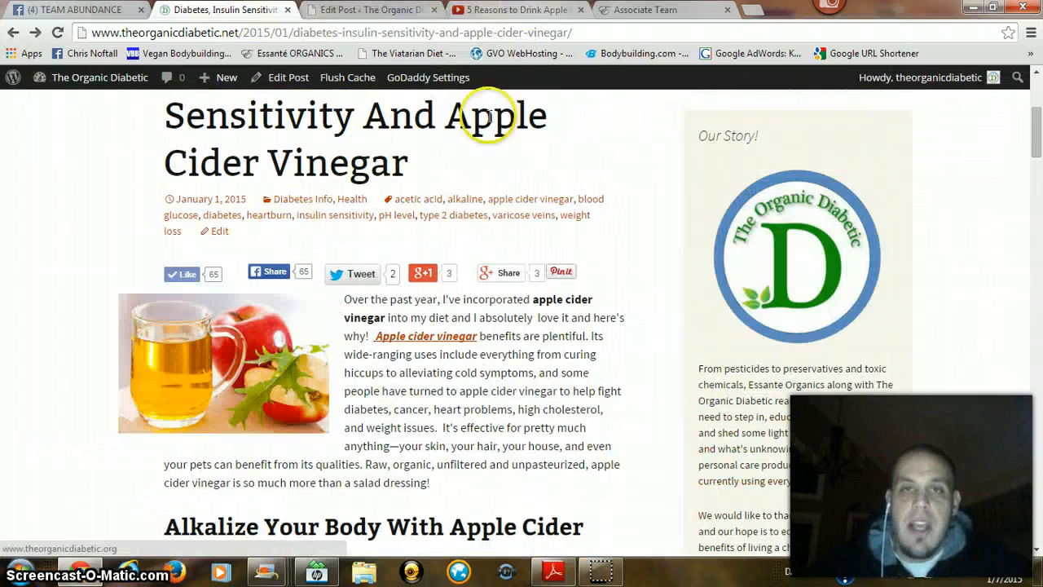
pyautogui.click(553, 570)
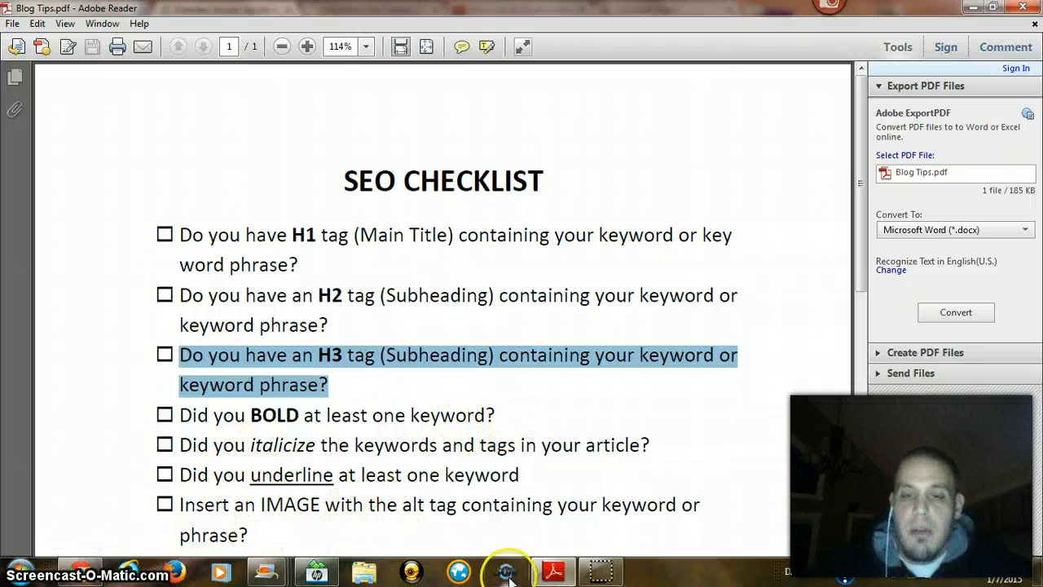
pyautogui.click(75, 575)
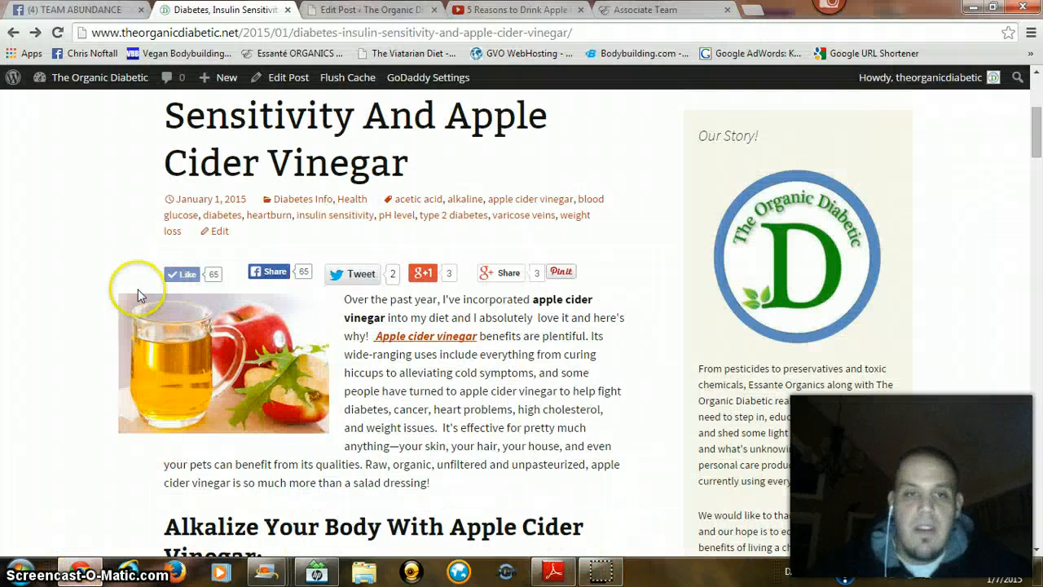
# Step: Return to the post draft and open the file picker for uploading new media to it
pyautogui.click(336, 10)
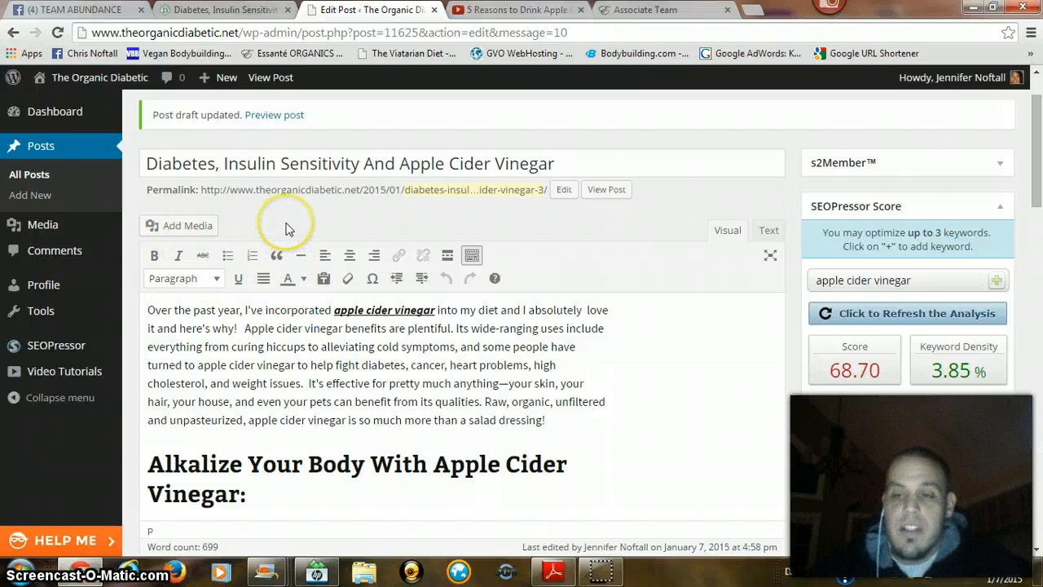
pyautogui.click(174, 226)
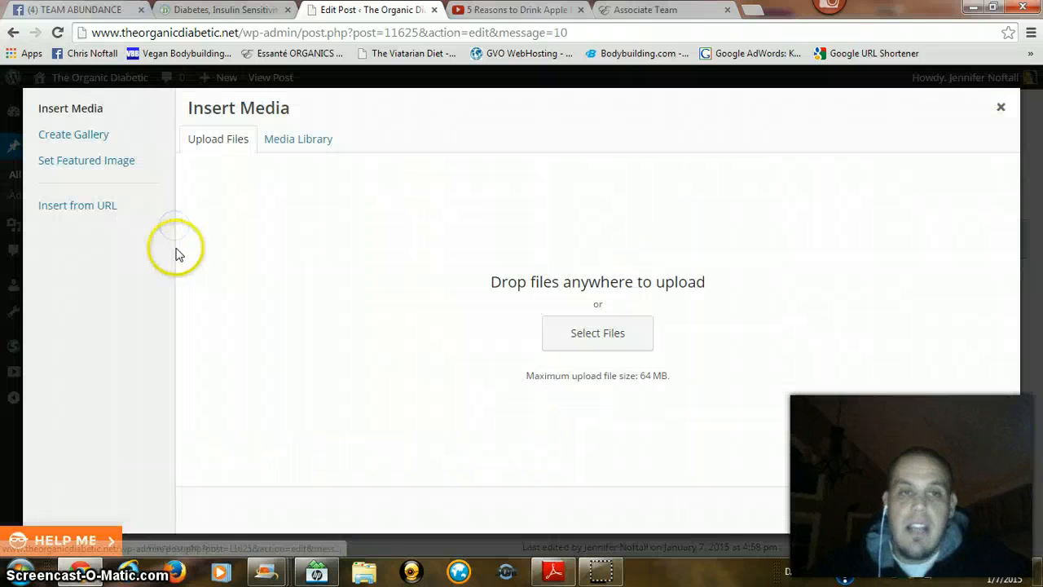
pyautogui.click(603, 346)
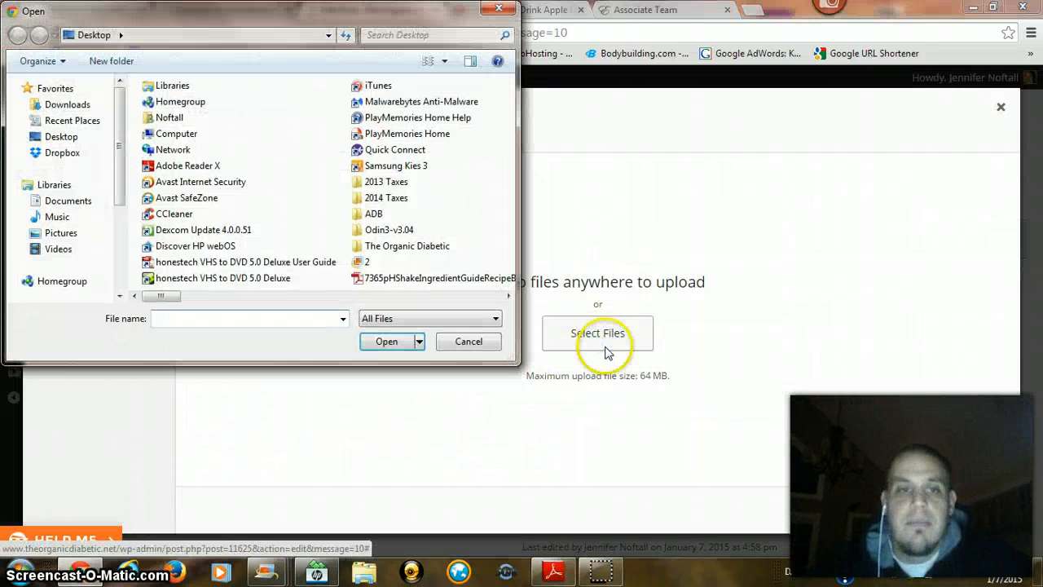
pyautogui.click(173, 317)
pyautogui.write('ap')
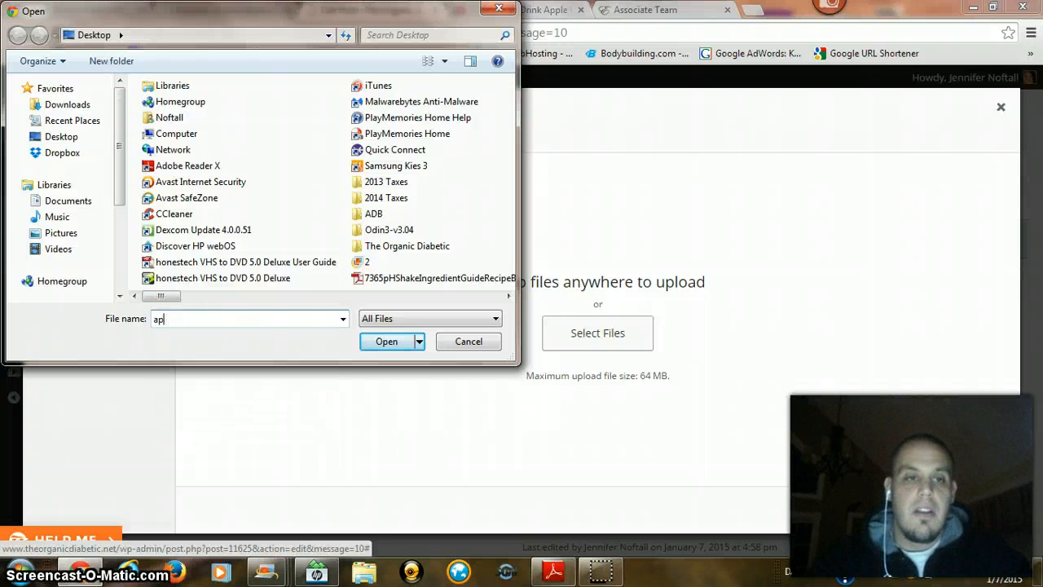
pyautogui.write('p')
pyautogui.press('BackSpace')
pyautogui.press('BackSpace')
pyautogui.press('BackSpace')
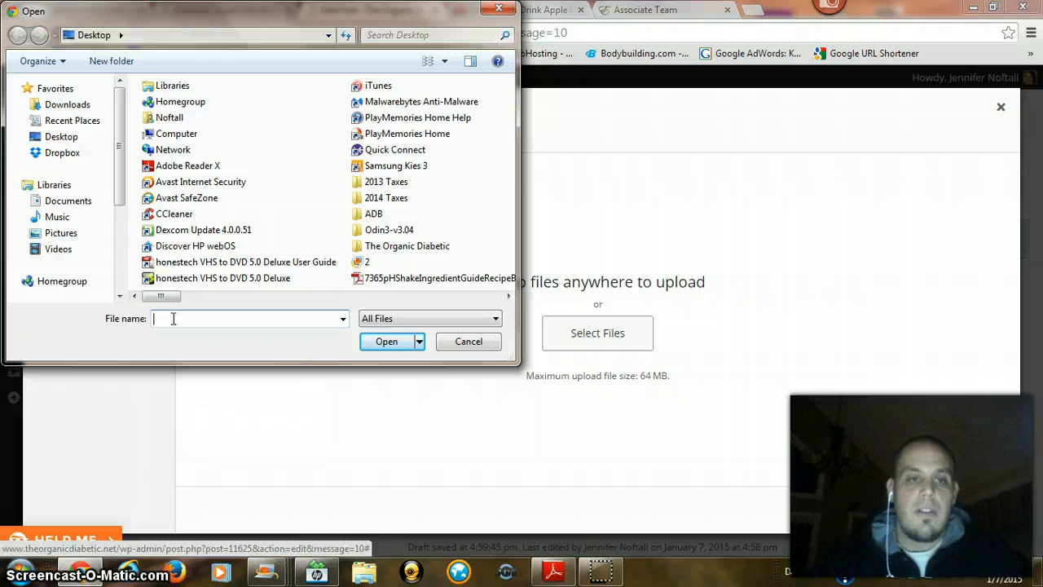
# Step: Choose cider.jpg from the Desktop and upload it to the media library
pyautogui.write('cider')
pyautogui.press('Down')
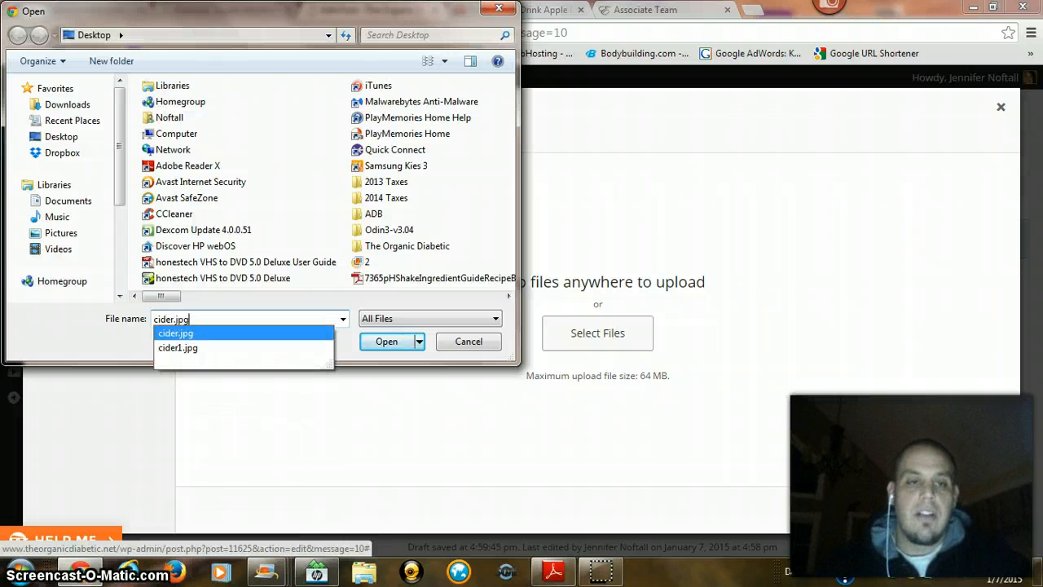
pyautogui.press('Return')
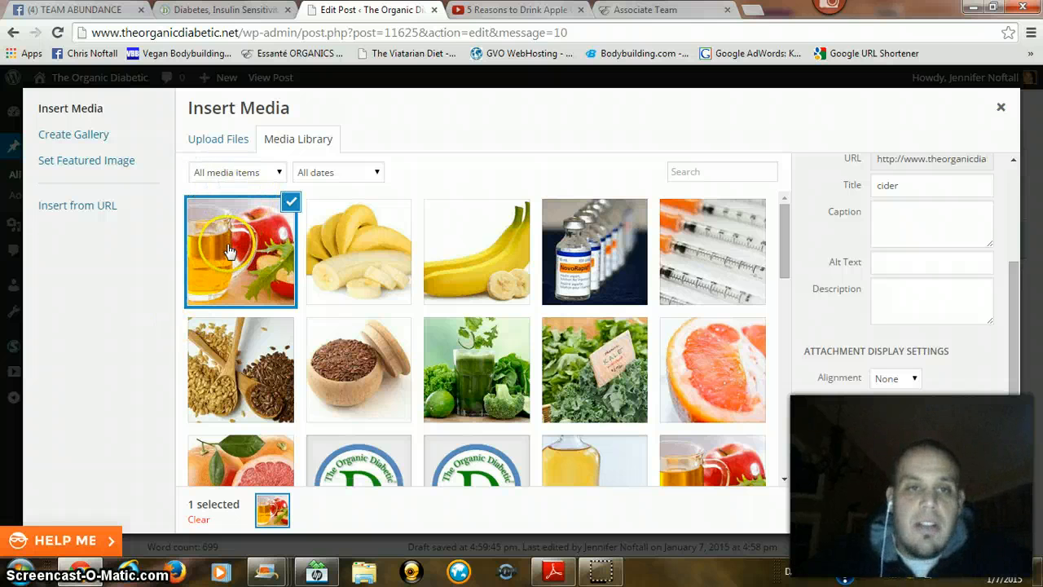
# Step: Insert the uploaded cider image at the start of the post with no alignment
pyautogui.scroll(3, 857, 364)
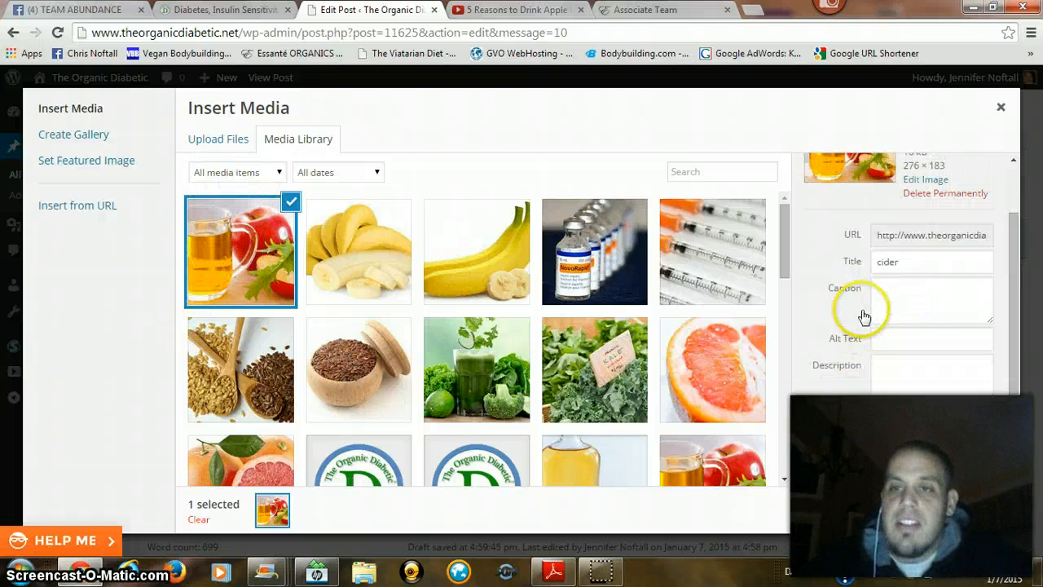
pyautogui.scroll(-1, 829, 398)
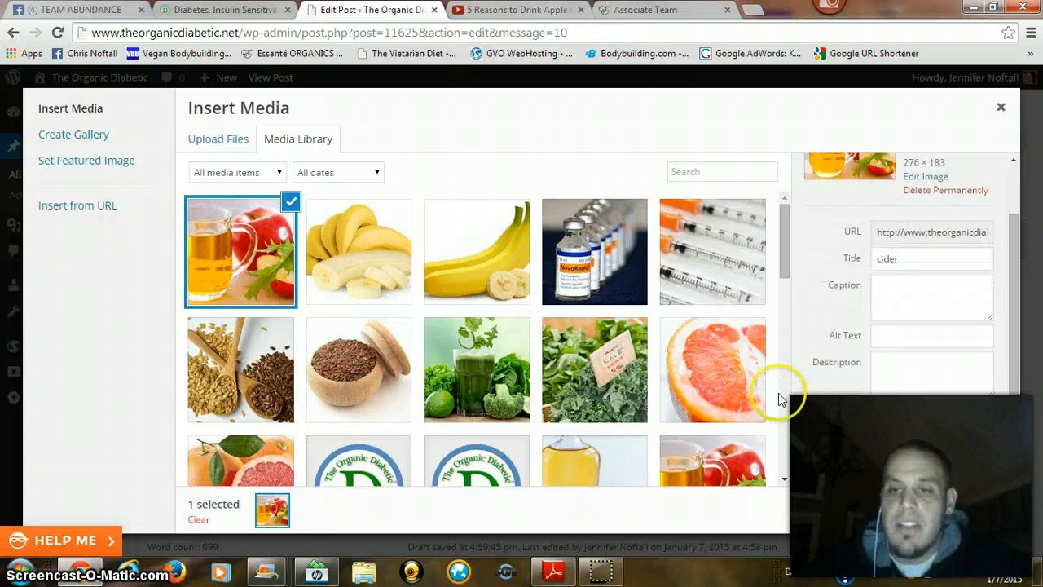
pyautogui.scroll(-1, 826, 305)
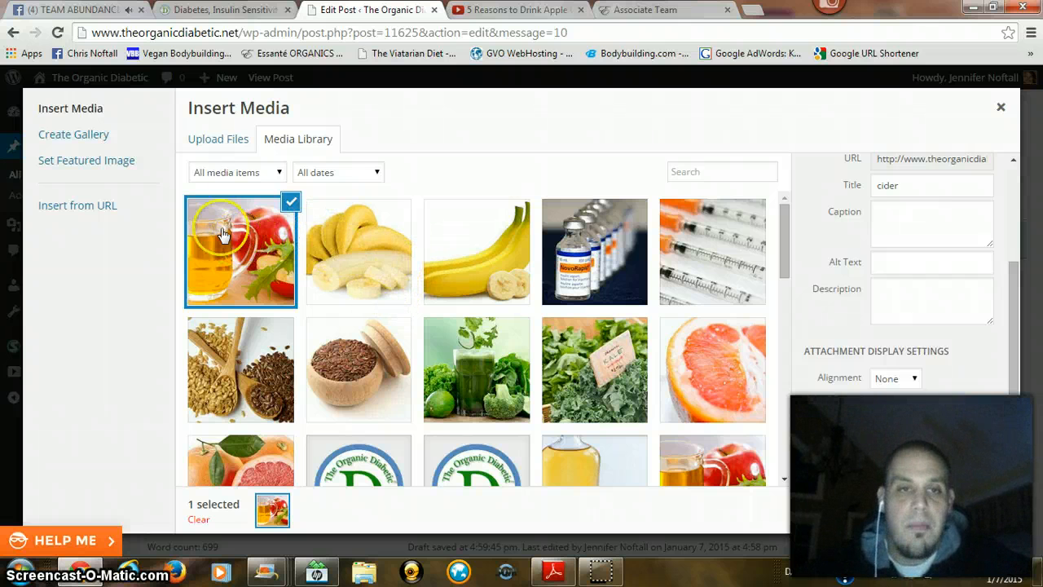
pyautogui.click(948, 511)
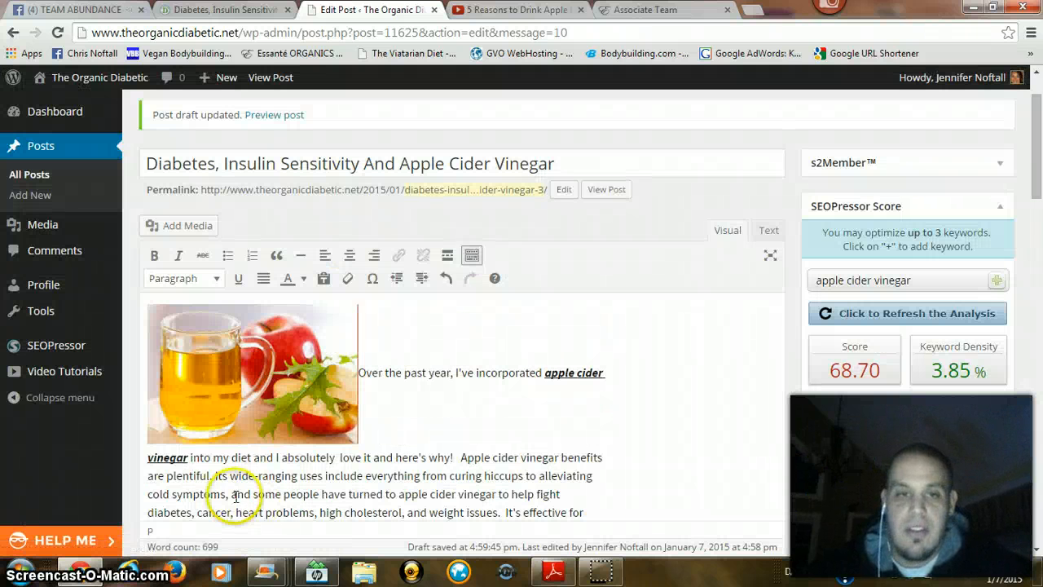
# Step: Shrink the inserted cider image slightly, keeping its proportions
pyautogui.click(358, 368)
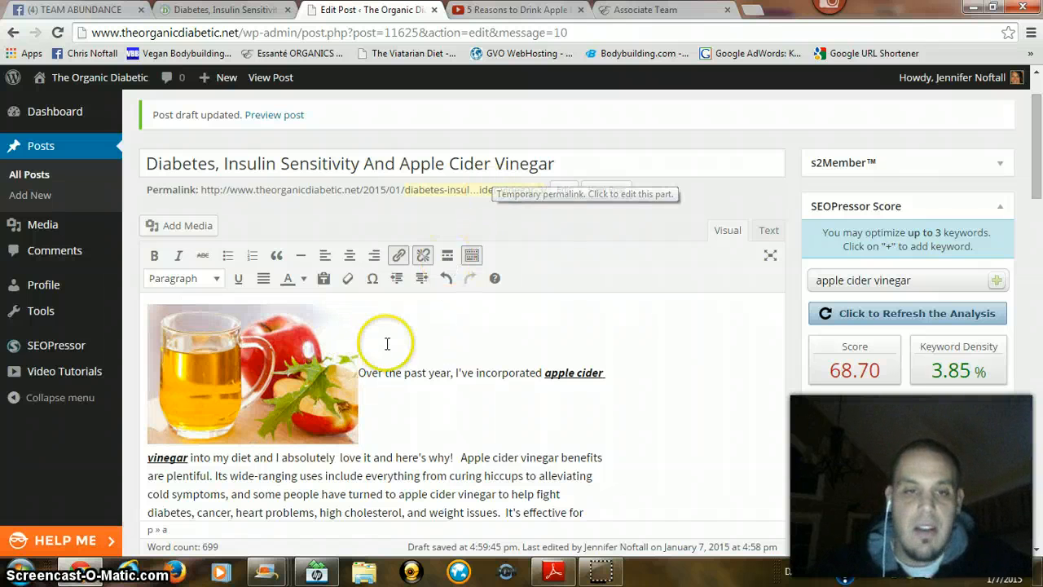
pyautogui.click(368, 371)
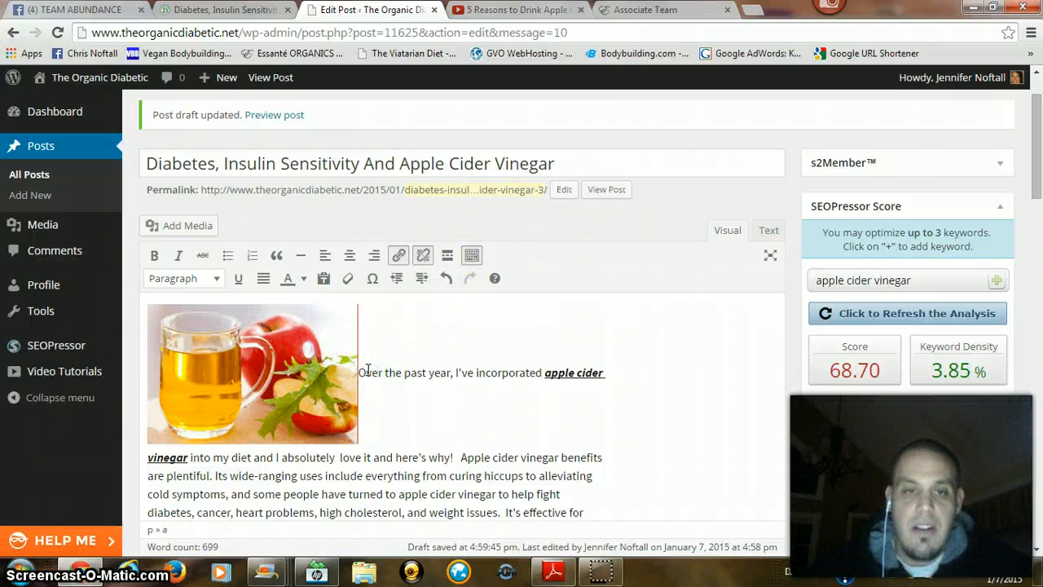
pyautogui.click(340, 409)
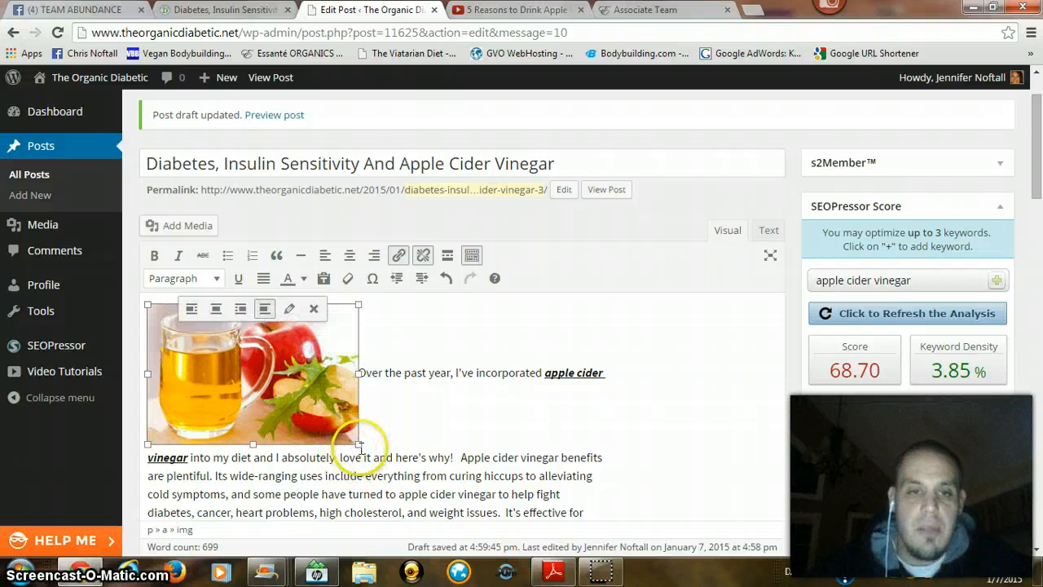
pyautogui.moveTo(357, 445)
pyautogui.mouseDown()
pyautogui.moveTo(330, 434)
pyautogui.moveTo(344, 439)
pyautogui.mouseUp()
pyautogui.click(352, 369)
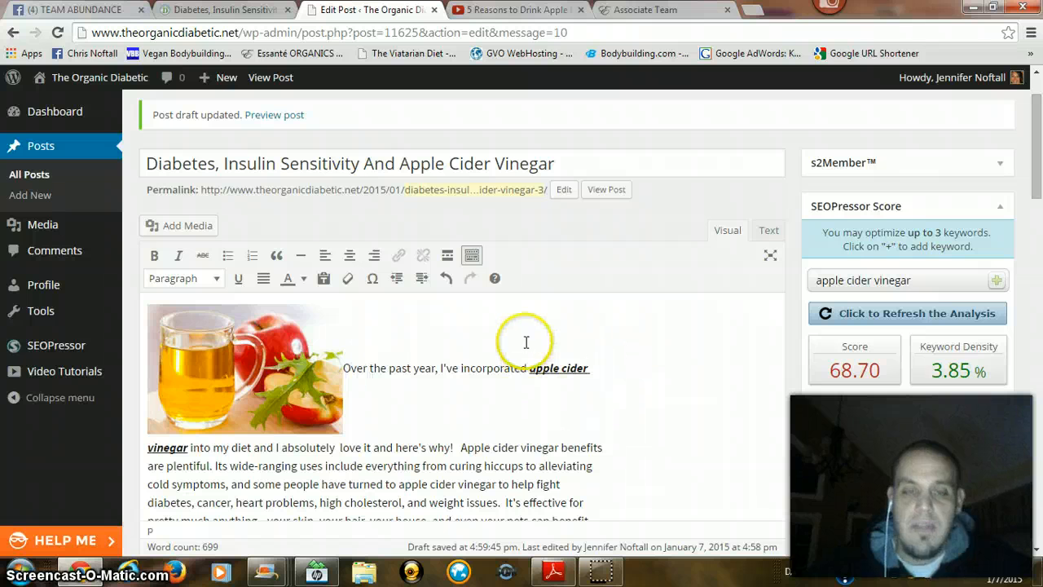
# Step: Try to move the opening paragraph's text up beside the cider image
pyautogui.click(366, 315)
pyautogui.press('End')
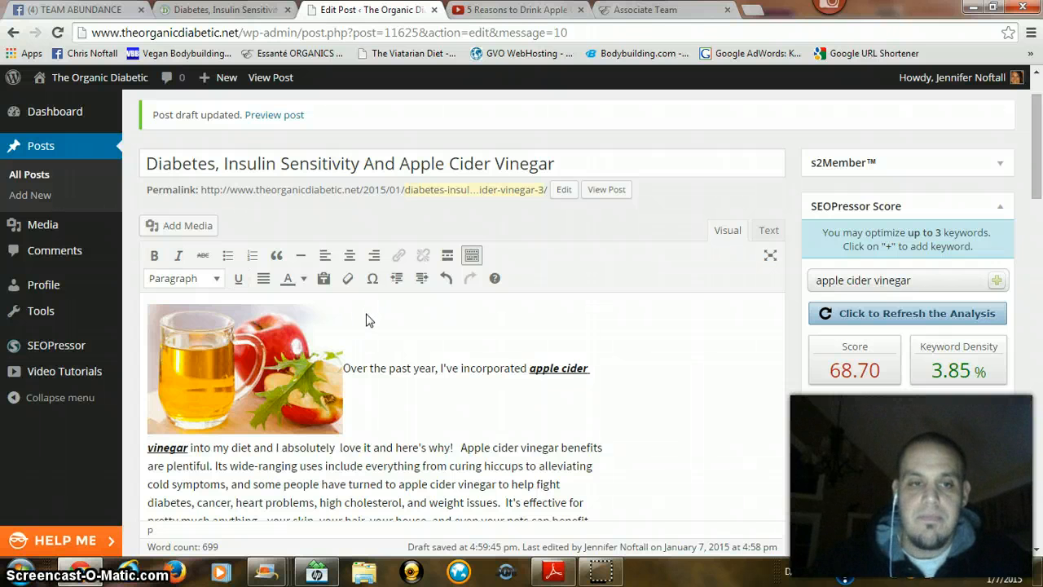
pyautogui.press('Down')
pyautogui.press('Home')
pyautogui.press('BackSpace')
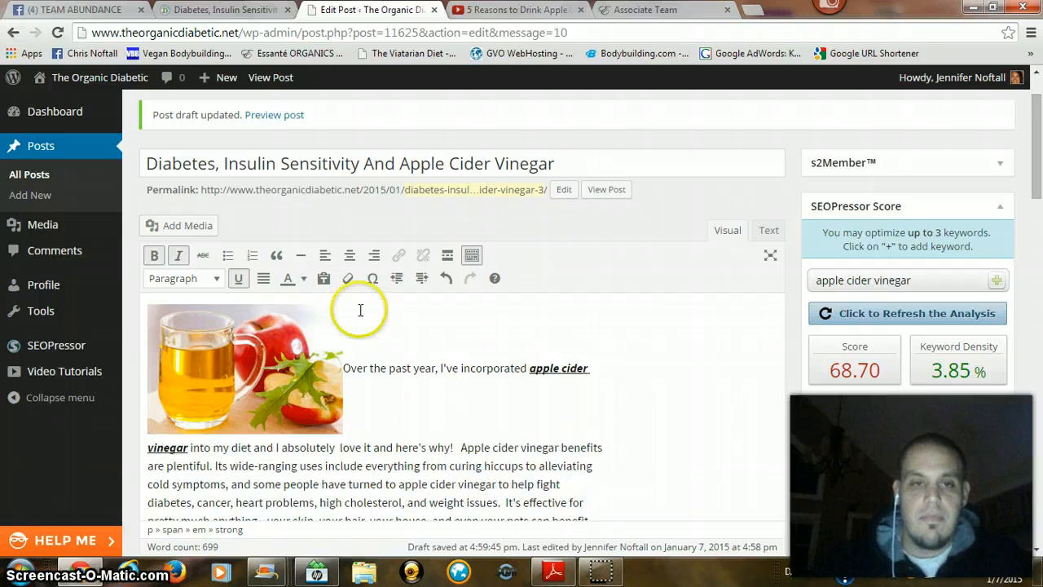
# Step: Delete the cider image from the start of the post and restore the first letter of the opening word
pyautogui.click(260, 377)
pyautogui.press('Delete')
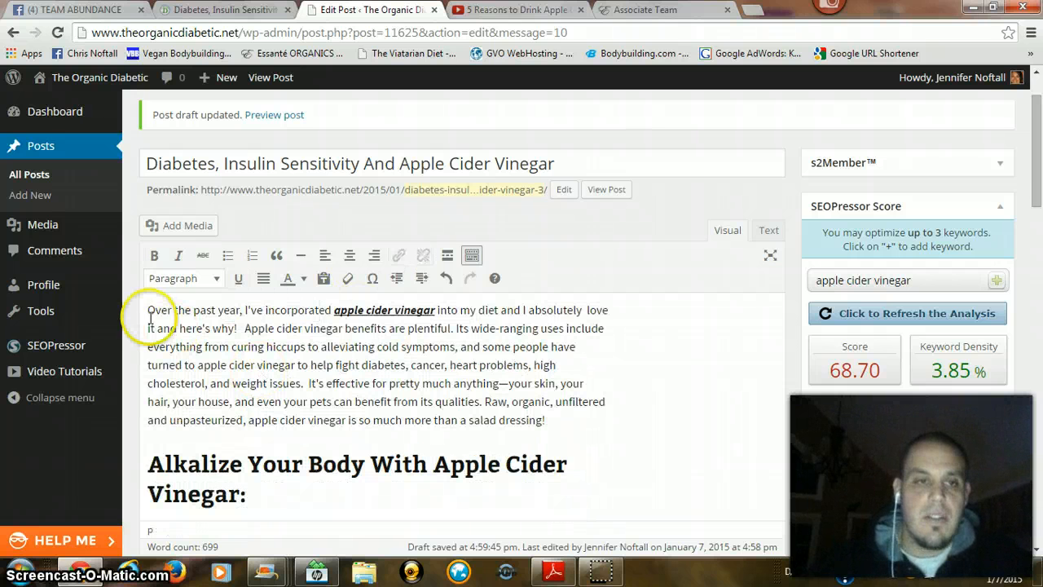
pyautogui.press('Delete')
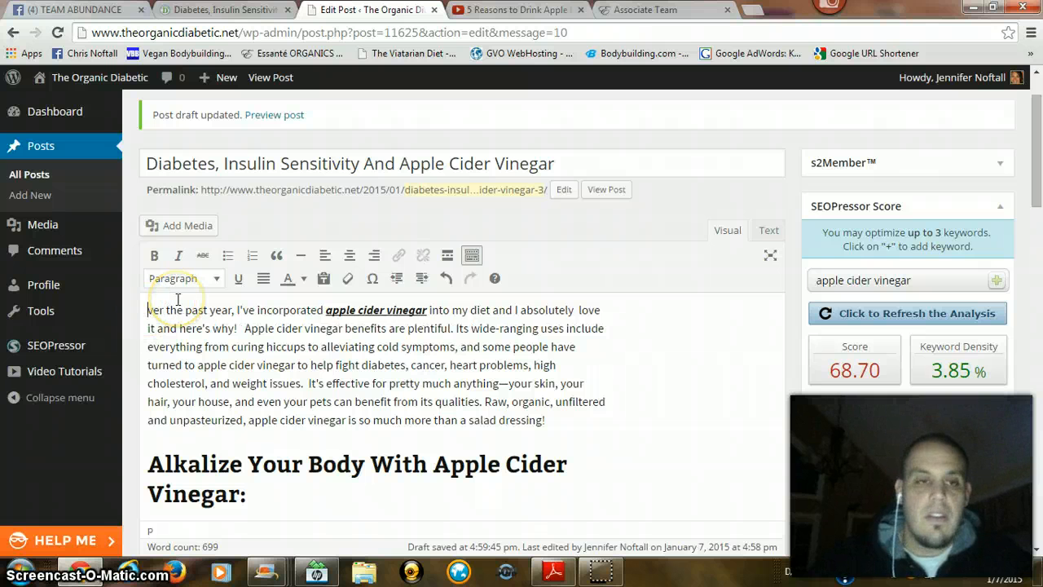
pyautogui.hotkey('ctrl', 'z')
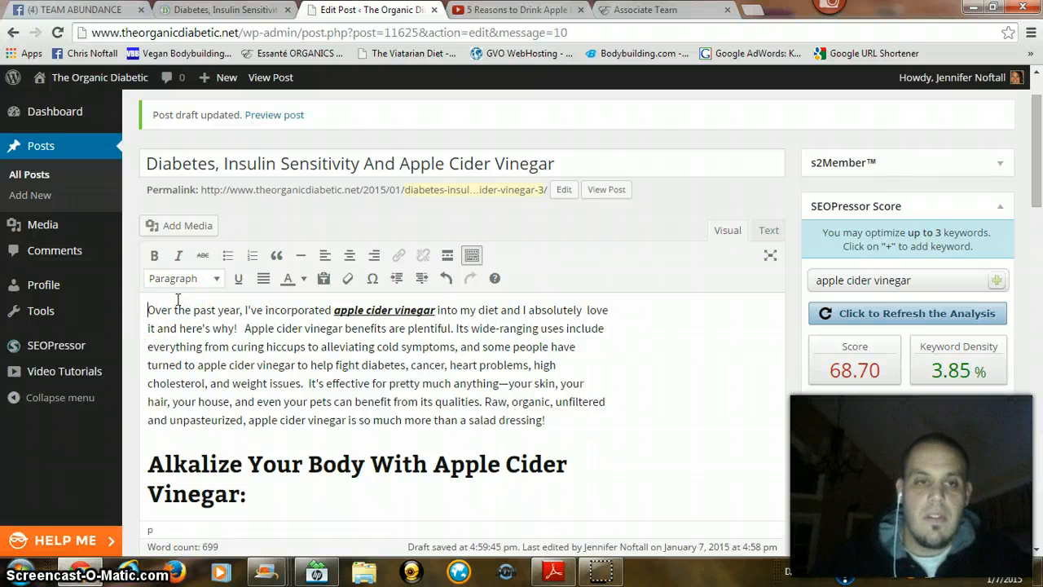
# Step: Try inserting the cider image from the media library into the opening paragraph again
pyautogui.scroll(-1, 178, 299)
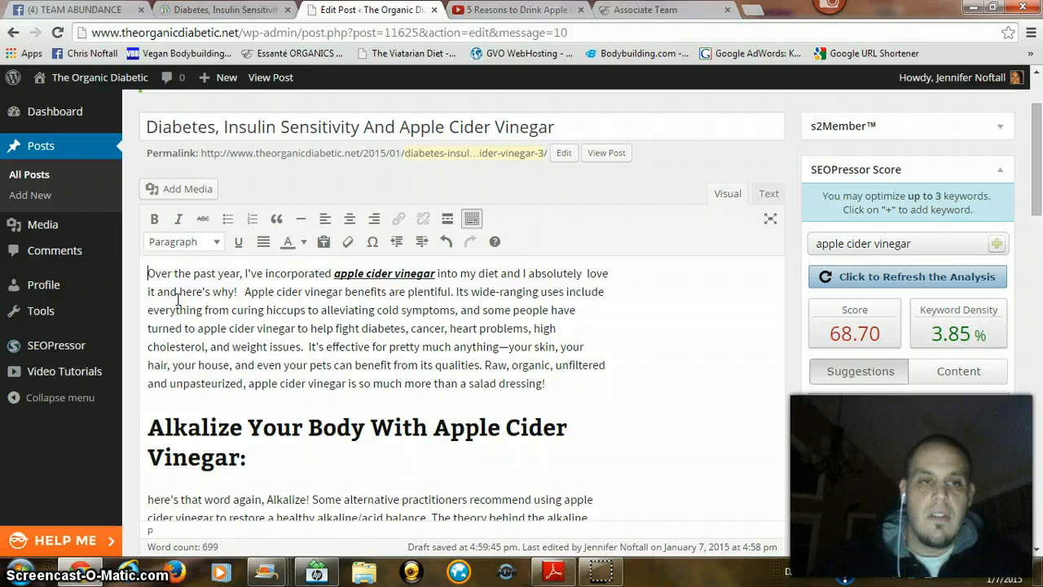
pyautogui.click(152, 188)
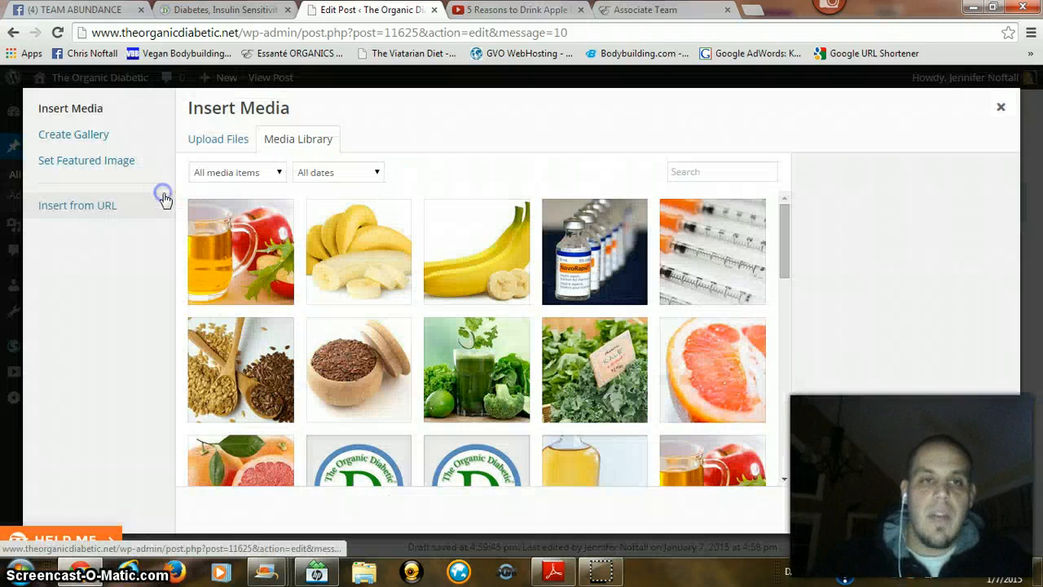
pyautogui.click(222, 281)
pyautogui.click(965, 509)
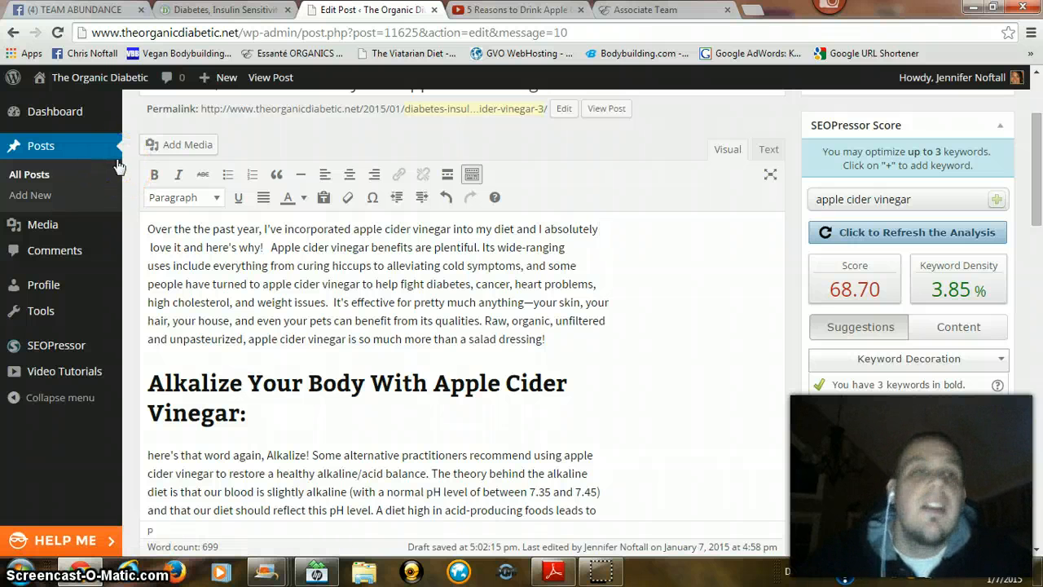
# Step: Insert the cider image from the media library into the opening paragraph with its alignment set to Right
pyautogui.click(156, 147)
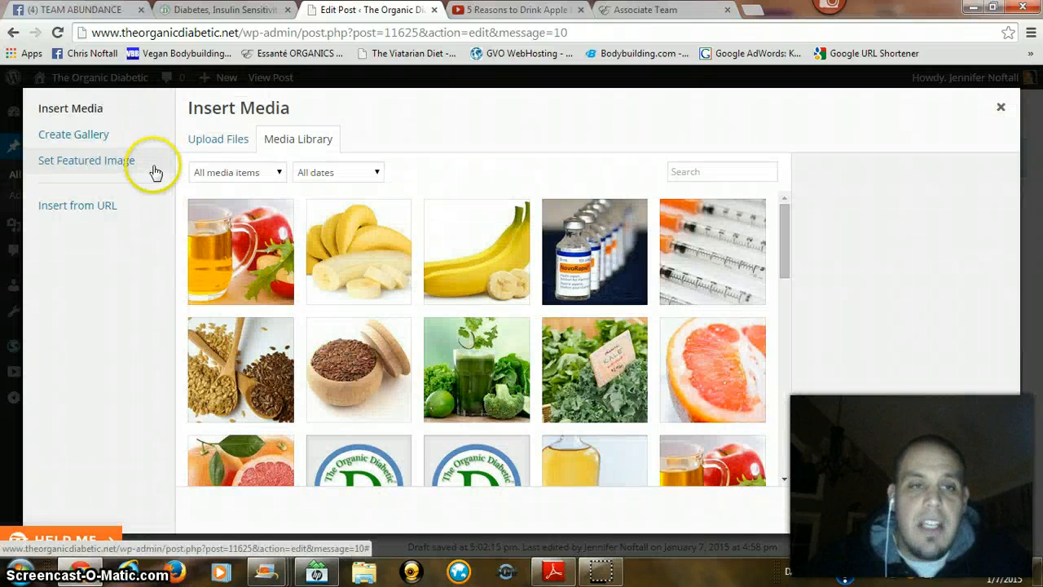
pyautogui.click(210, 141)
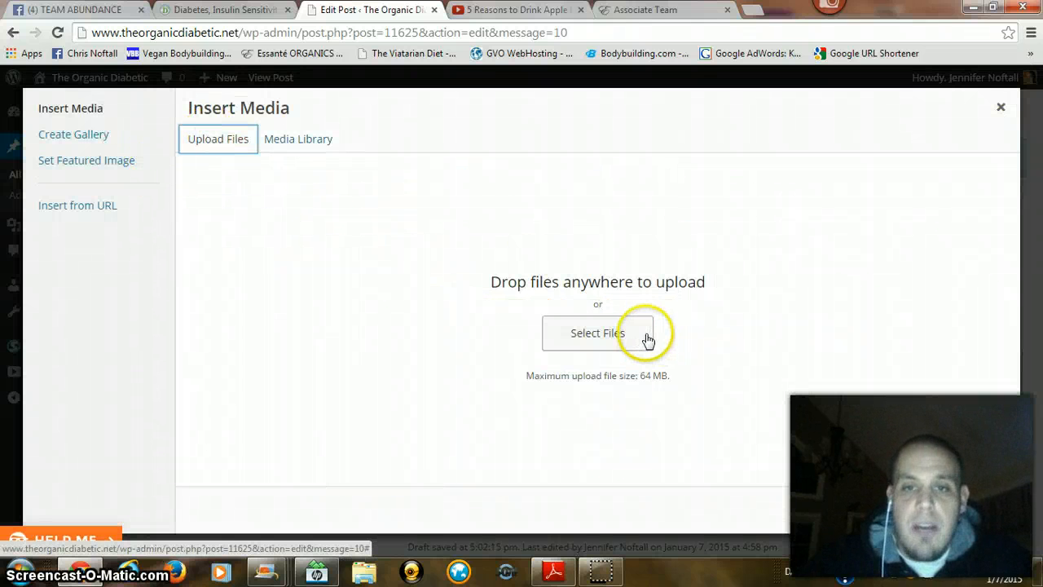
pyautogui.click(282, 139)
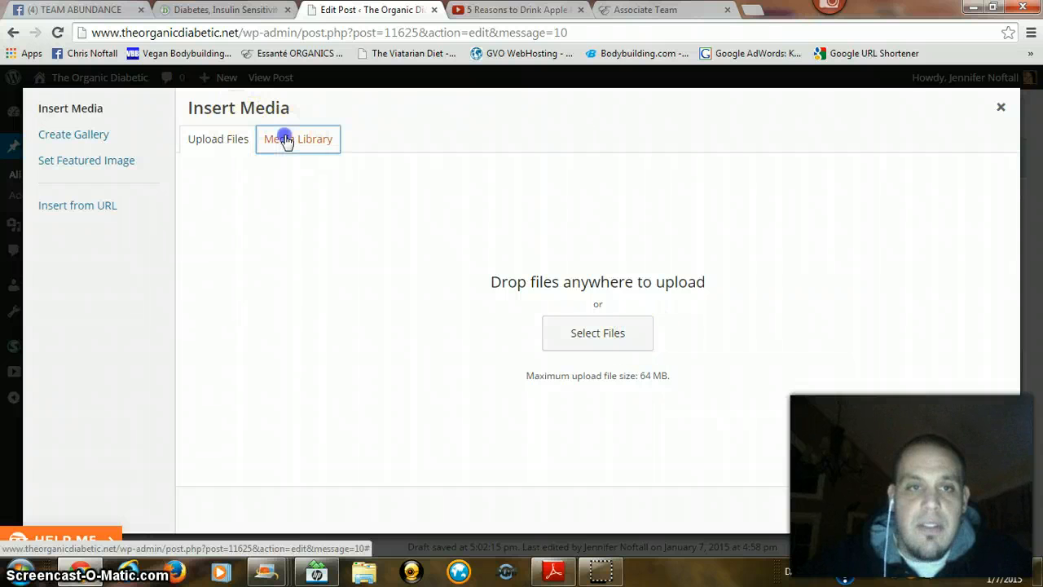
pyautogui.click(202, 263)
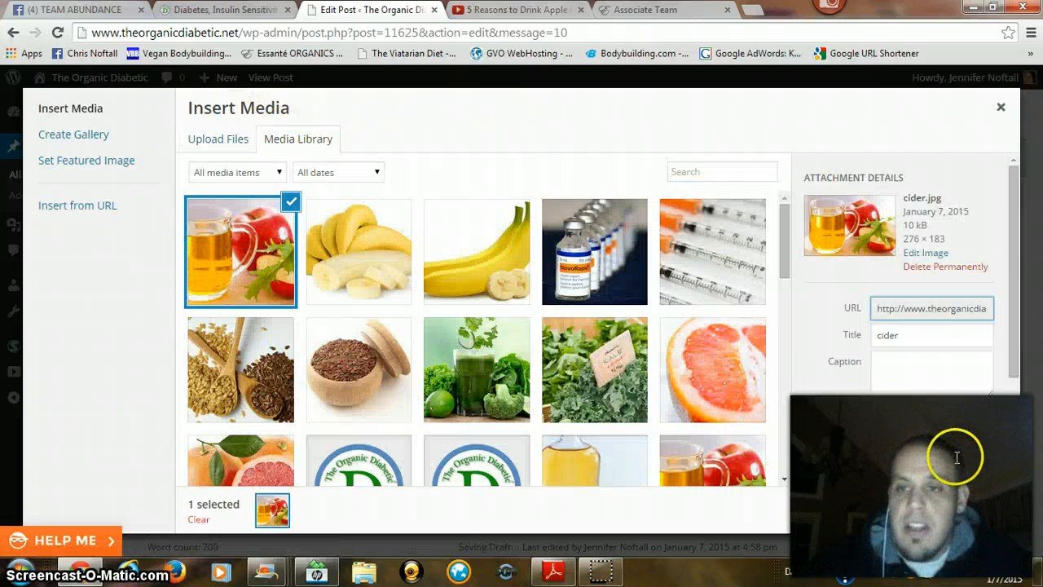
pyautogui.scroll(-2, 864, 346)
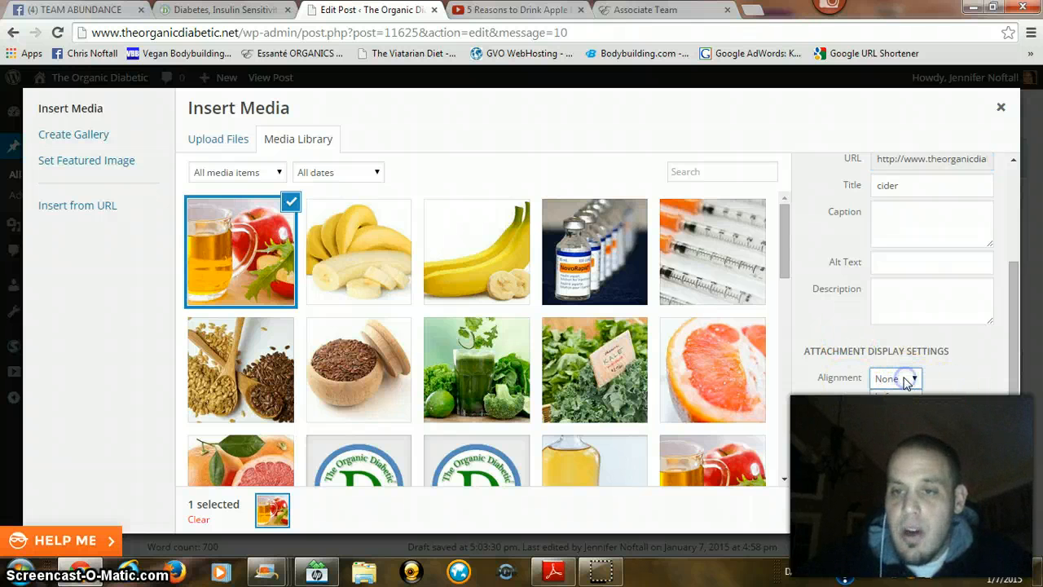
pyautogui.click(894, 423)
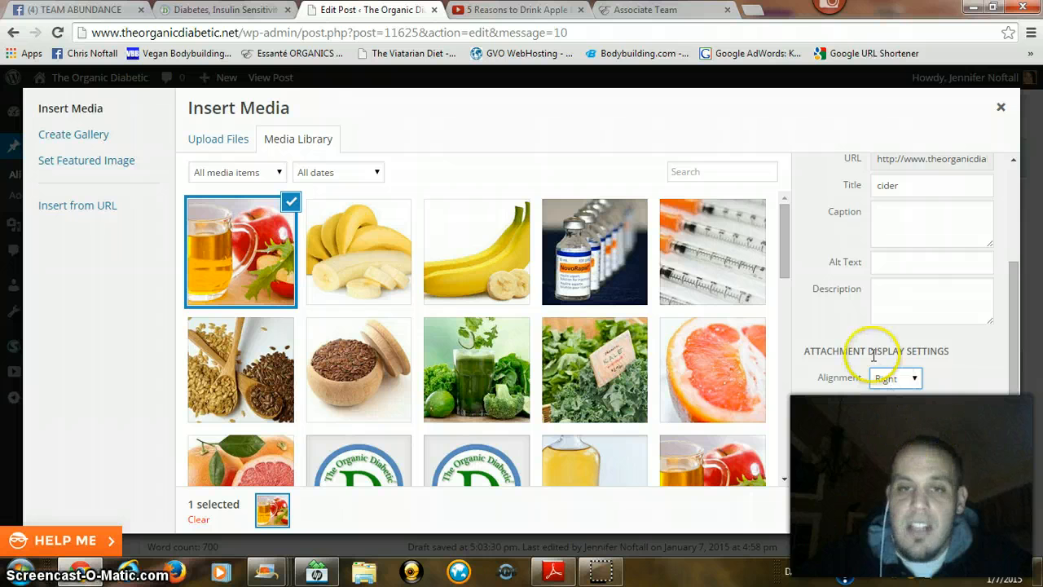
pyautogui.click(946, 509)
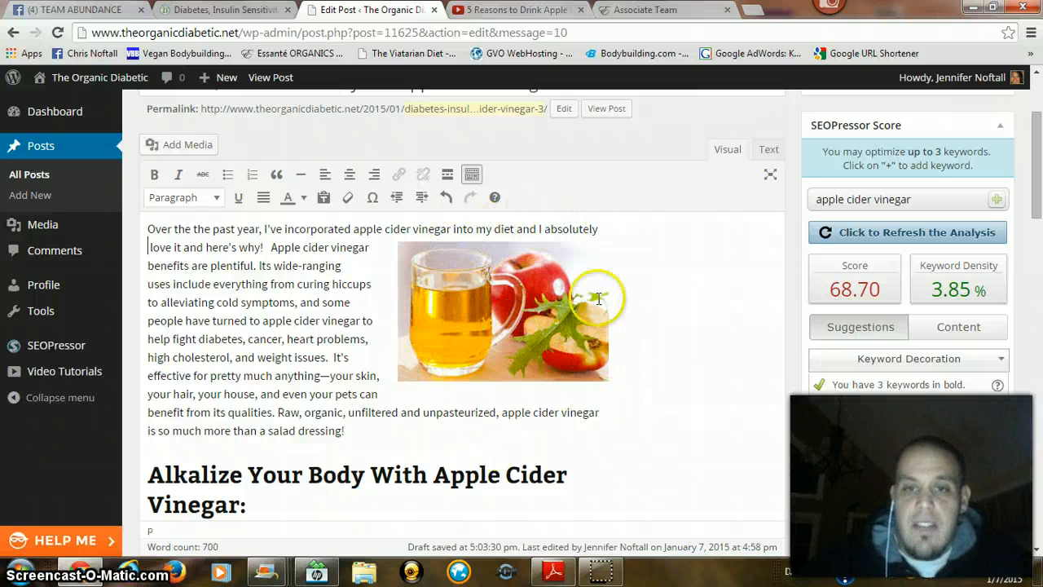
# Step: Copy the full post title "Diabetes, Insulin Sensitivity And Apple Cider Vinegar"
pyautogui.click(504, 348)
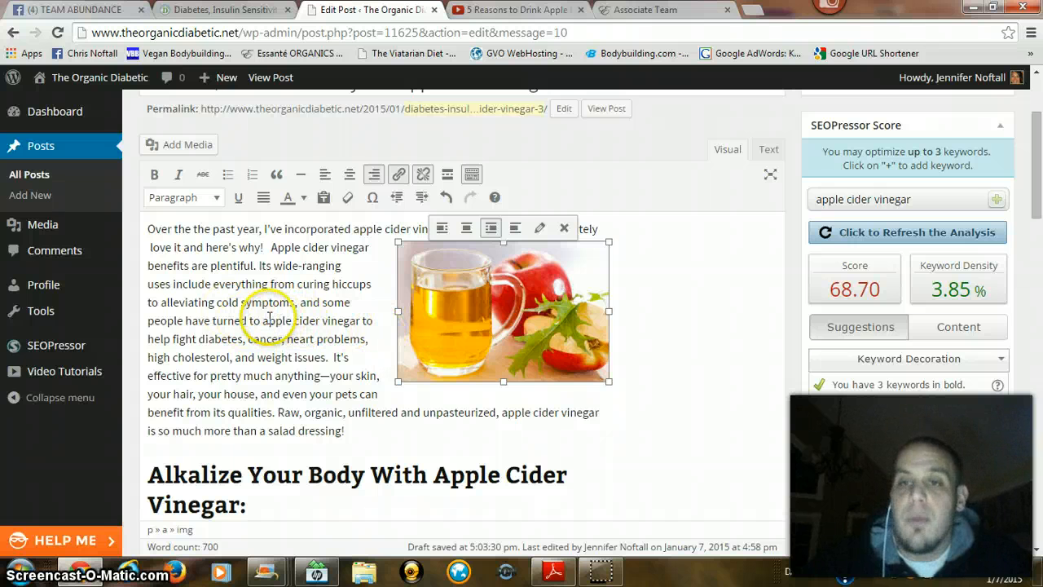
pyautogui.scroll(2, 281, 317)
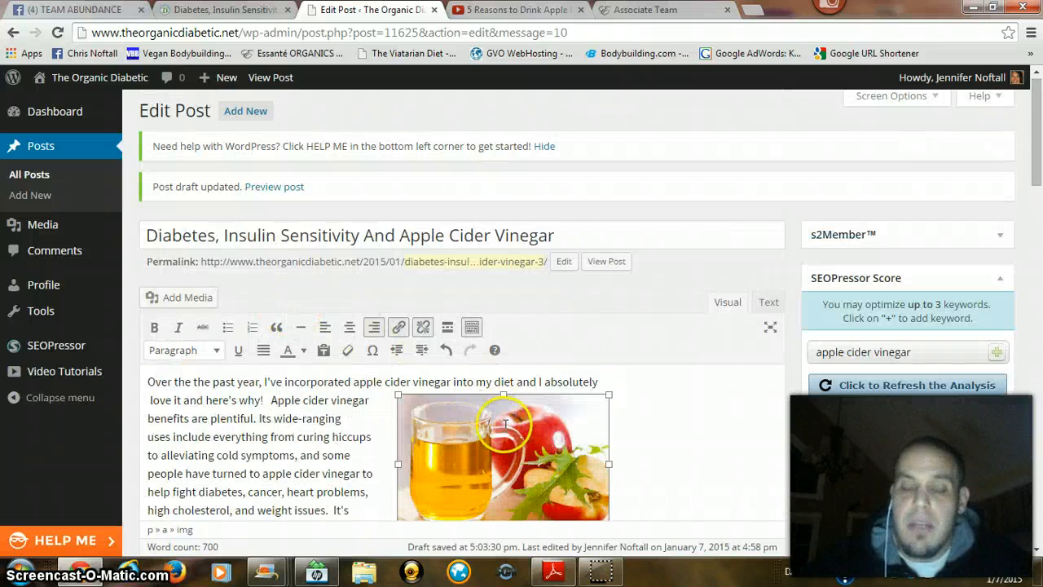
pyautogui.moveTo(576, 235); pyautogui.dragTo(117, 244)
pyautogui.hotkey('ctrl', 'c')
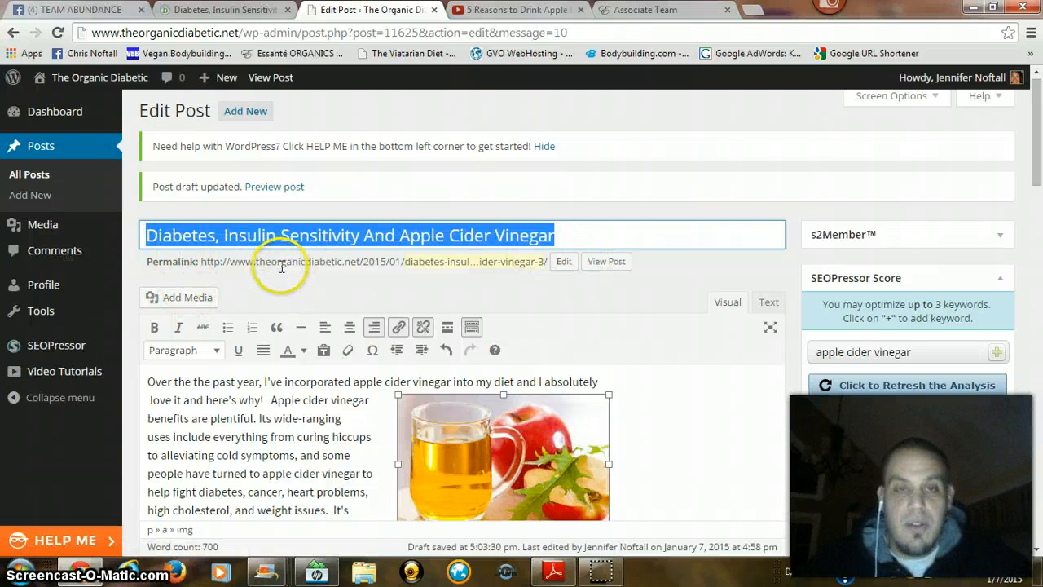
pyautogui.scroll(-1, 424, 440)
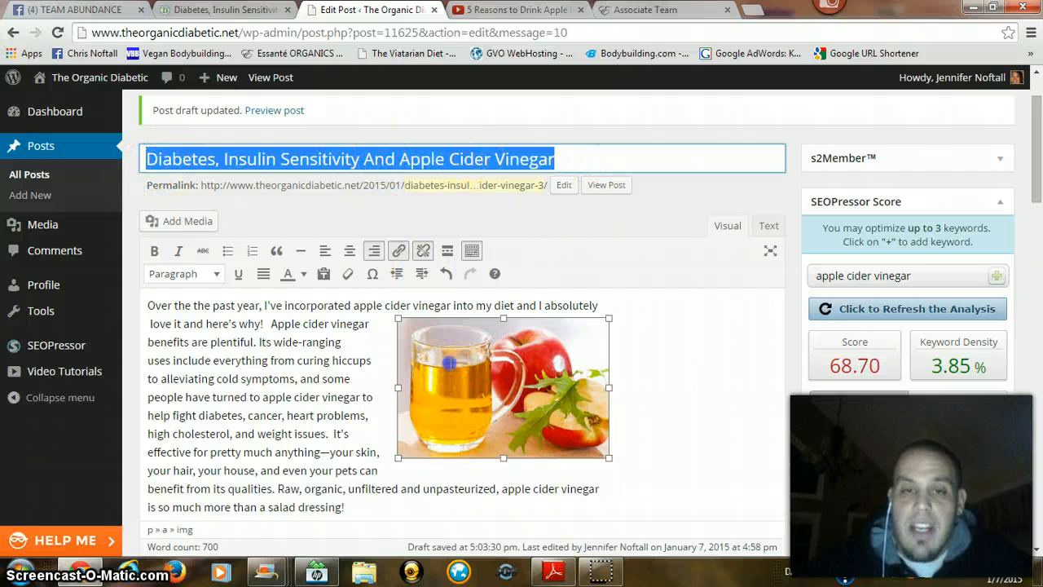
# Step: Replace the cider image's alternative text with "Diabetes, Insulin Sensitivity And Apple Cider Vinegar" and apply the change
pyautogui.click(448, 359)
pyautogui.click(539, 304)
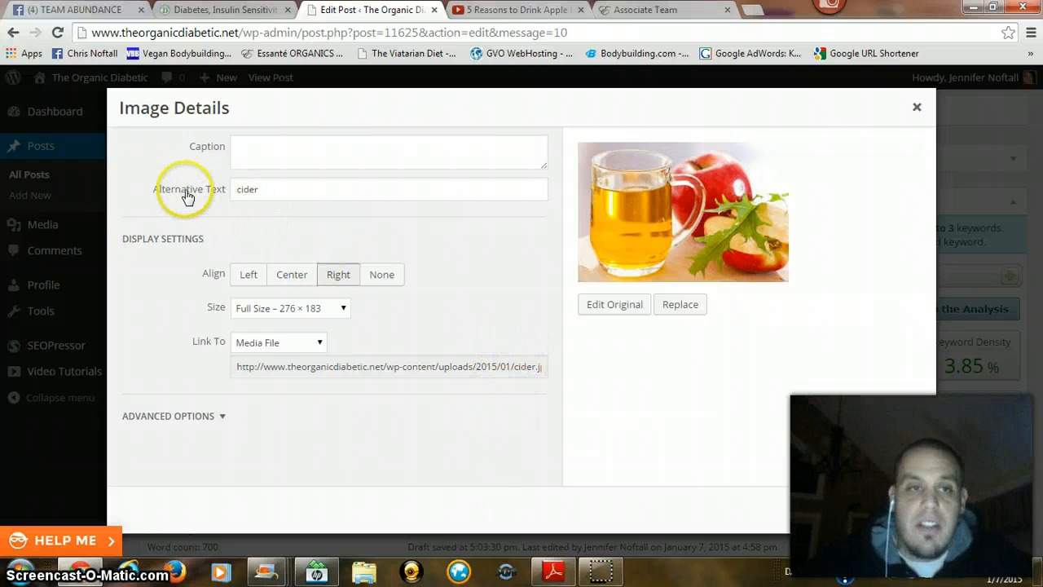
pyautogui.moveTo(269, 188); pyautogui.dragTo(217, 191)
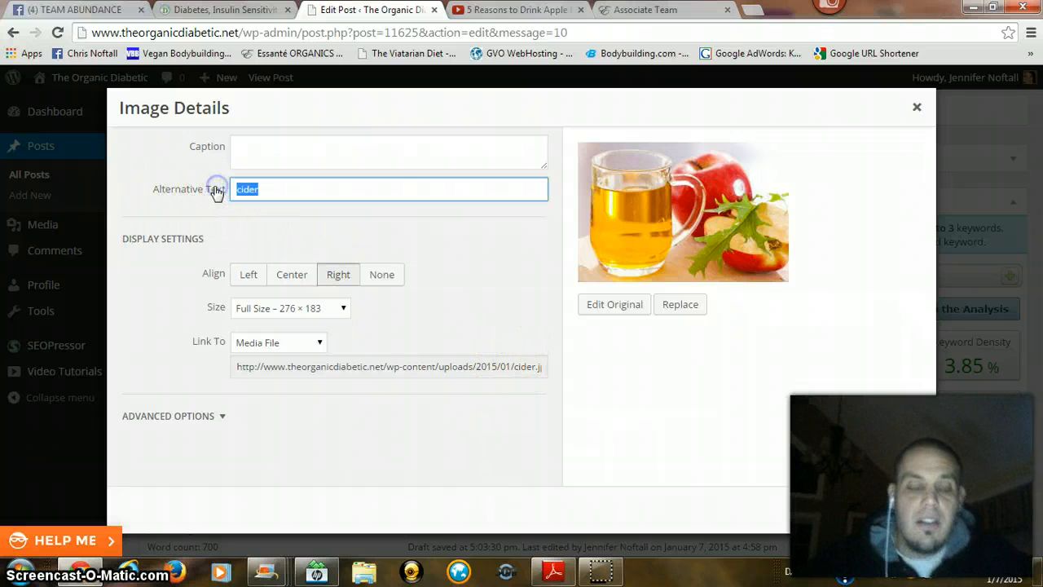
pyautogui.hotkey('ctrl', 'v')
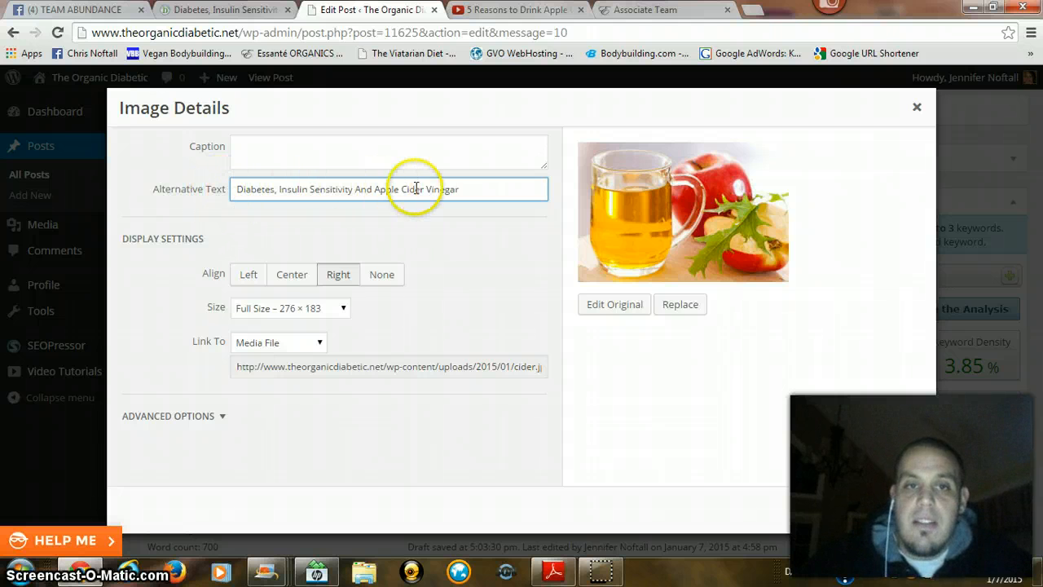
pyautogui.click(903, 513)
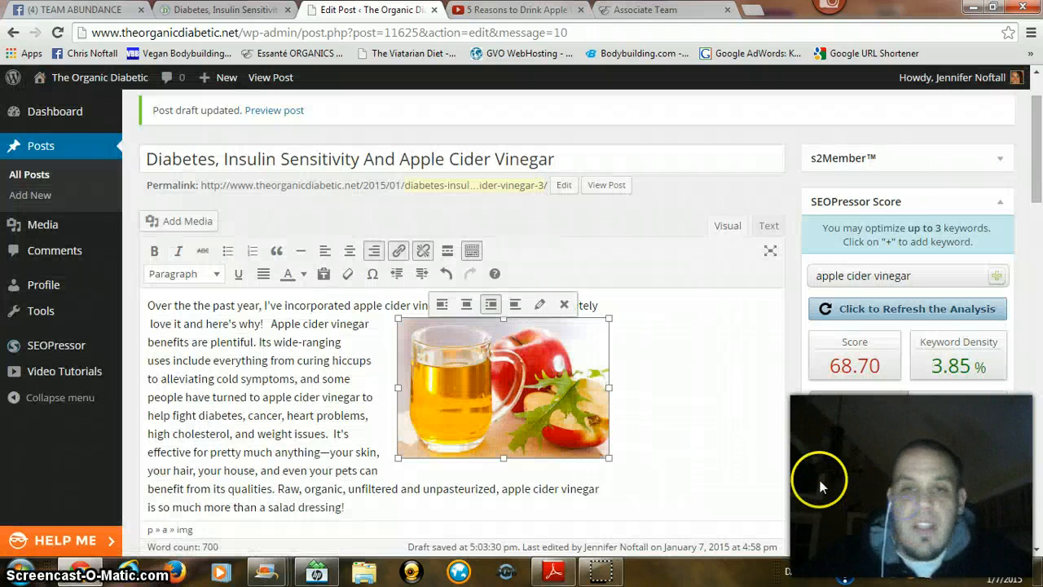
# Step: Save the post draft and check the updated SEOPressor score and the image placement in the opening paragraph
pyautogui.scroll(-12, 326, 351)
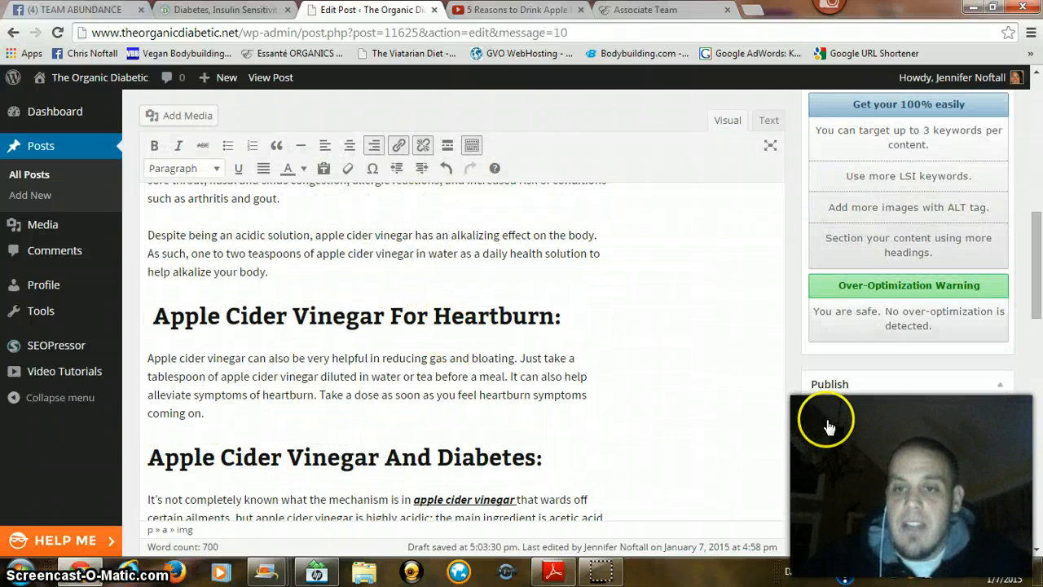
pyautogui.click(828, 421)
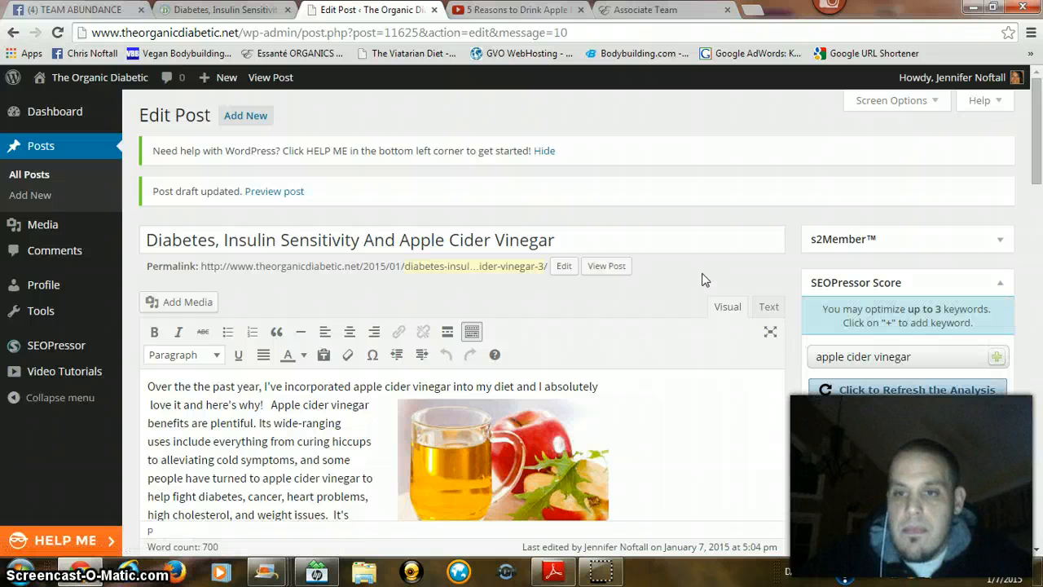
pyautogui.scroll(-2, 705, 279)
pyautogui.click(939, 283)
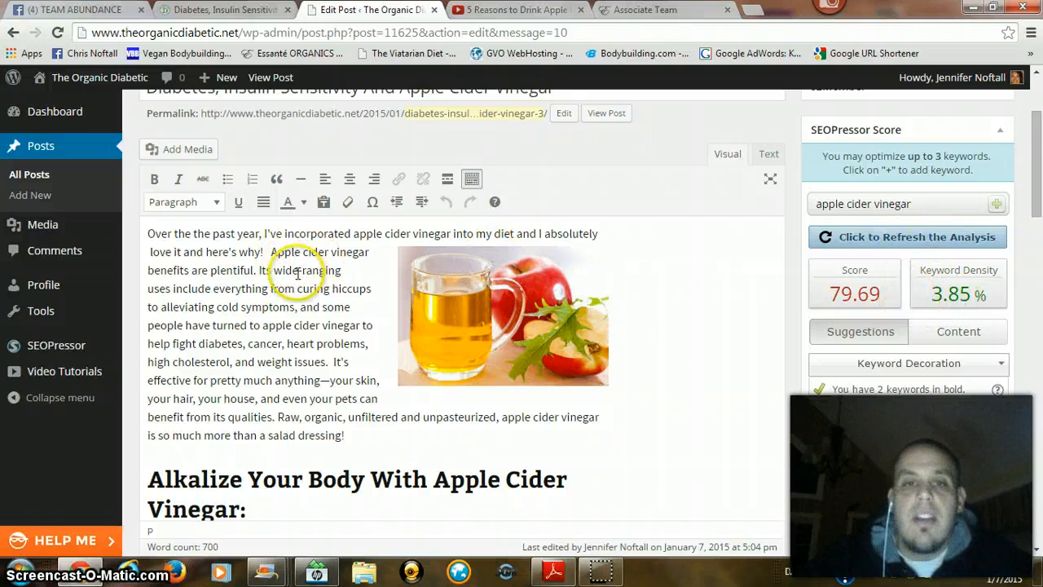
pyautogui.scroll(-4, 298, 257)
pyautogui.scroll(-3, 297, 256)
pyautogui.scroll(10, 315, 256)
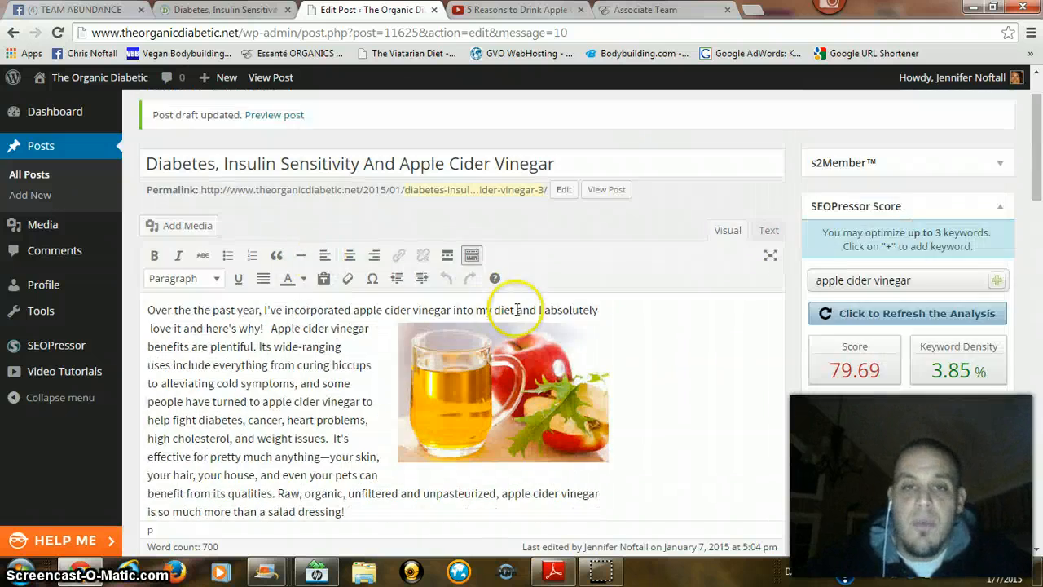
# Step: Place the insertion point in the paragraph on the 3 study groups, above the weight-loss heading, and compare image placement with the published post
pyautogui.scroll(-9, 501, 318)
pyautogui.scroll(-10, 378, 288)
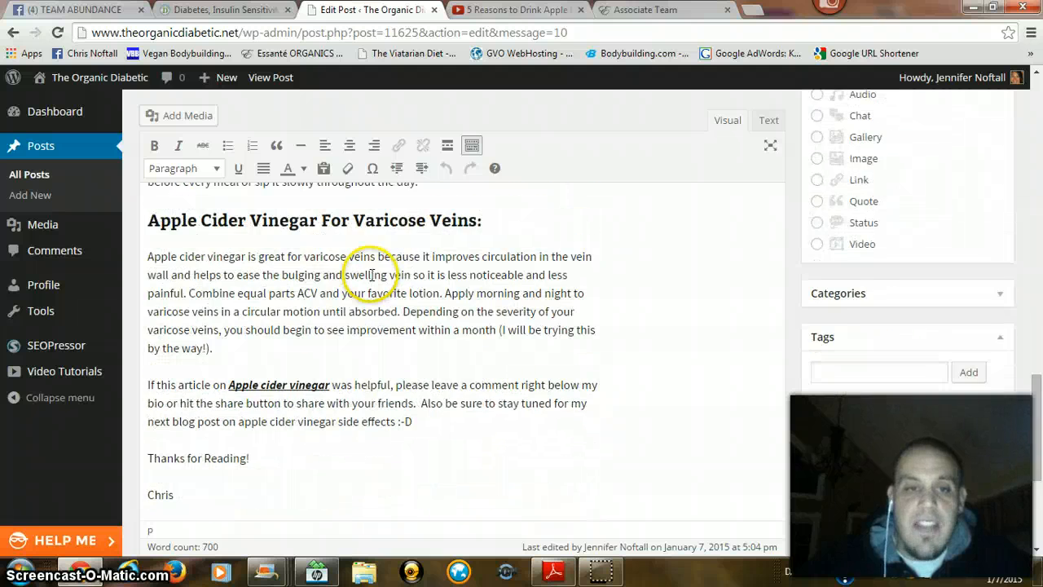
pyautogui.scroll(5, 371, 275)
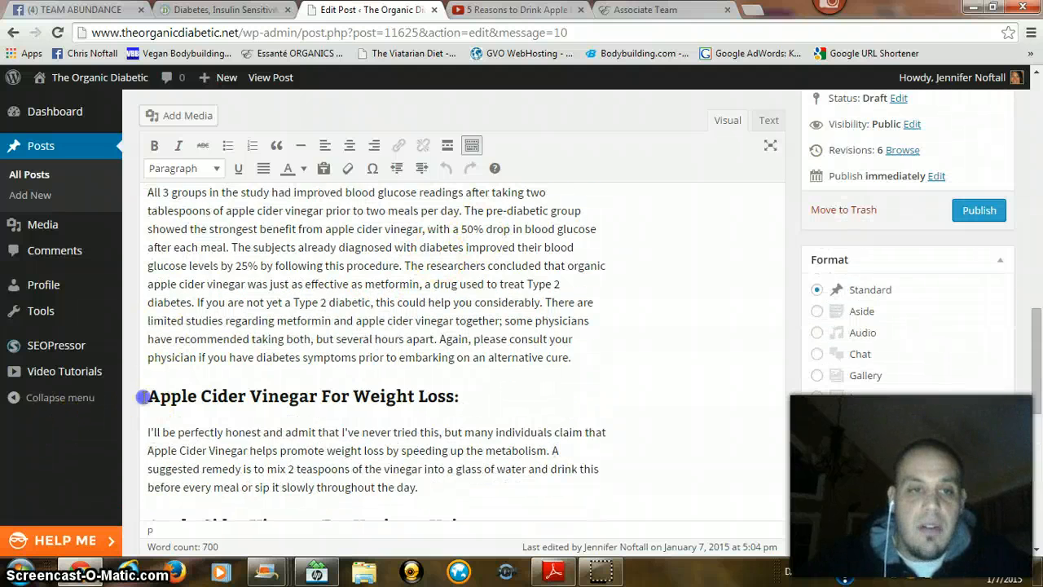
pyautogui.scroll(2, 159, 382)
pyautogui.scroll(-1, 145, 387)
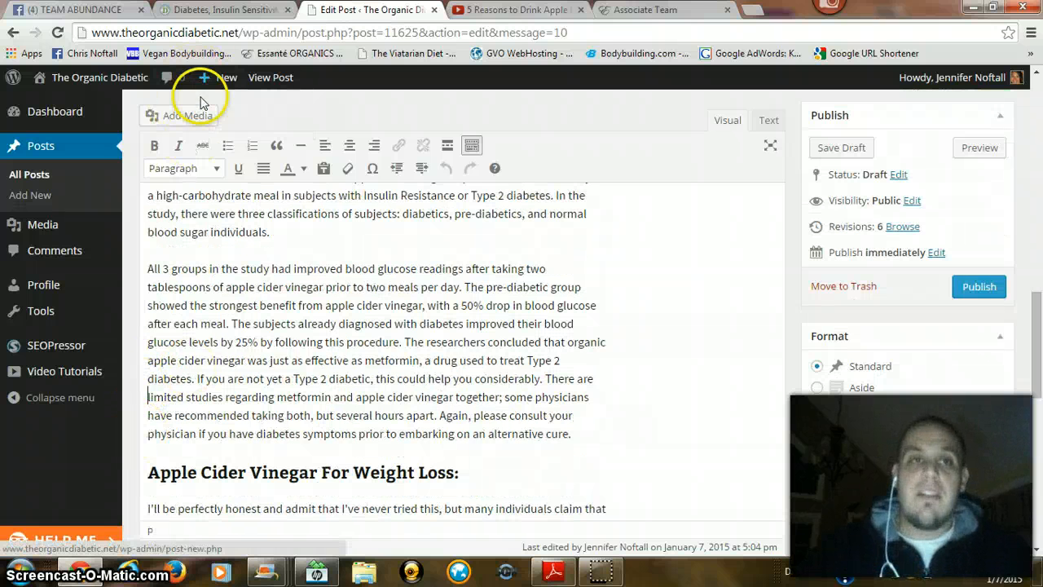
pyautogui.click(227, 9)
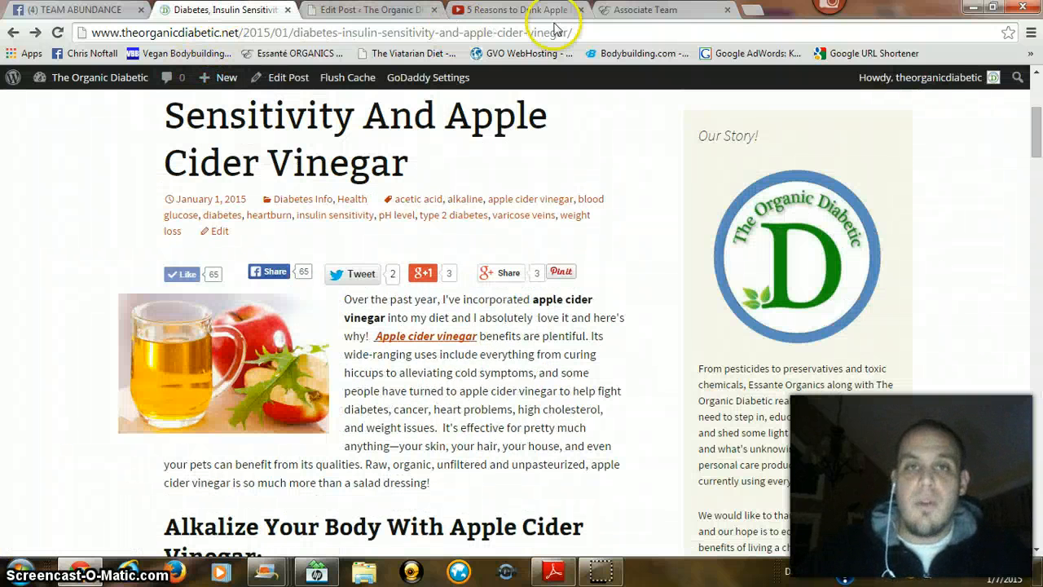
pyautogui.click(388, 10)
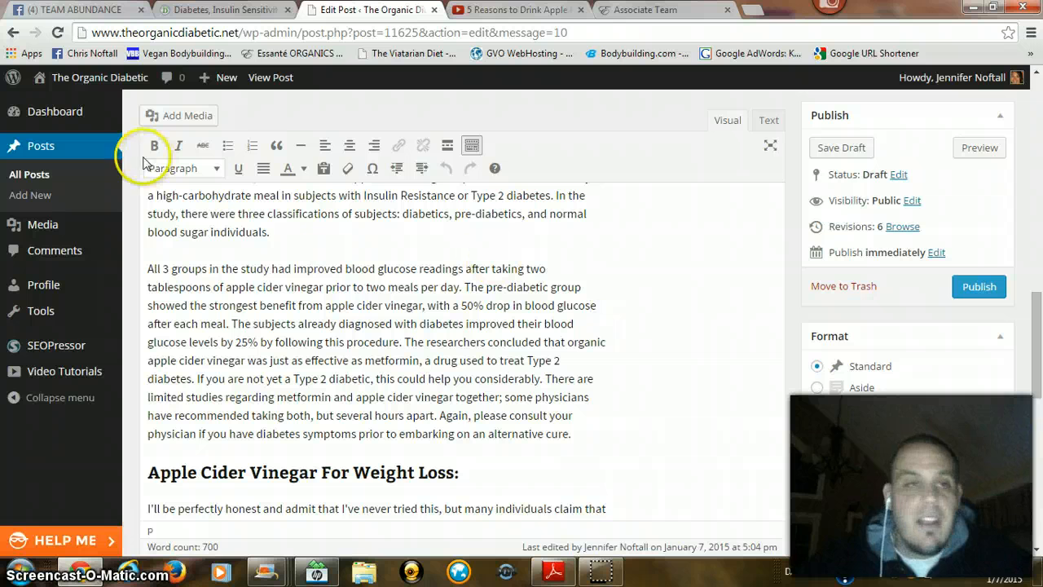
# Step: Upload cider1.jpg from the desktop as new media for the post
pyautogui.click(180, 121)
pyautogui.click(214, 141)
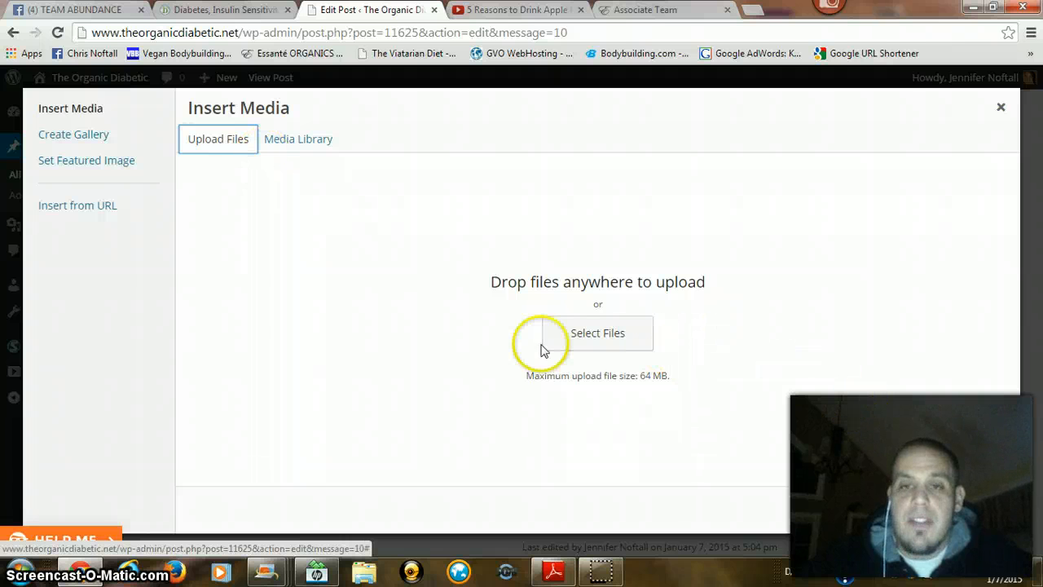
pyautogui.click(582, 348)
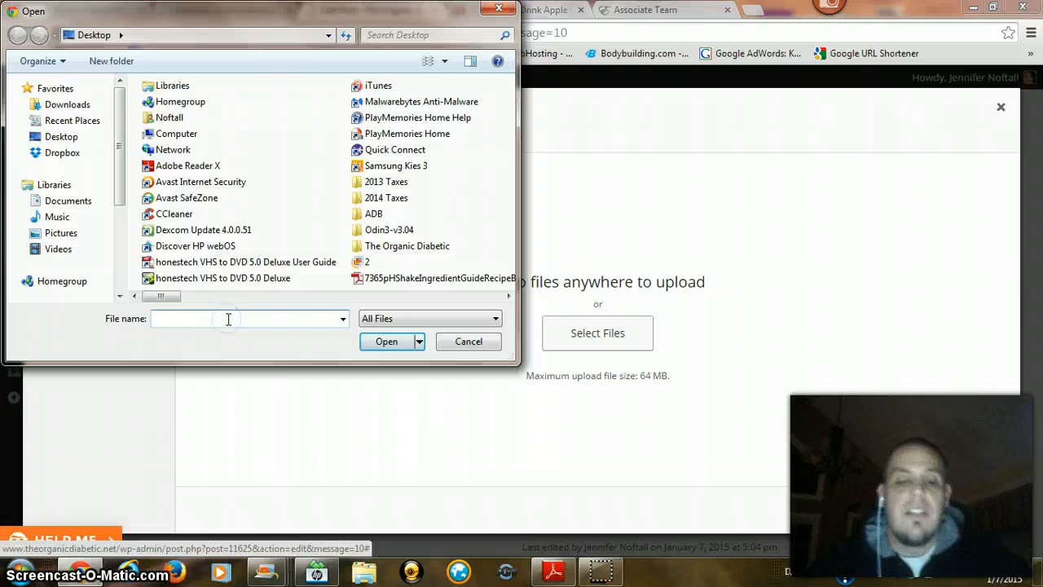
pyautogui.write('cider')
pyautogui.press('Down')
pyautogui.press('Down')
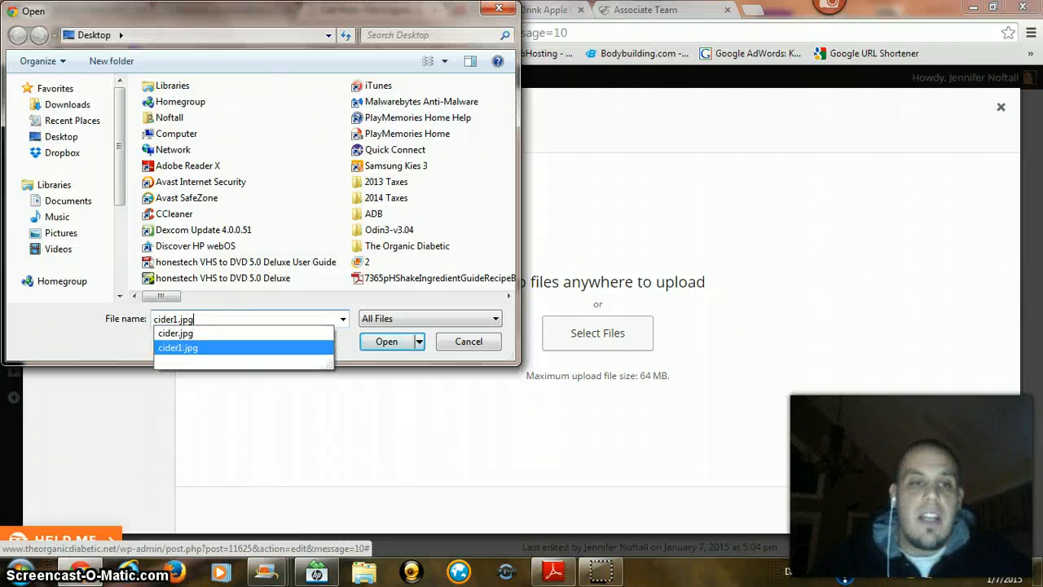
pyautogui.press('Return')
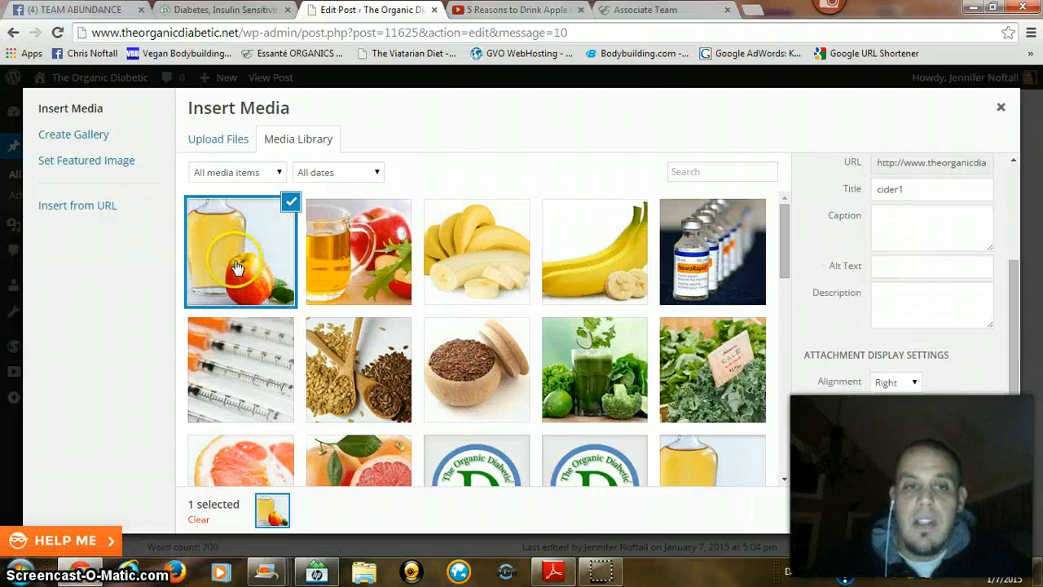
# Step: Set the cider1 image's alignment to Left and insert it into the paragraph on the 3 study groups
pyautogui.click(884, 383)
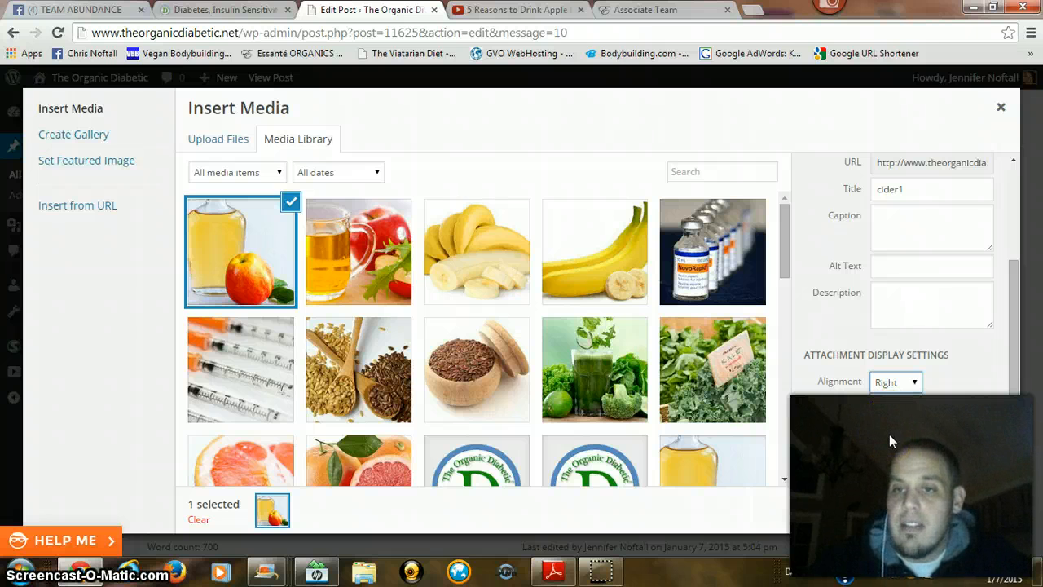
pyautogui.click(893, 380)
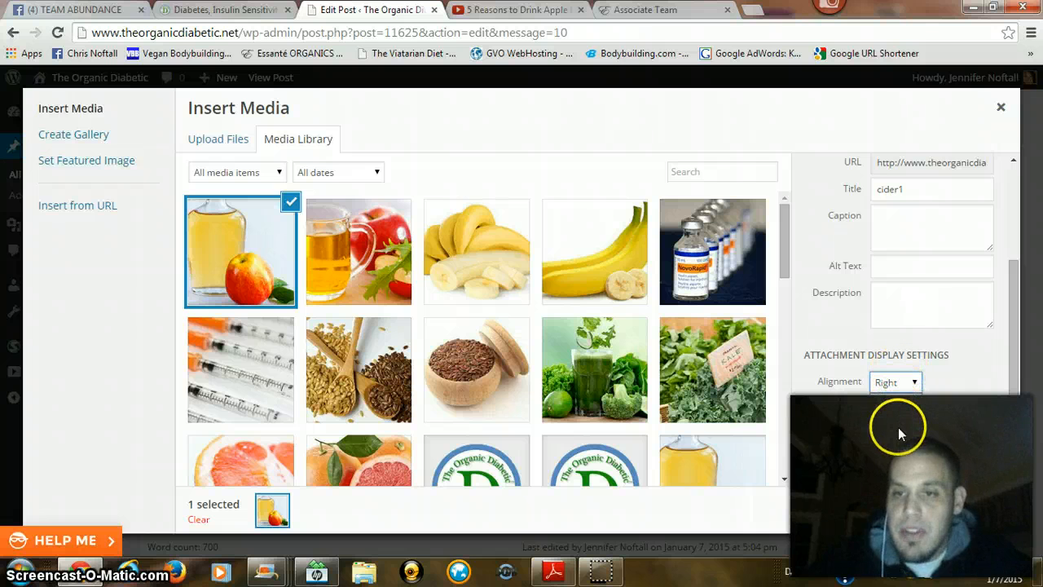
pyautogui.click(895, 382)
pyautogui.click(885, 414)
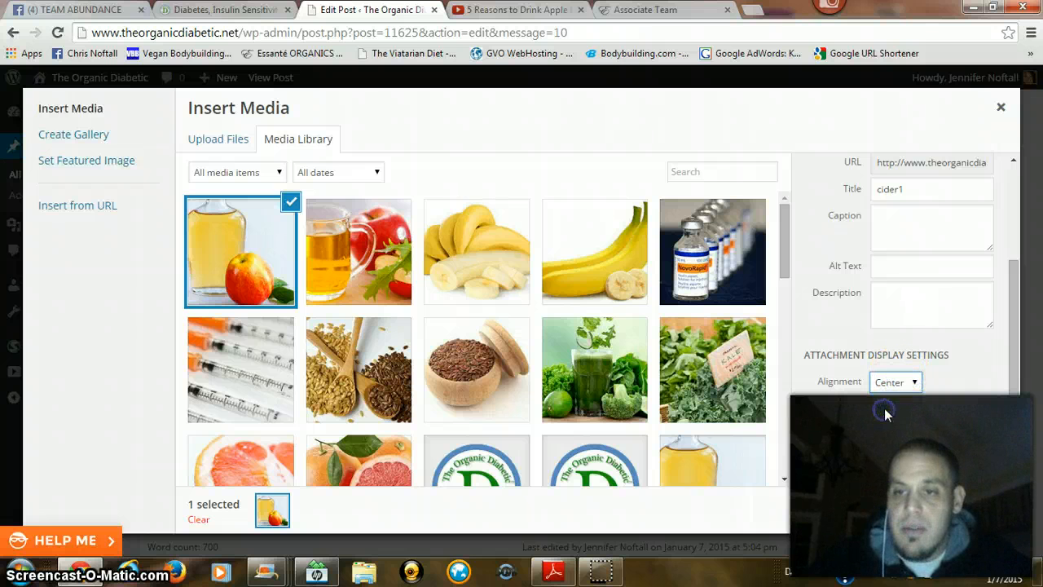
pyautogui.click(884, 401)
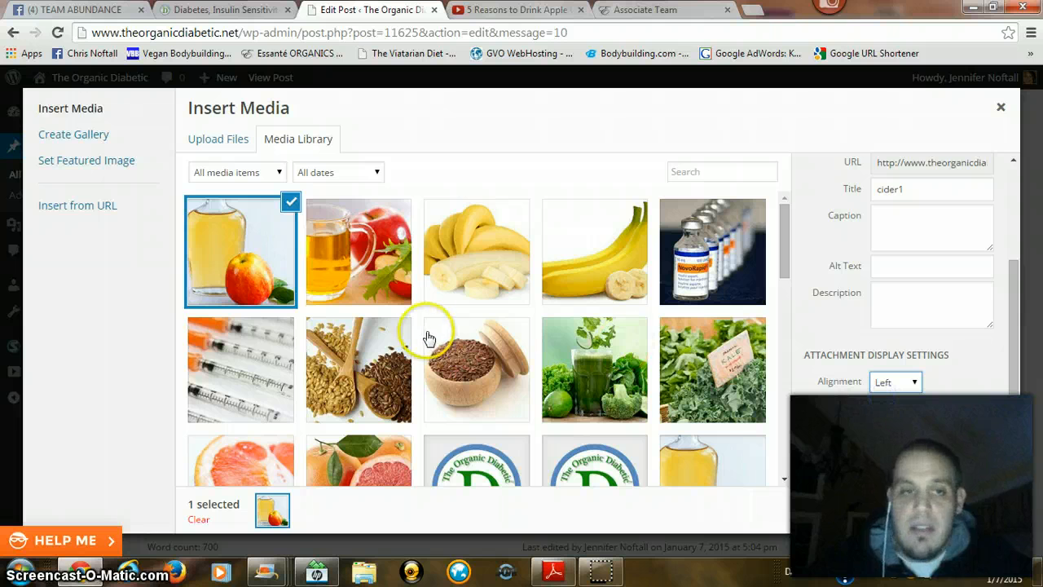
pyautogui.click(954, 522)
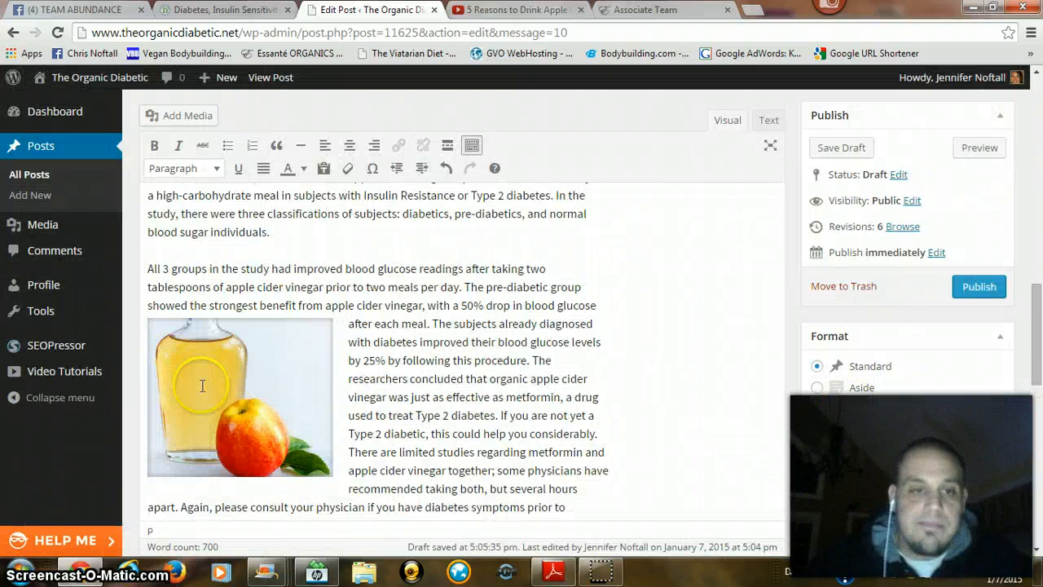
# Step: Replace the cider1 image's alternative text with "Diabetes, Insulin Sensitivity And Apple Cider Vinegar" and apply the change
pyautogui.click(268, 375)
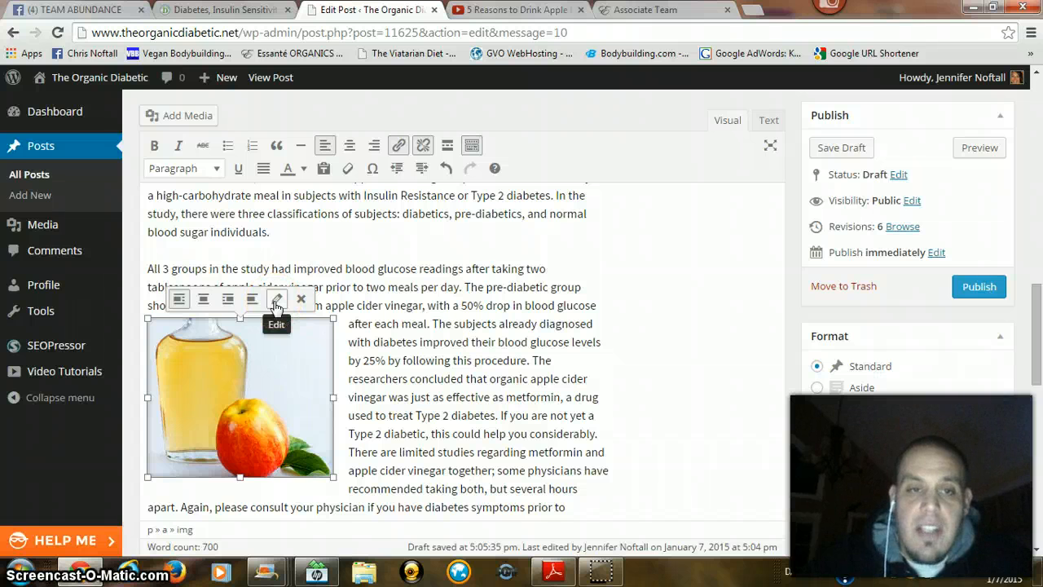
pyautogui.click(277, 303)
pyautogui.moveTo(269, 193); pyautogui.dragTo(198, 193)
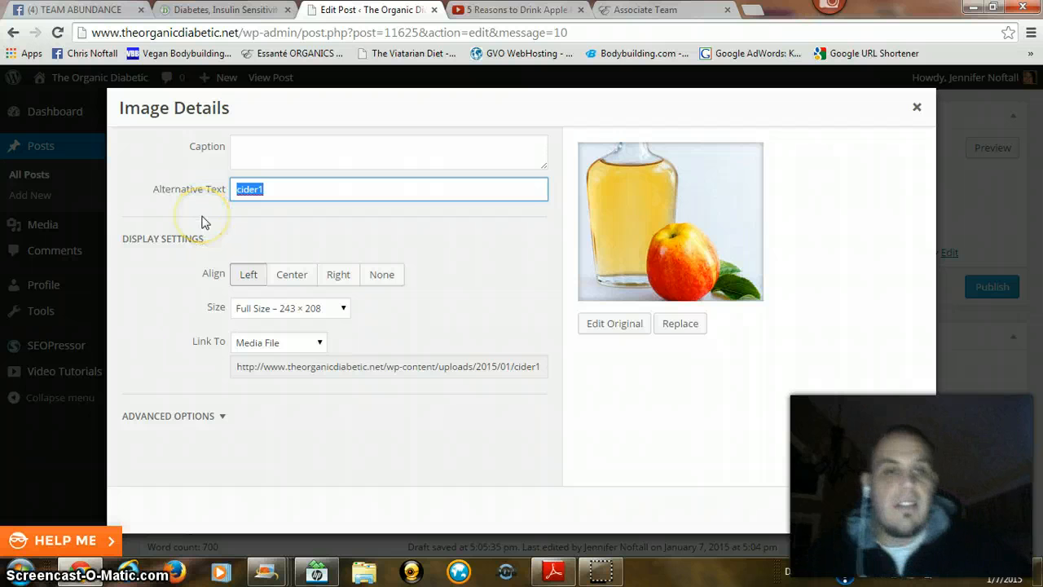
pyautogui.write('Diabetes, Insulin Sensitivity And Apple Cider Vinegar')
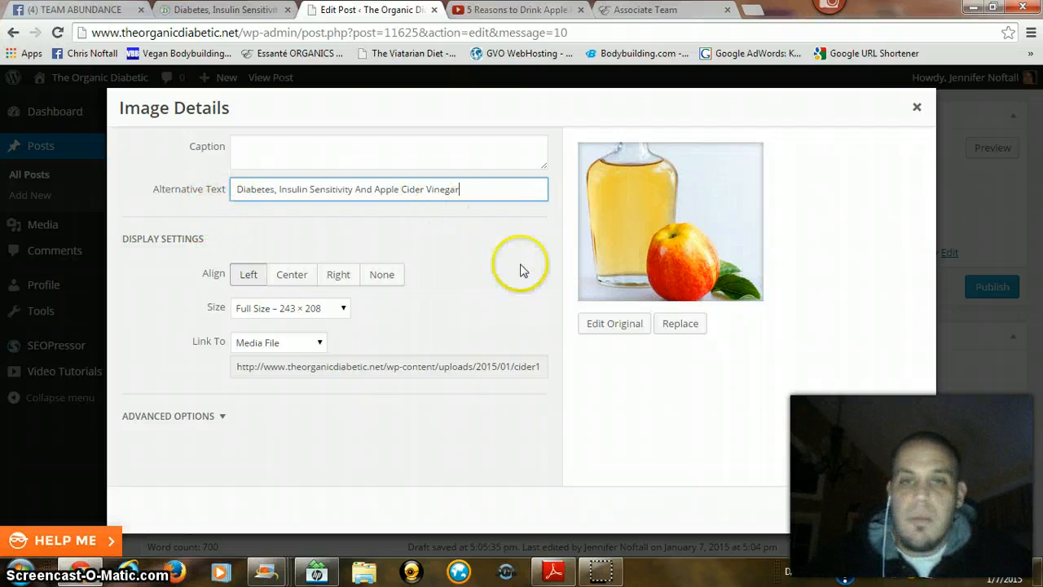
pyautogui.click(897, 509)
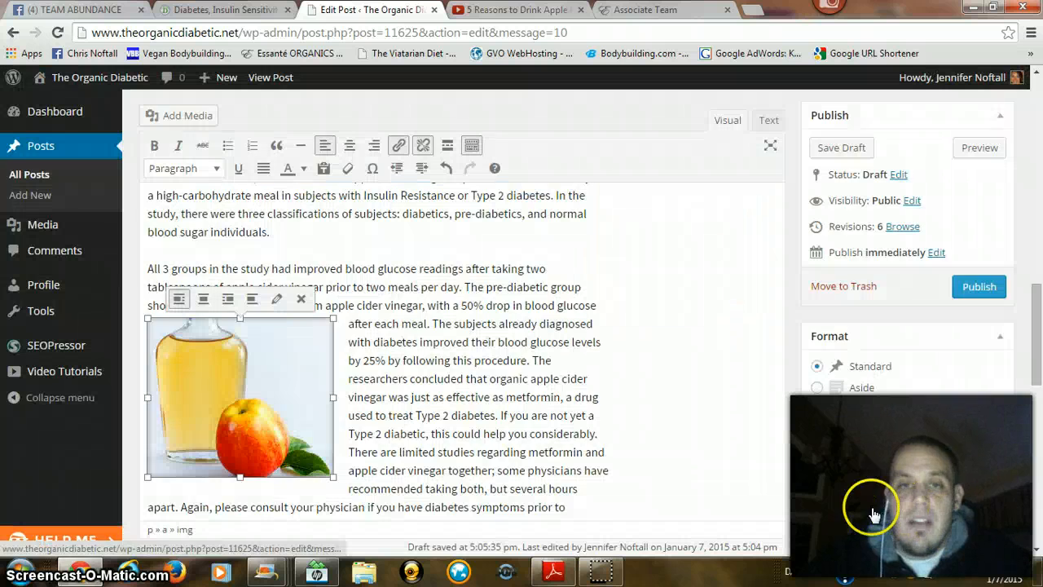
pyautogui.click(486, 379)
# Step: Check where the cider image in the published post's opening paragraph links to, and return to the published post
pyautogui.scroll(11, 476, 384)
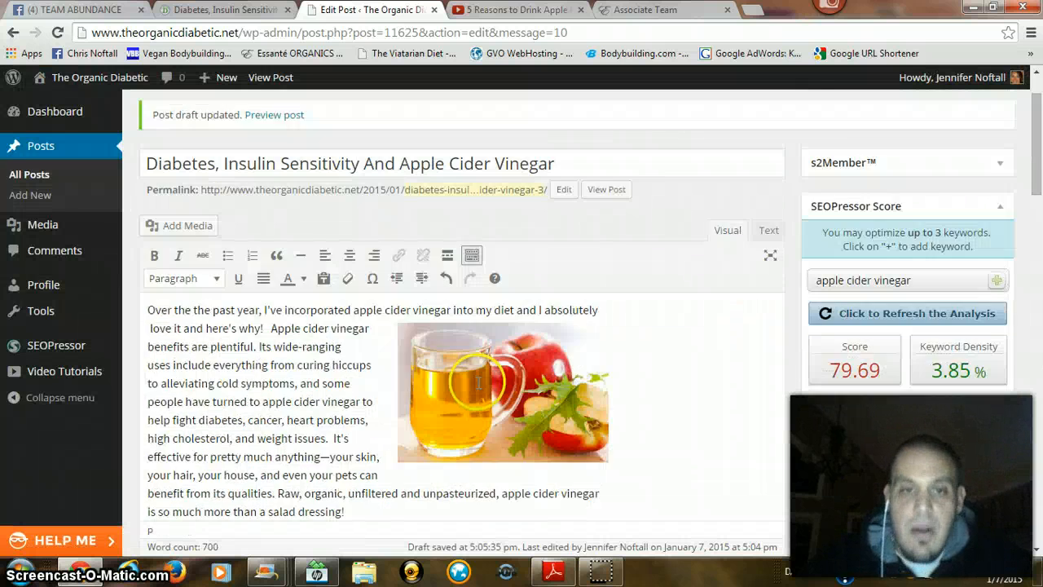
pyautogui.scroll(1, 383, 367)
pyautogui.scroll(-3, 375, 361)
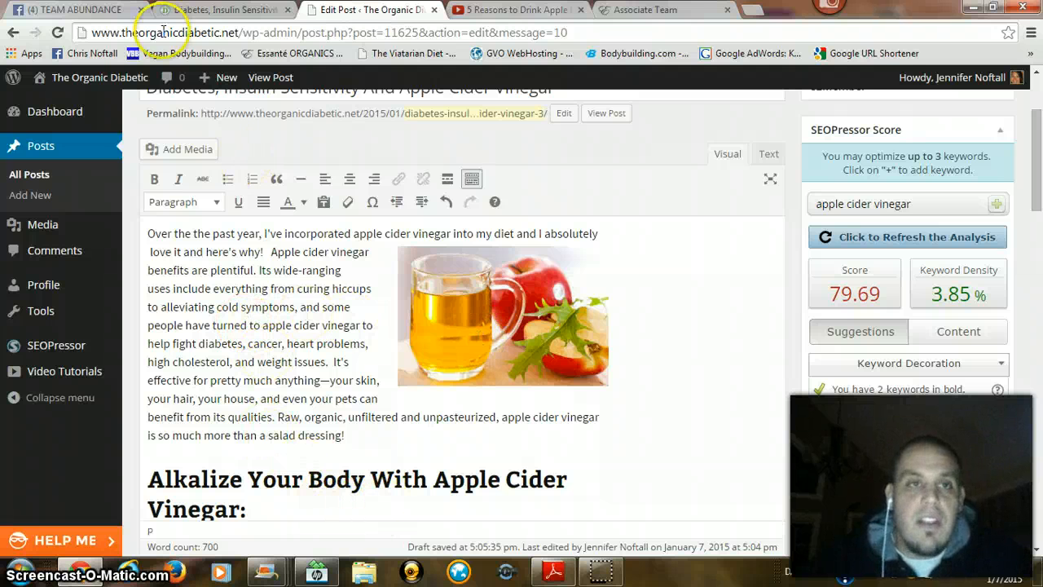
pyautogui.click(219, 9)
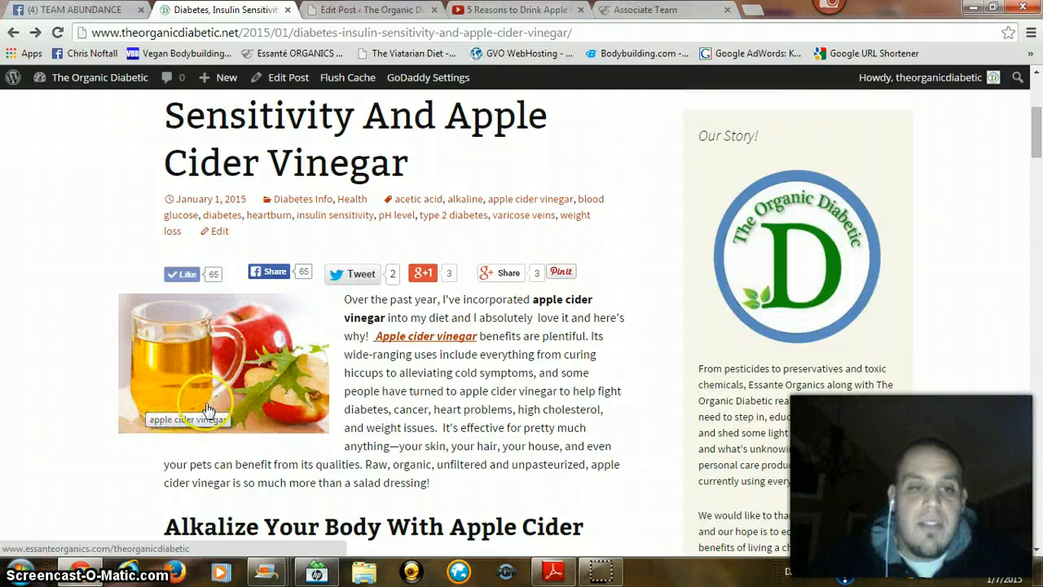
pyautogui.click(224, 367)
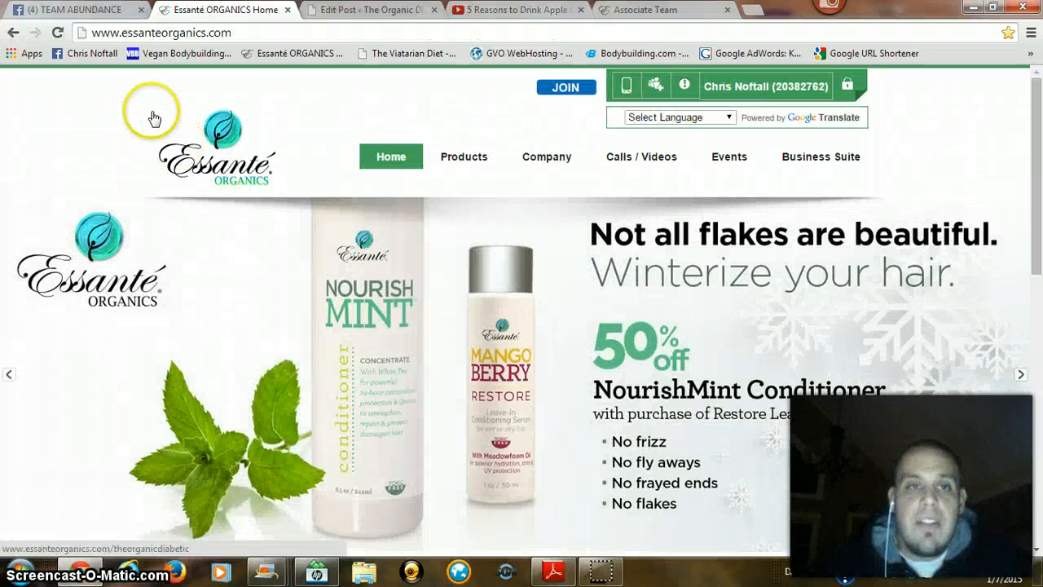
pyautogui.click(14, 33)
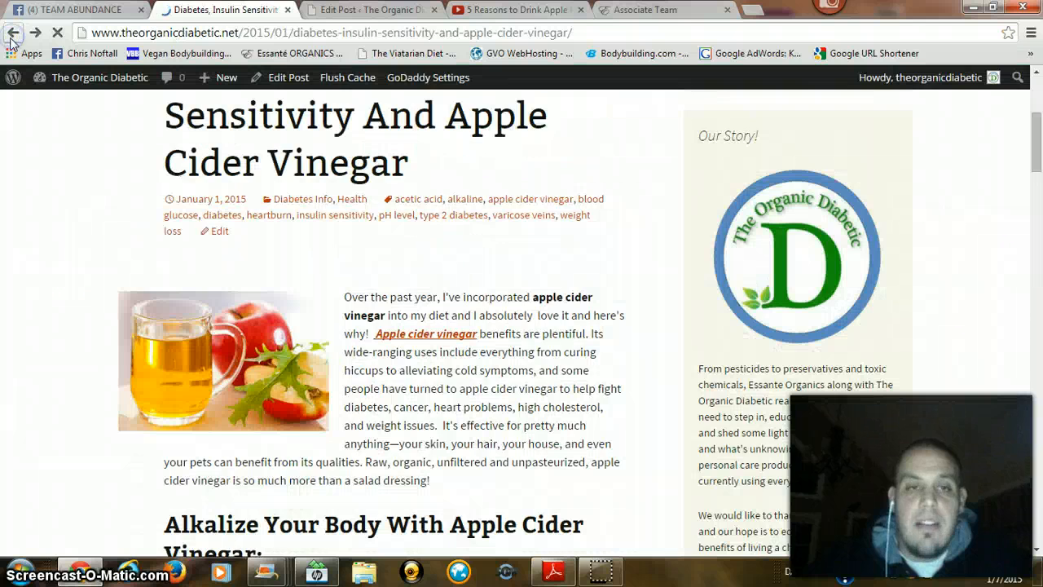
pyautogui.click(343, 9)
pyautogui.click(437, 321)
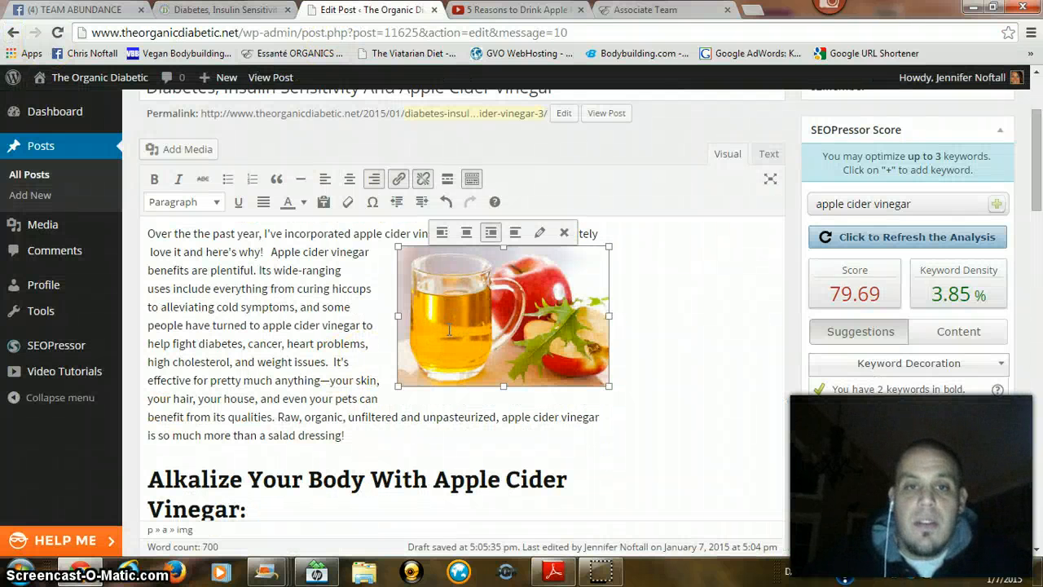
pyautogui.click(539, 233)
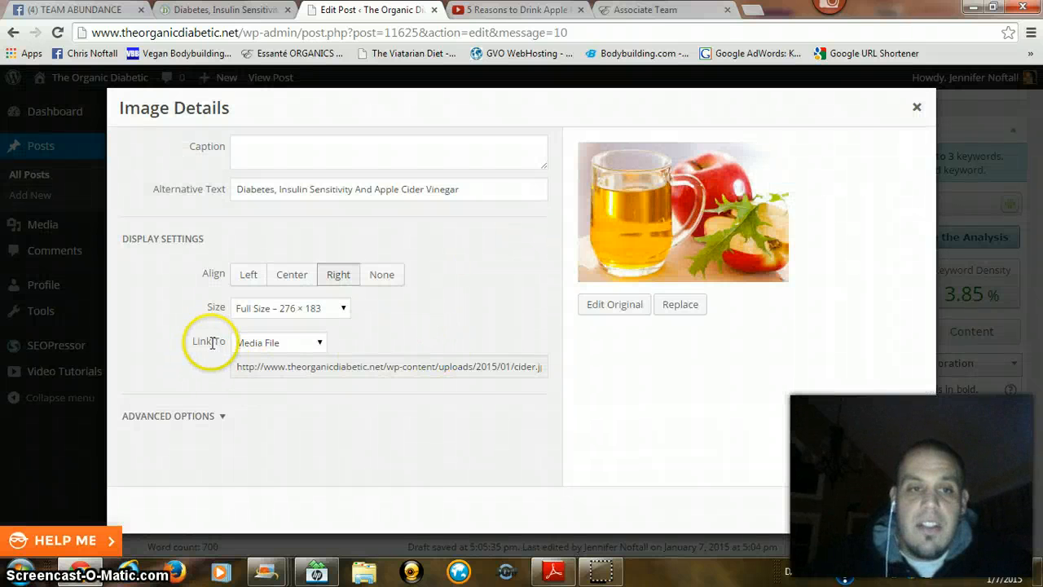
pyautogui.click(252, 347)
pyautogui.click(263, 390)
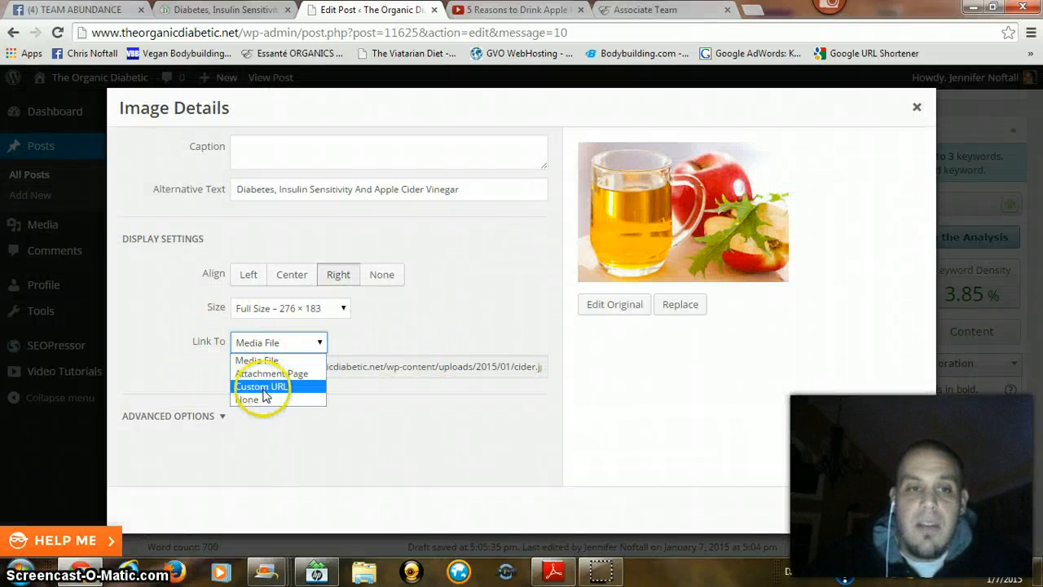
pyautogui.click(333, 368)
pyautogui.click(328, 368)
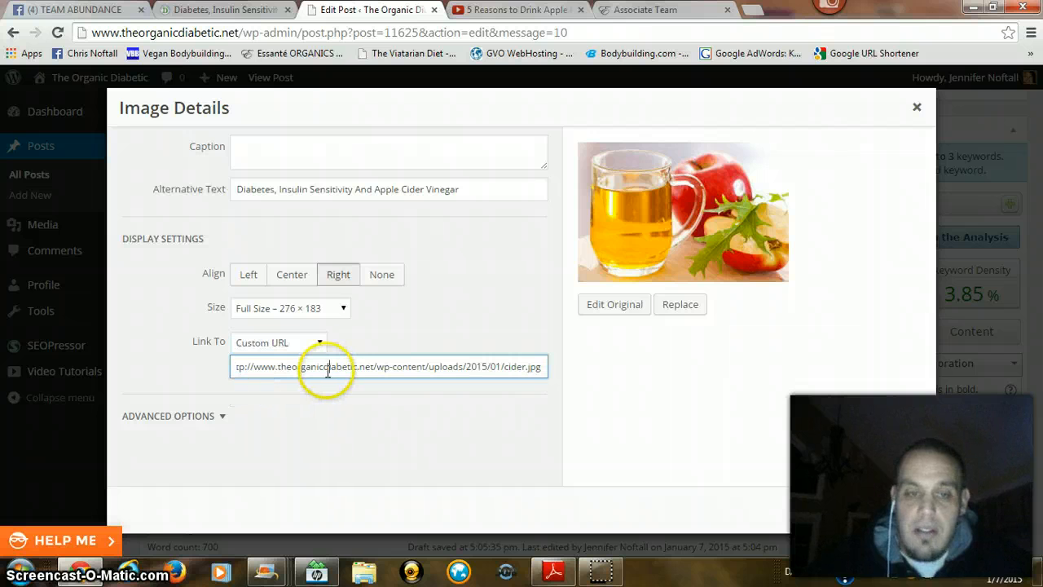
pyautogui.tripleClick(326, 368)
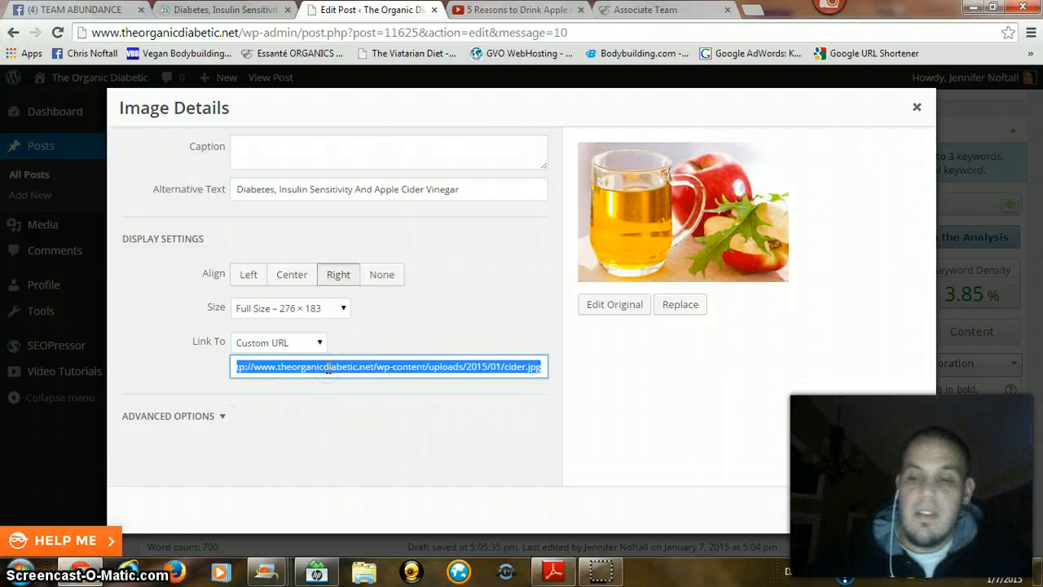
pyautogui.press('BackSpace')
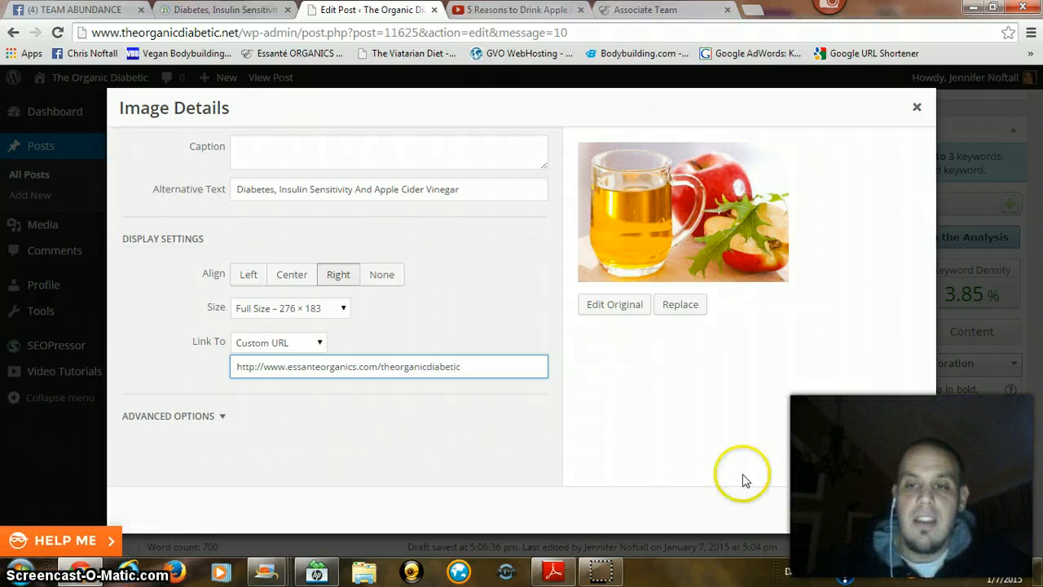
pyautogui.click(884, 514)
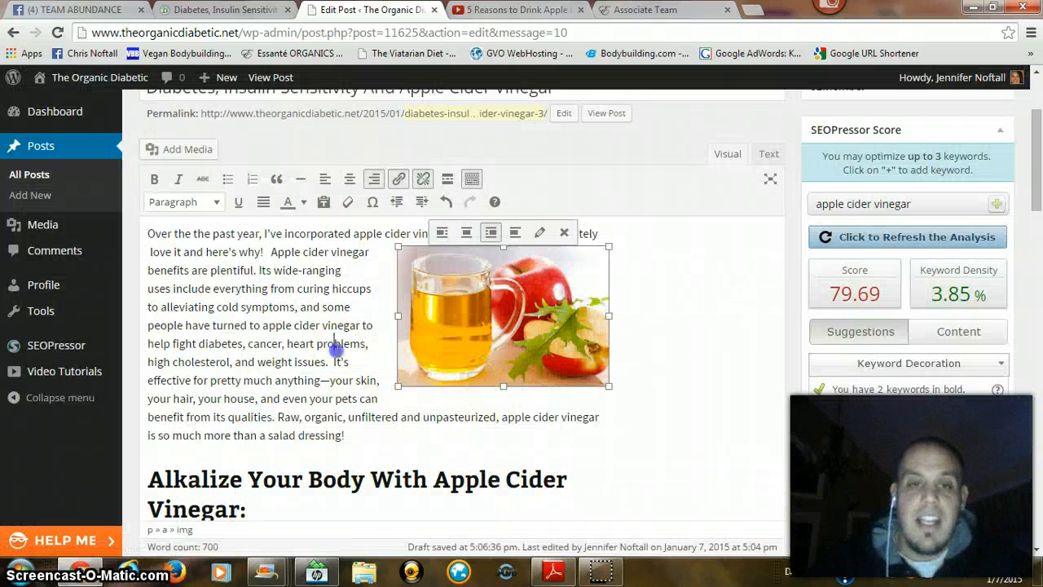
pyautogui.click(334, 346)
# Step: Test the image link on the published post once more and go back to the post being edited
pyautogui.click(216, 11)
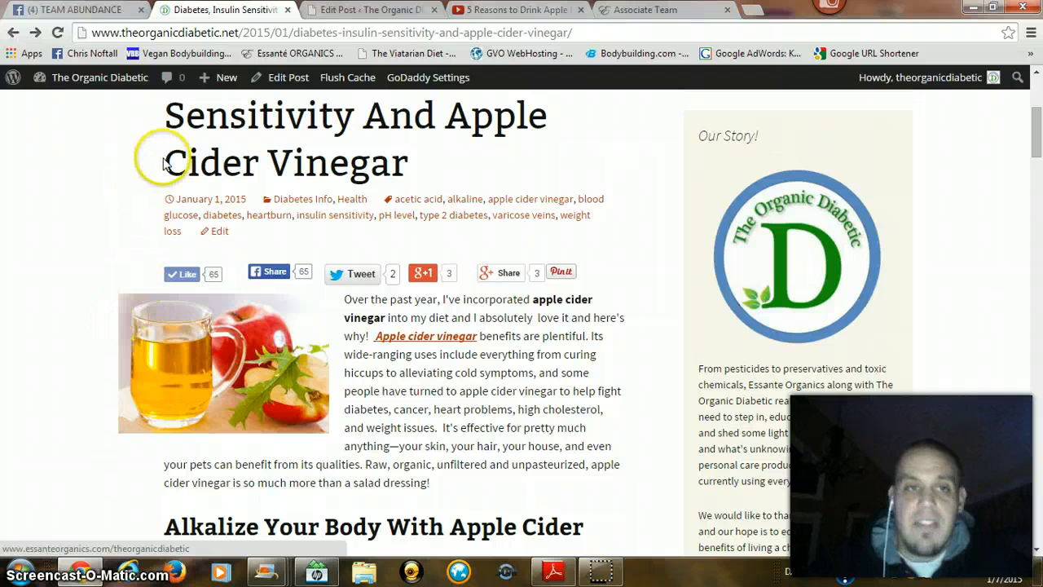
pyautogui.click(175, 381)
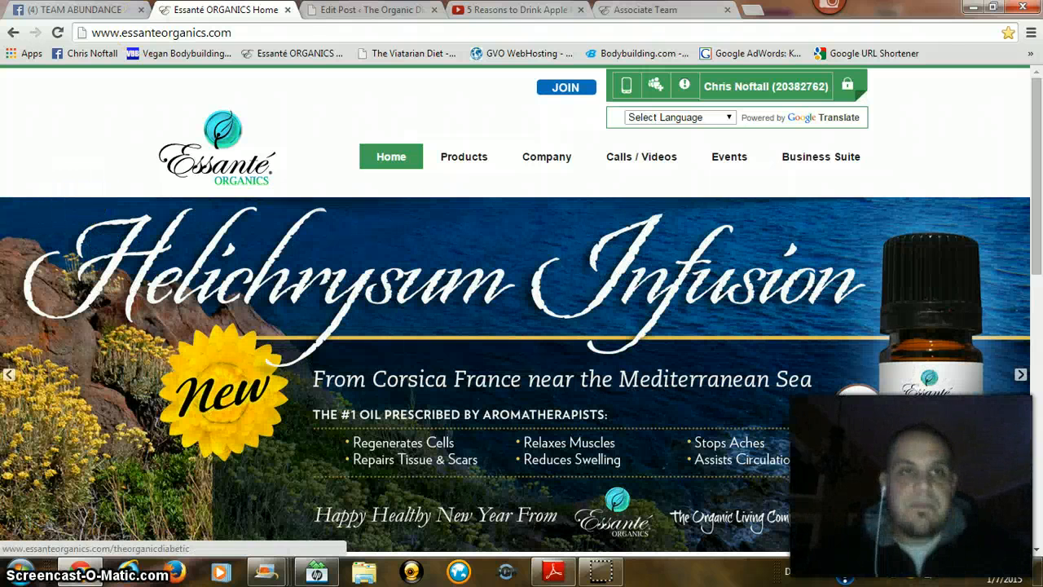
pyautogui.click(14, 32)
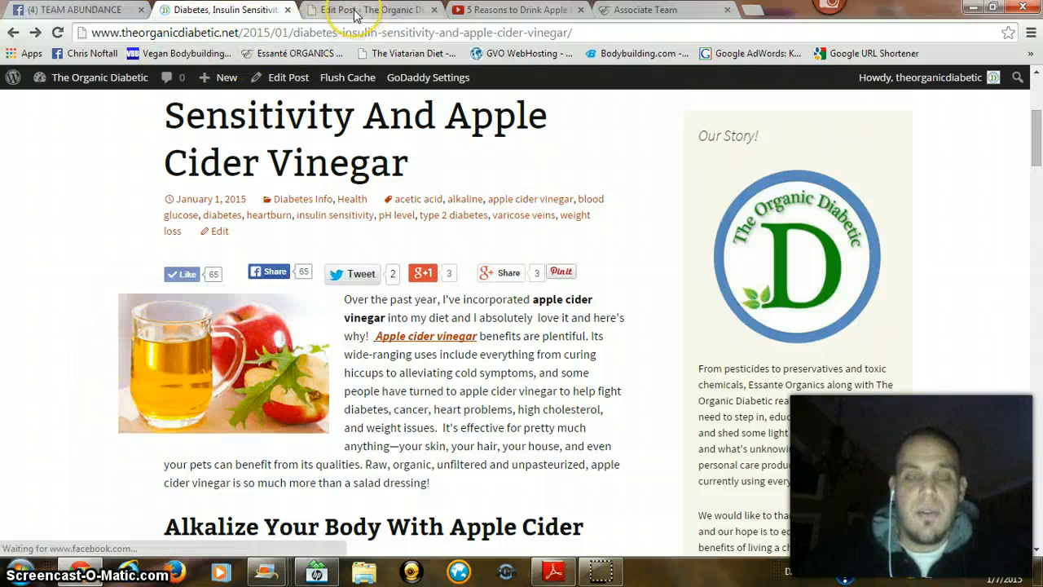
pyautogui.scroll(-2, 402, 401)
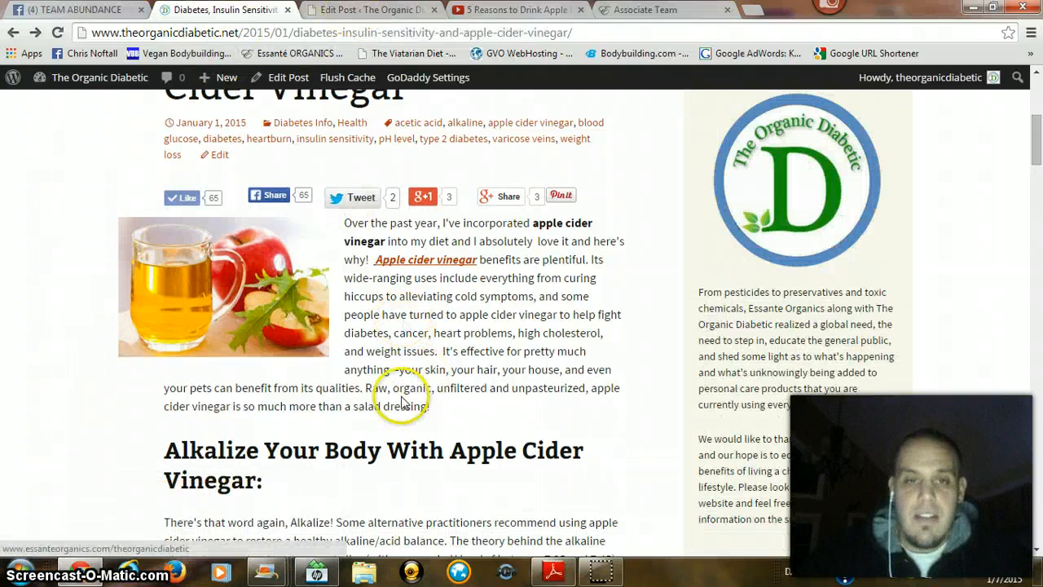
pyautogui.click(360, 12)
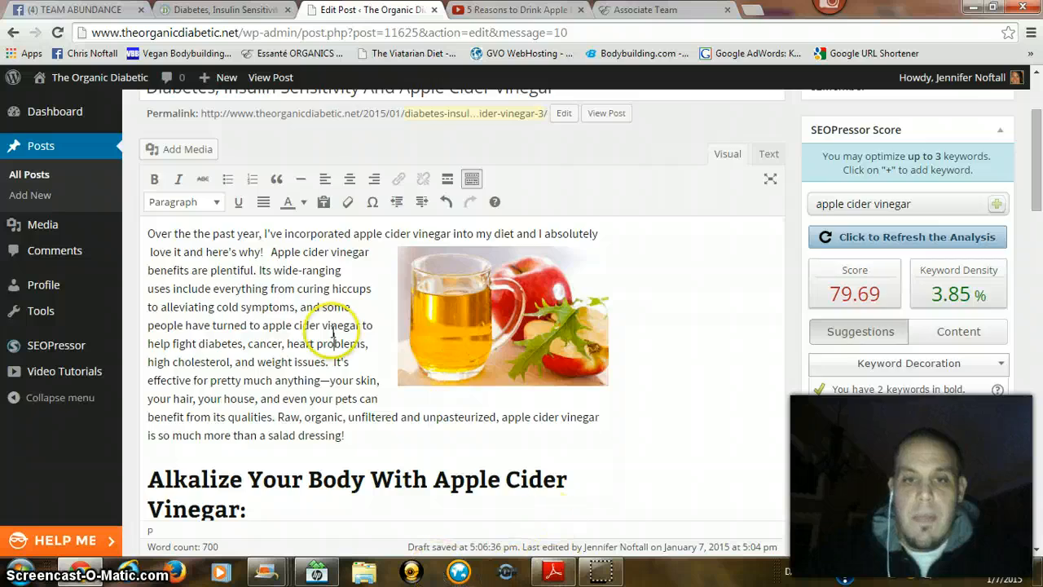
# Step: Check in the published post where the video sits within the "Apple Cider Vinegar For Heartburn" section
pyautogui.scroll(-9, 244, 363)
pyautogui.scroll(8, 254, 440)
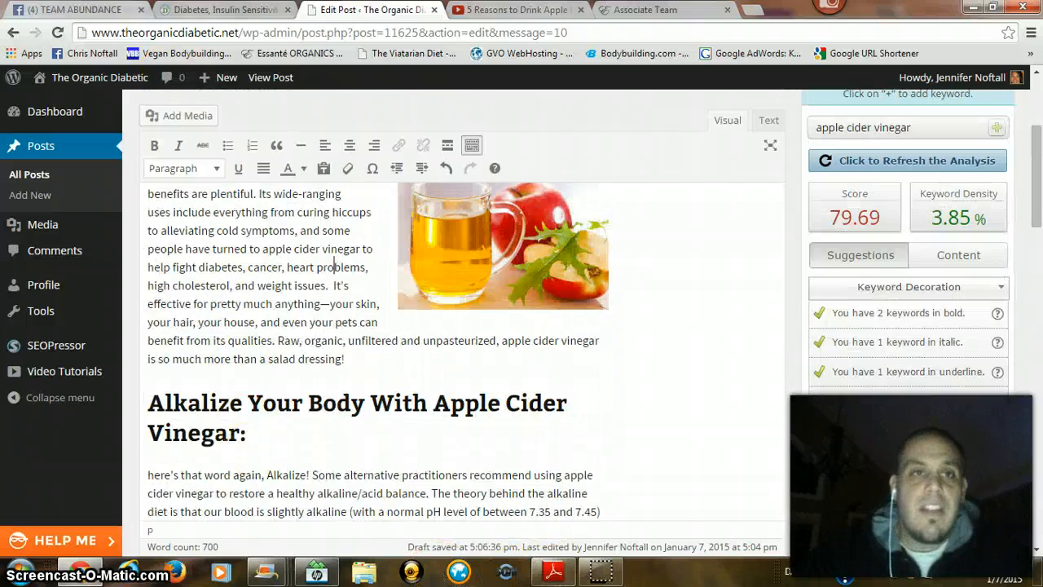
pyautogui.click(226, 11)
pyautogui.scroll(-8, 256, 208)
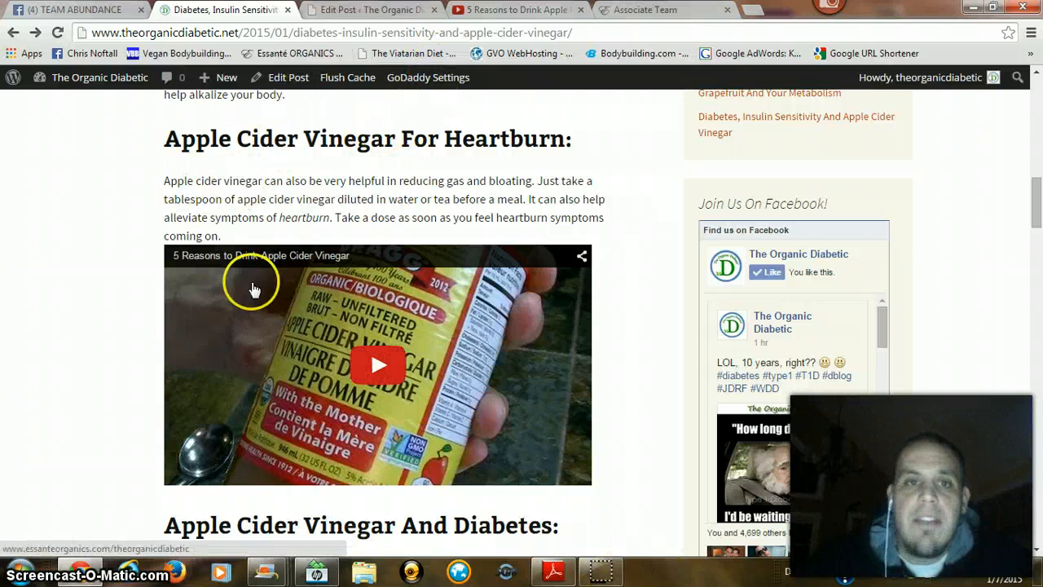
pyautogui.scroll(1, 252, 282)
# Step: On the YouTube page for "5 Reasons to Drink Apple Cider Vinegar", bring up the video's iframe embed code and copy it
pyautogui.click(511, 12)
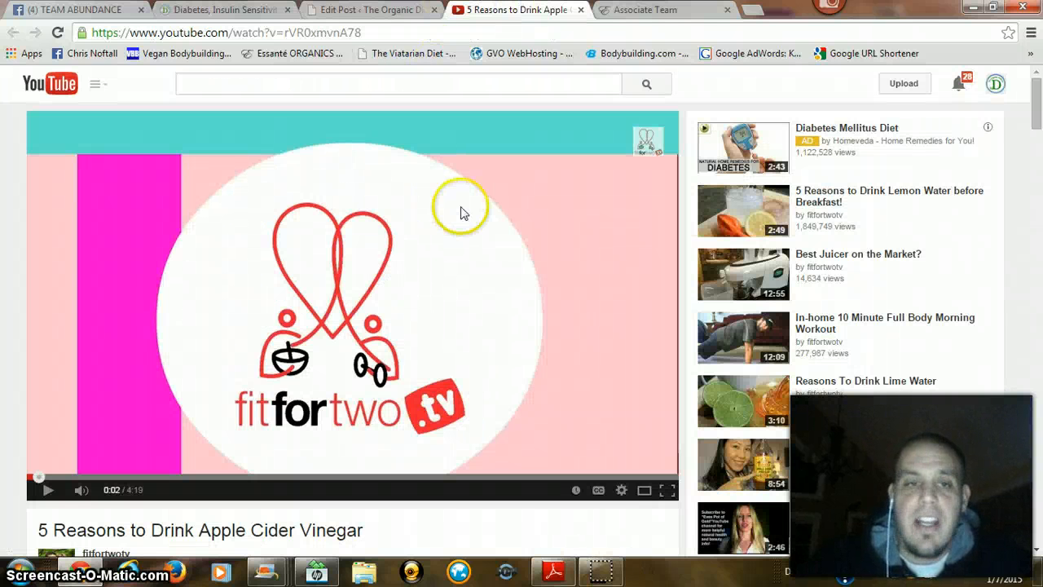
pyautogui.scroll(-1, 11, 185)
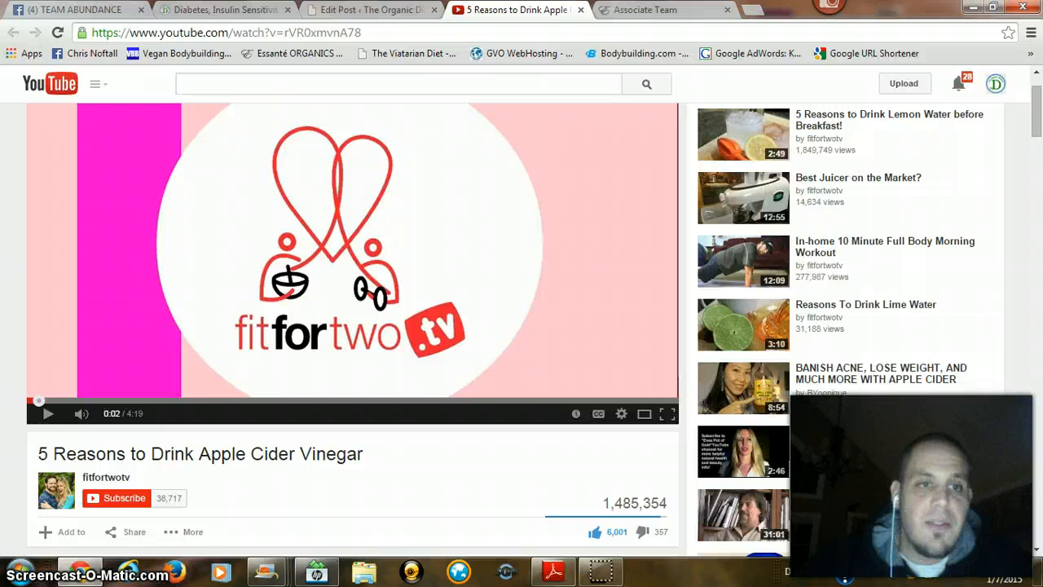
pyautogui.scroll(-1, 352, 326)
pyautogui.scroll(2, 352, 326)
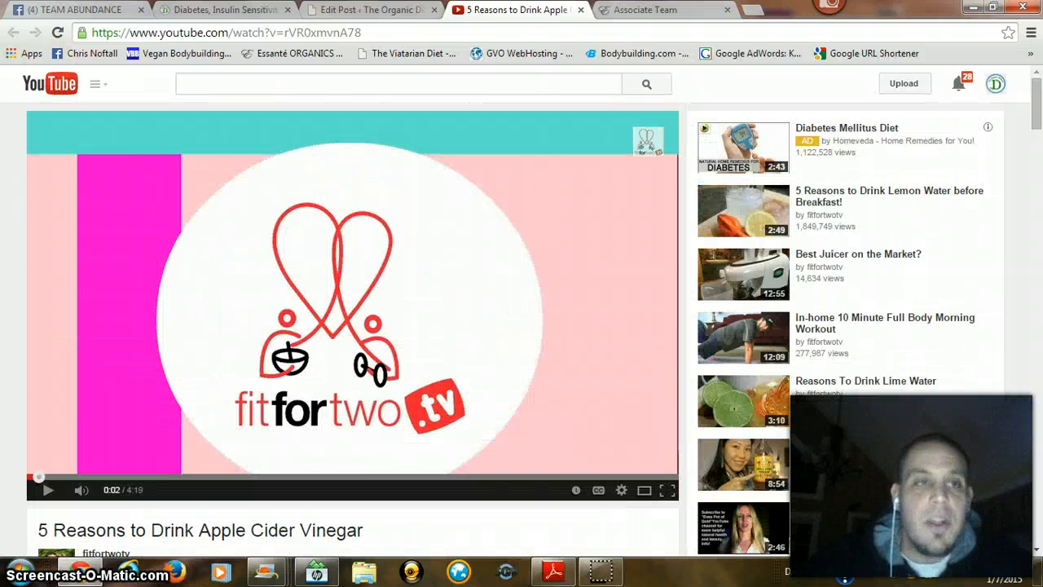
pyautogui.scroll(-3, 27, 198)
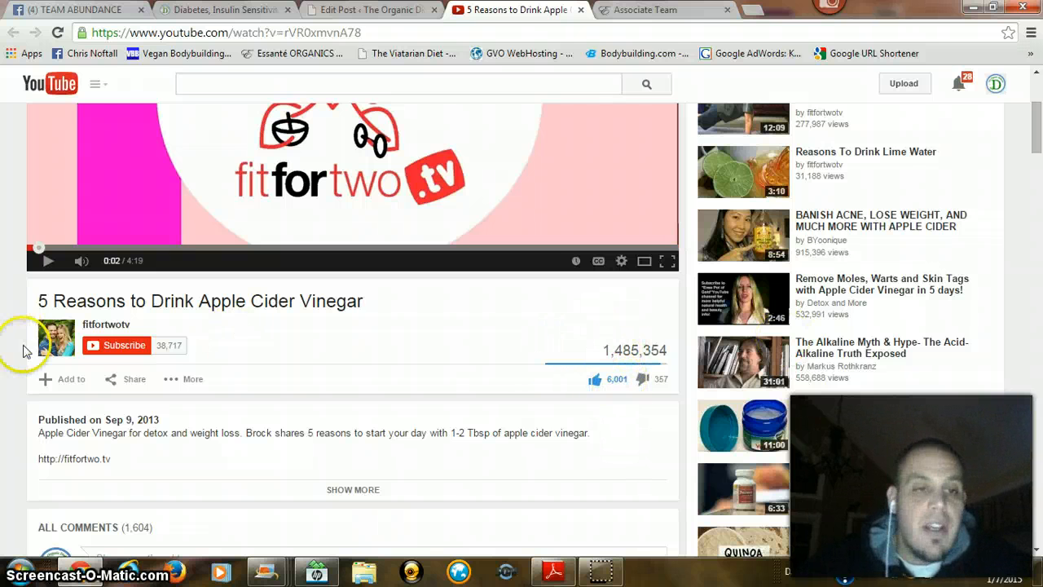
pyautogui.scroll(-1, 352, 326)
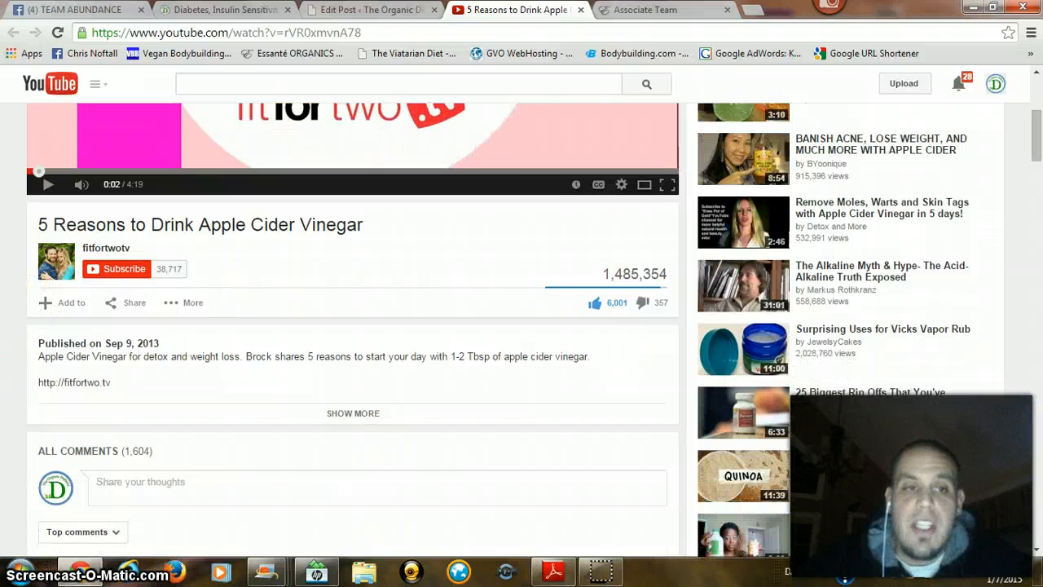
pyautogui.click(137, 303)
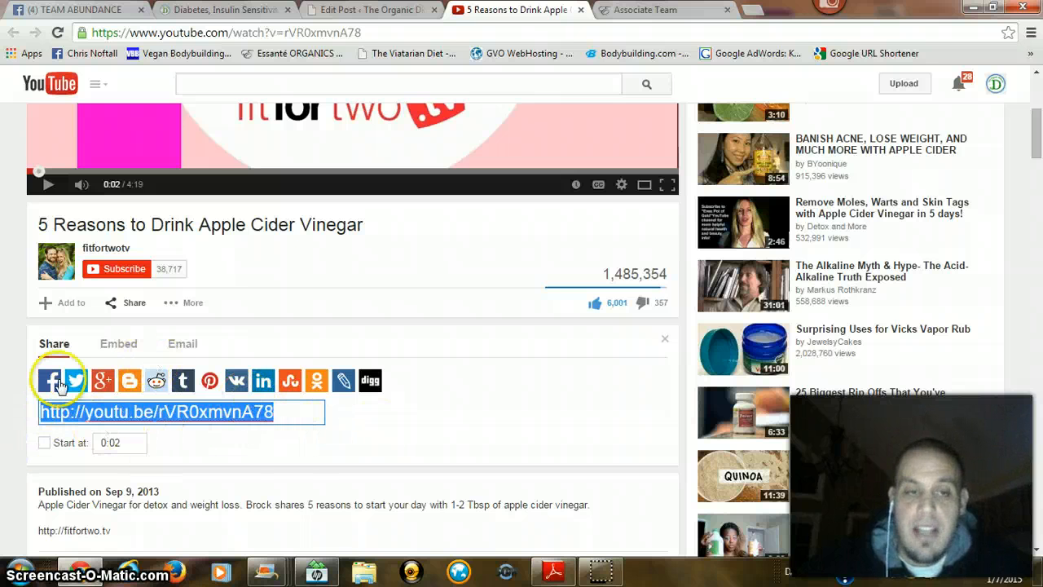
pyautogui.click(127, 351)
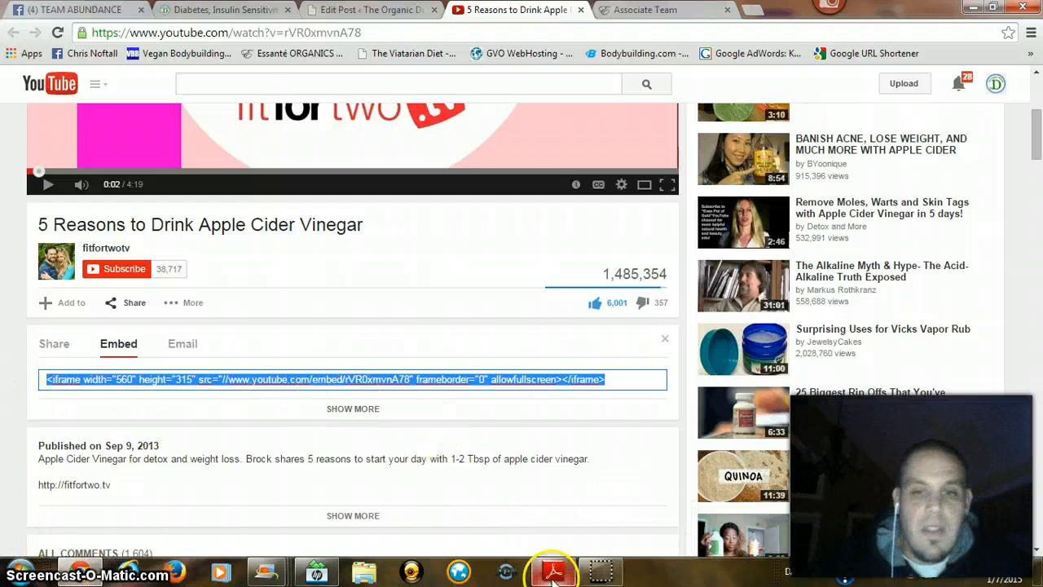
pyautogui.moveTo(598, 568)
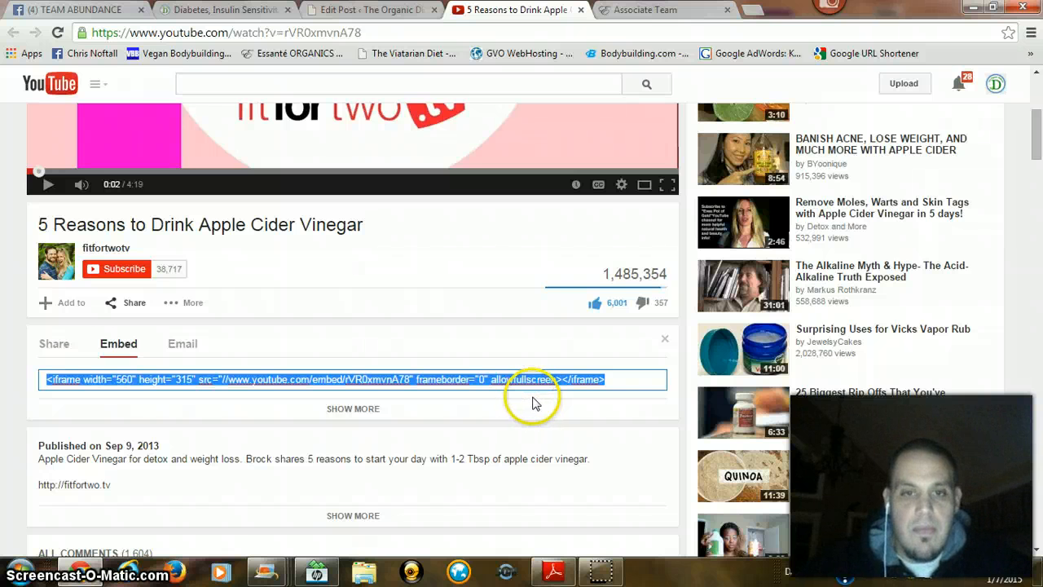
# Step: Return to the post being edited and show its content as HTML text
pyautogui.click(358, 10)
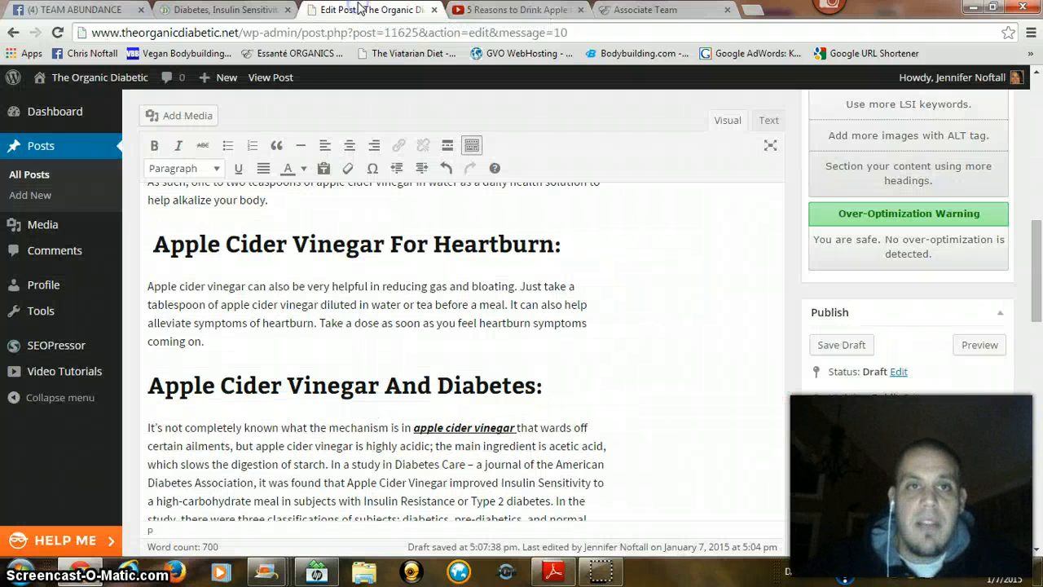
pyautogui.scroll(4, 577, 273)
pyautogui.scroll(5, 577, 273)
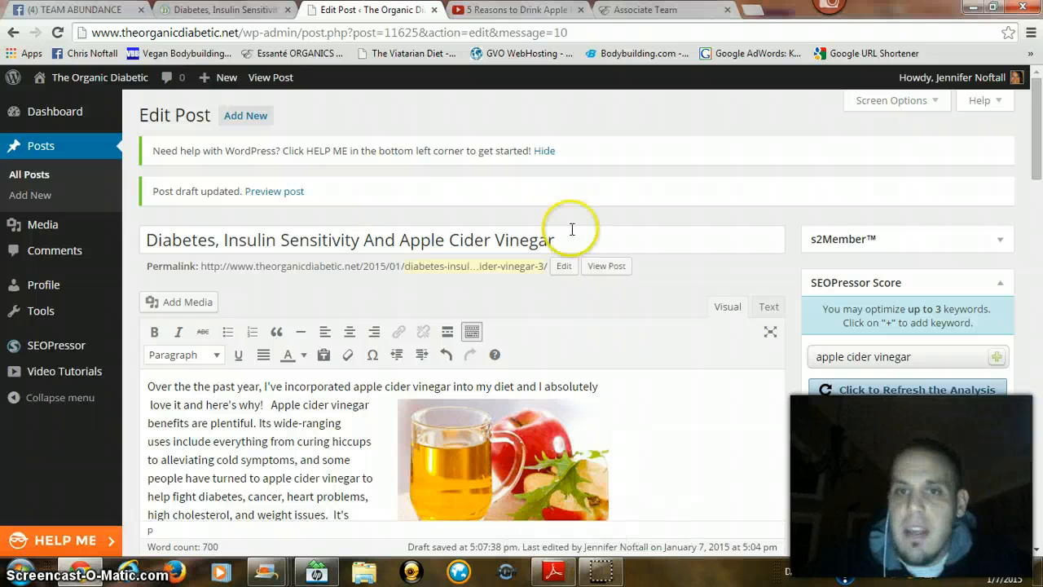
pyautogui.click(769, 306)
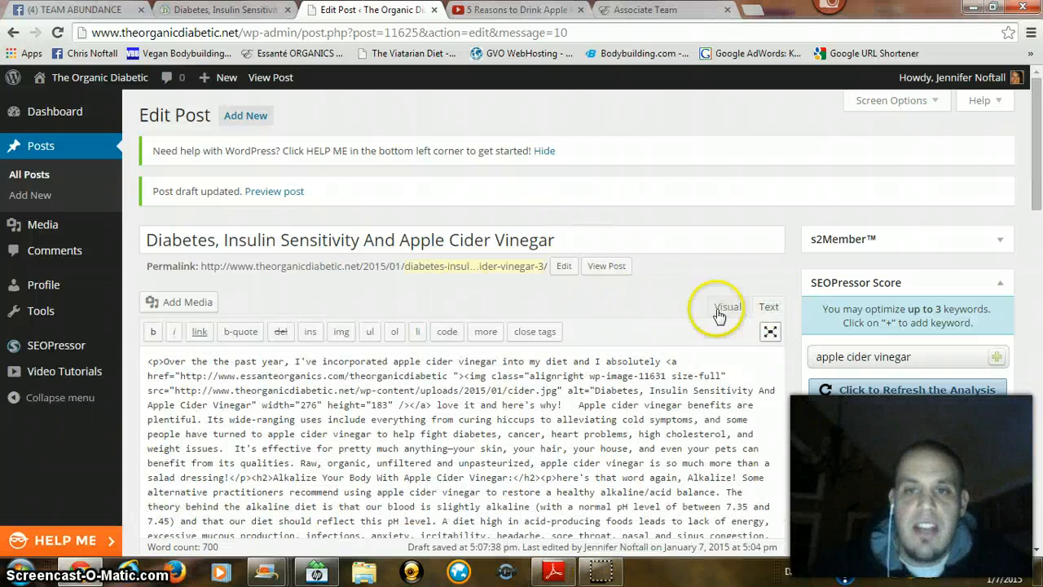
# Step: Recheck which paragraph the video follows in the published post, and go back to the post editor
pyautogui.click(224, 10)
pyautogui.scroll(10, 215, 318)
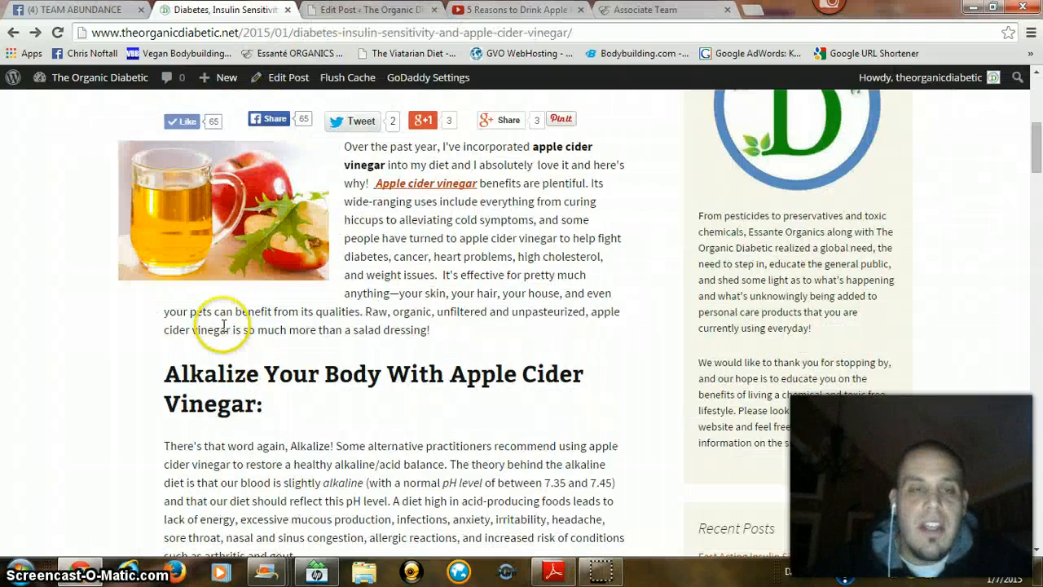
pyautogui.scroll(-10, 155, 298)
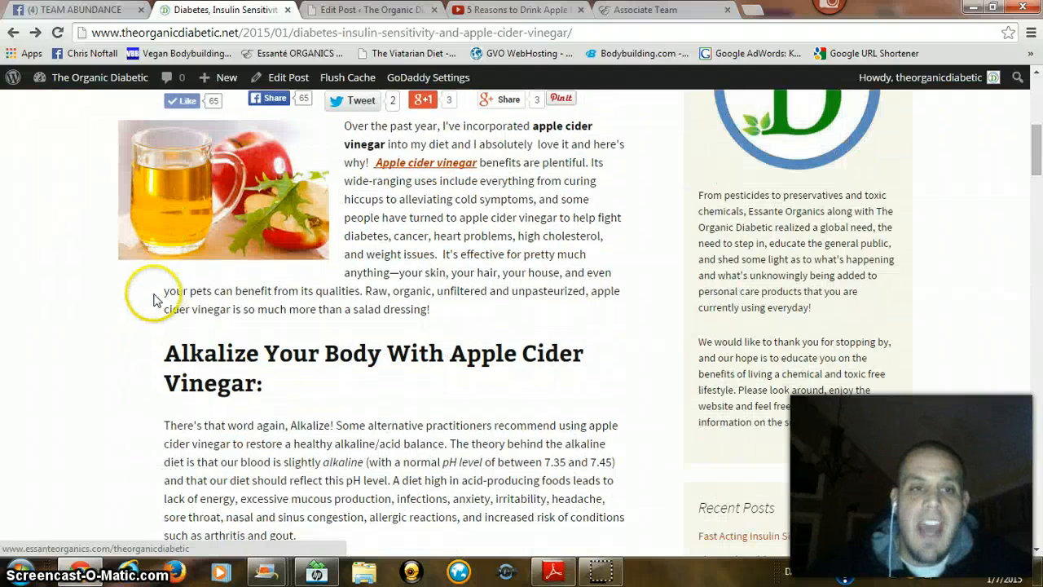
pyautogui.scroll(-1, 151, 291)
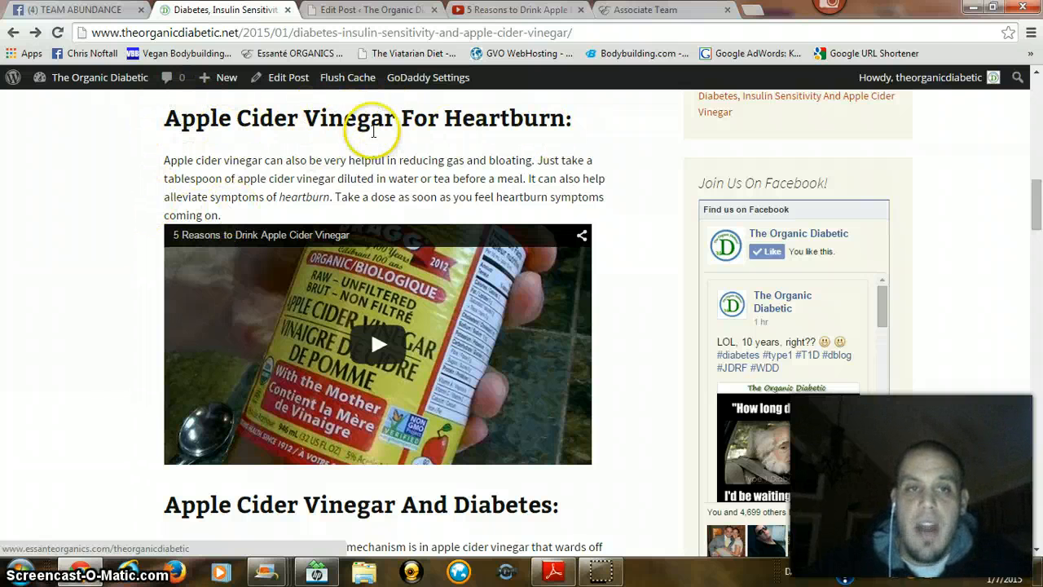
pyautogui.click(356, 9)
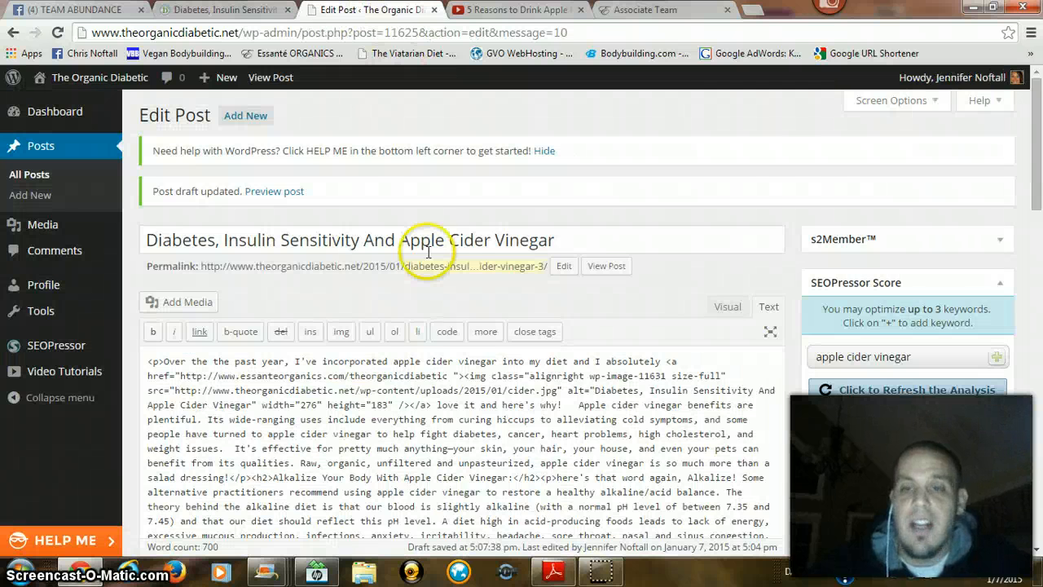
# Step: Compare the post's HTML source with its visual view
pyautogui.scroll(-2, 820, 192)
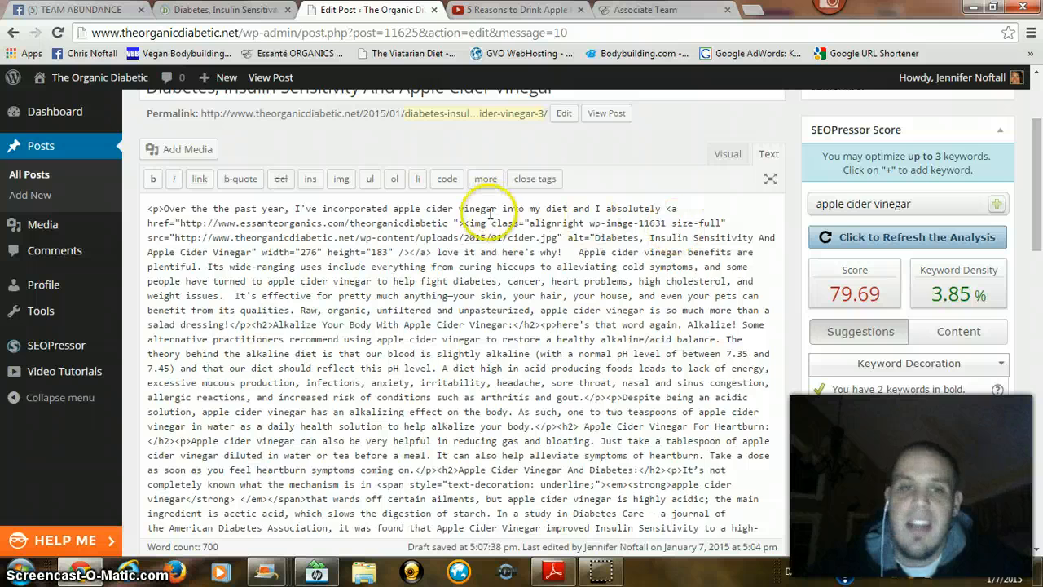
pyautogui.scroll(1, 492, 216)
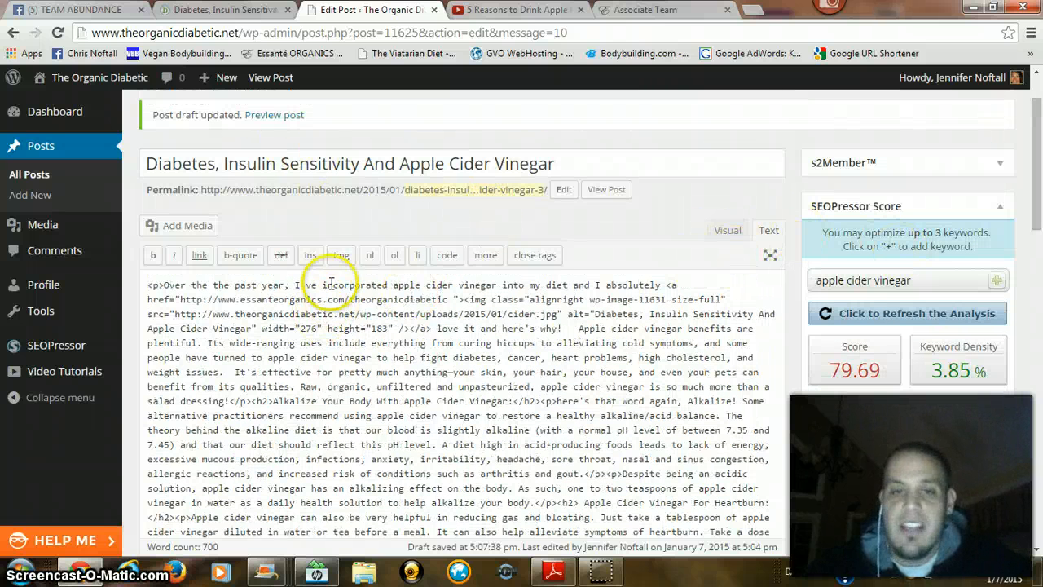
pyautogui.click(728, 231)
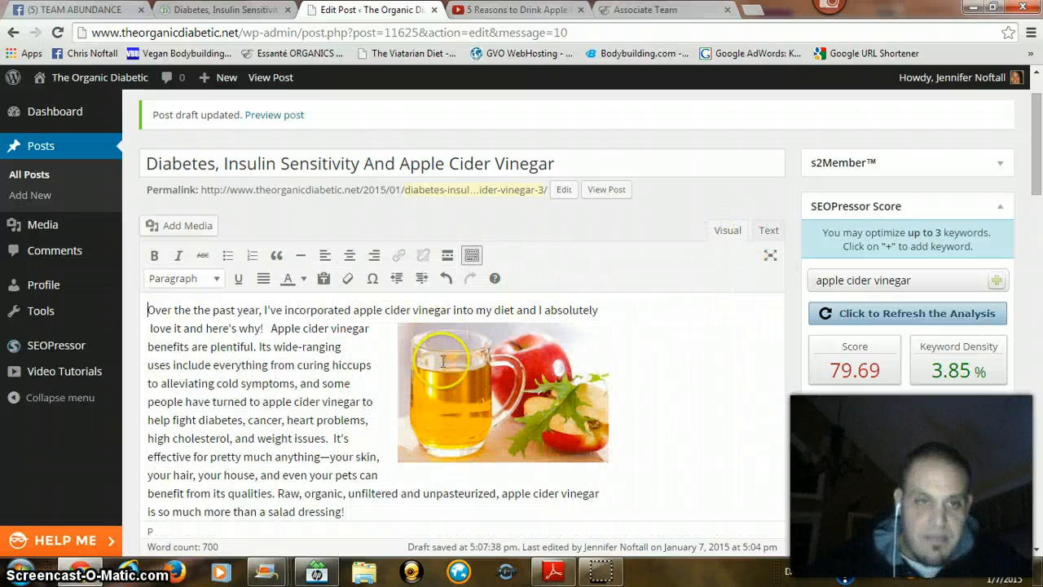
pyautogui.click(768, 230)
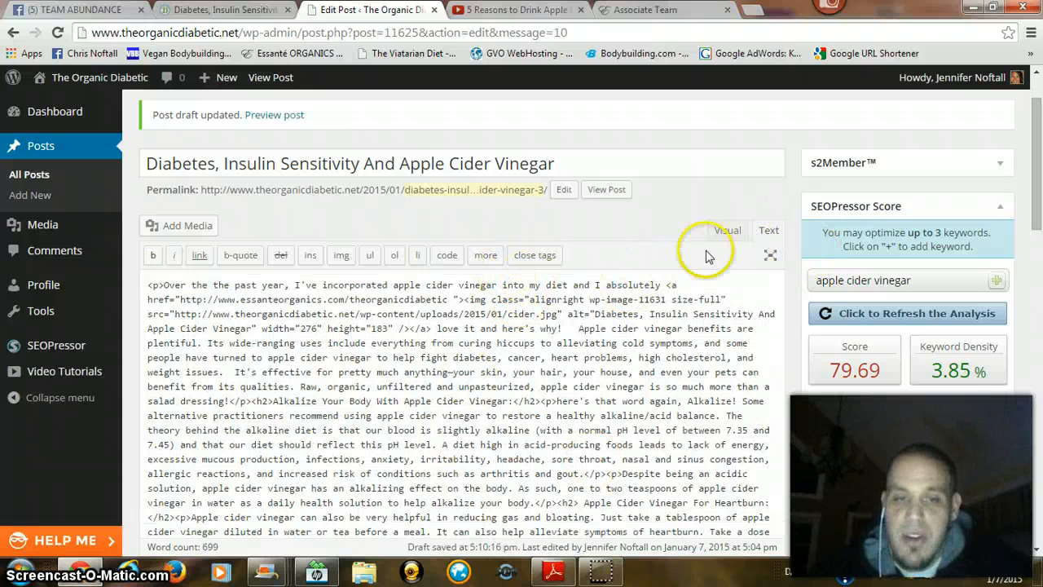
pyautogui.click(728, 231)
# Step: Find the end of the heartburn paragraph in the post's HTML source by searching for "coming on", and place the cursor after it
pyautogui.scroll(-6, 399, 301)
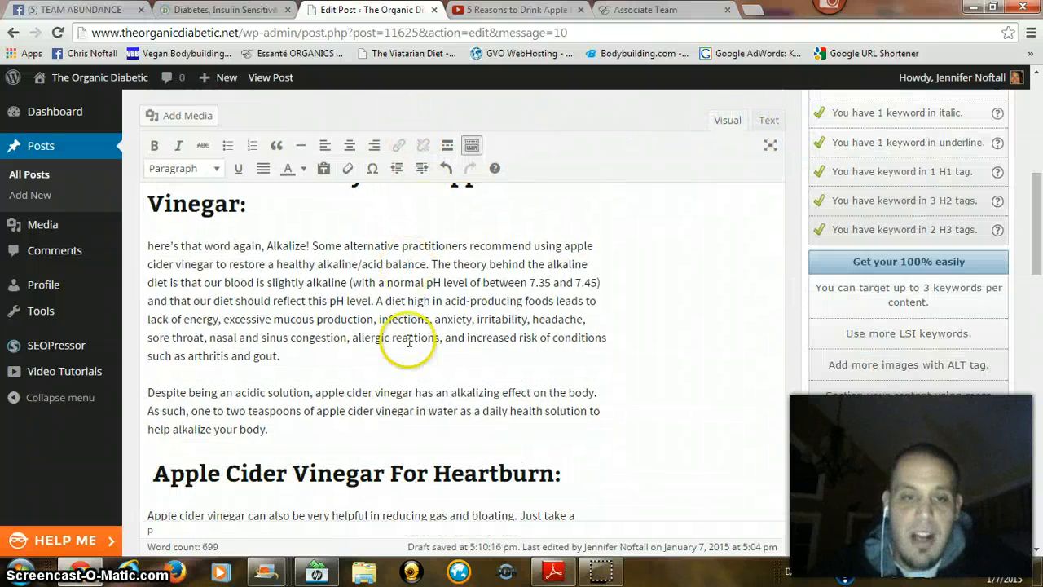
pyautogui.scroll(-1, 399, 310)
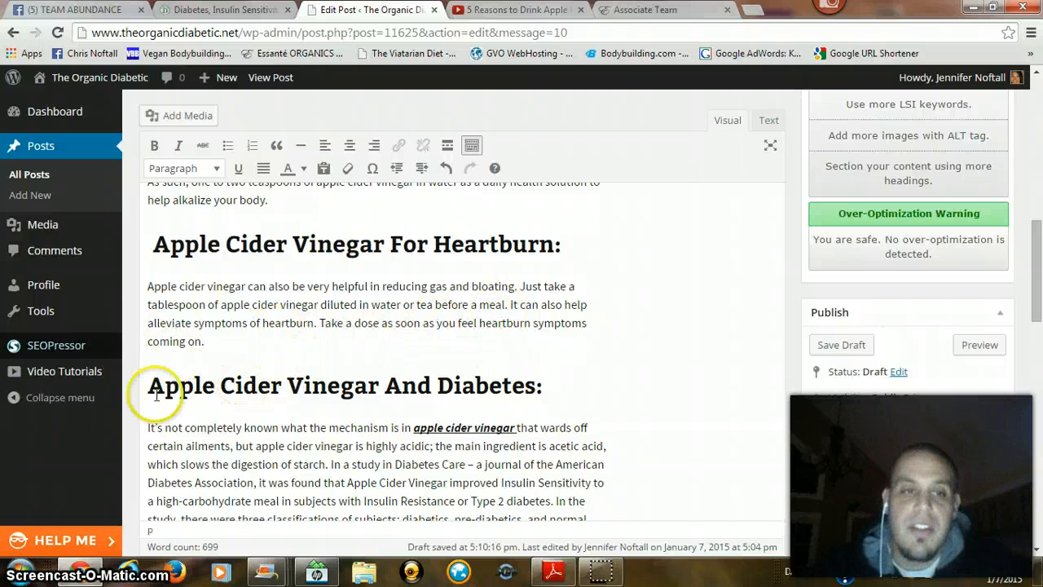
pyautogui.moveTo(205, 341); pyautogui.dragTo(120, 341)
pyautogui.scroll(1, 392, 353)
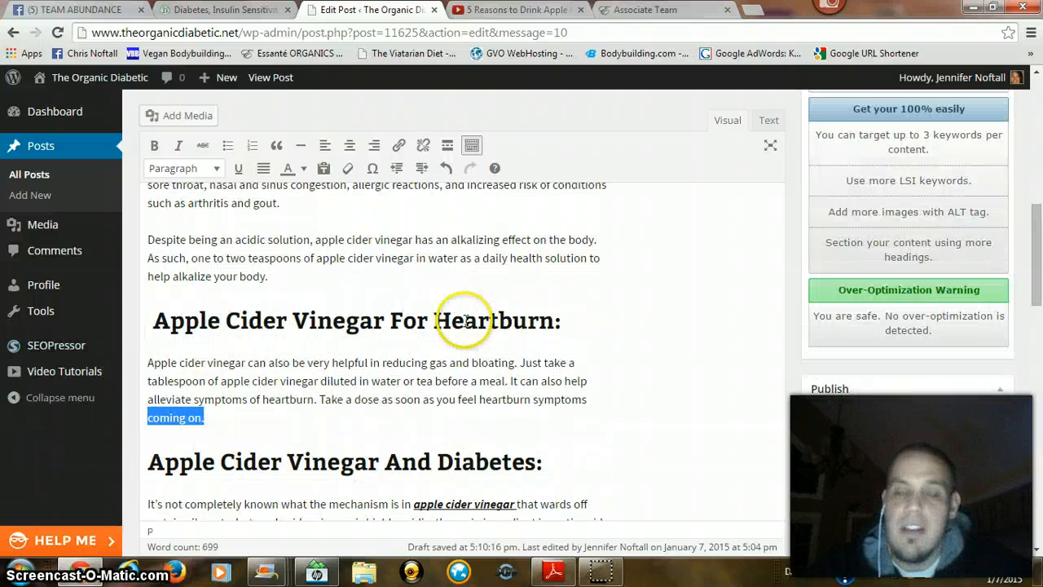
pyautogui.click(767, 120)
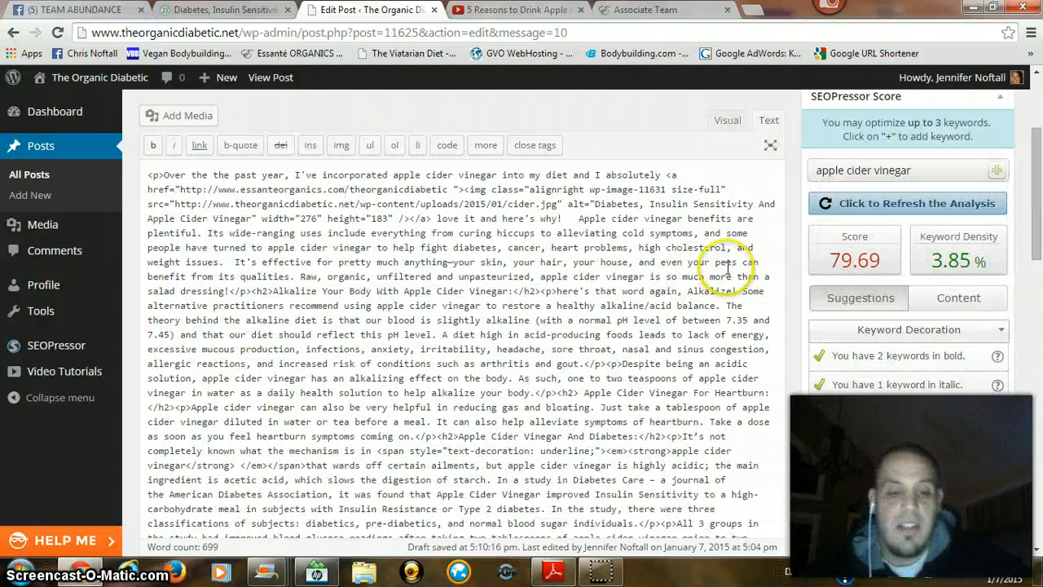
pyautogui.hotkey('ctrl', 'f')
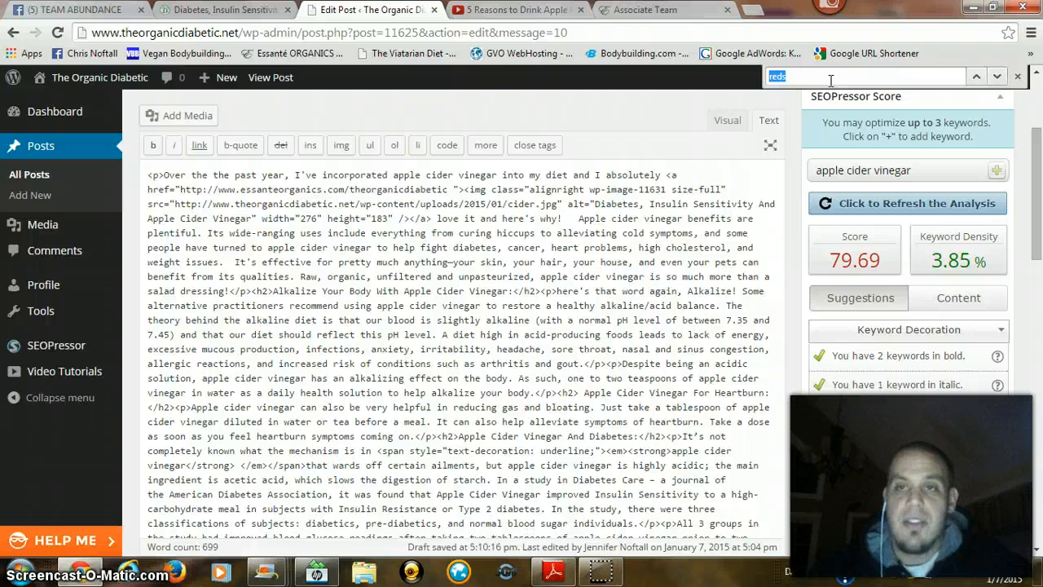
pyautogui.write('coming on')
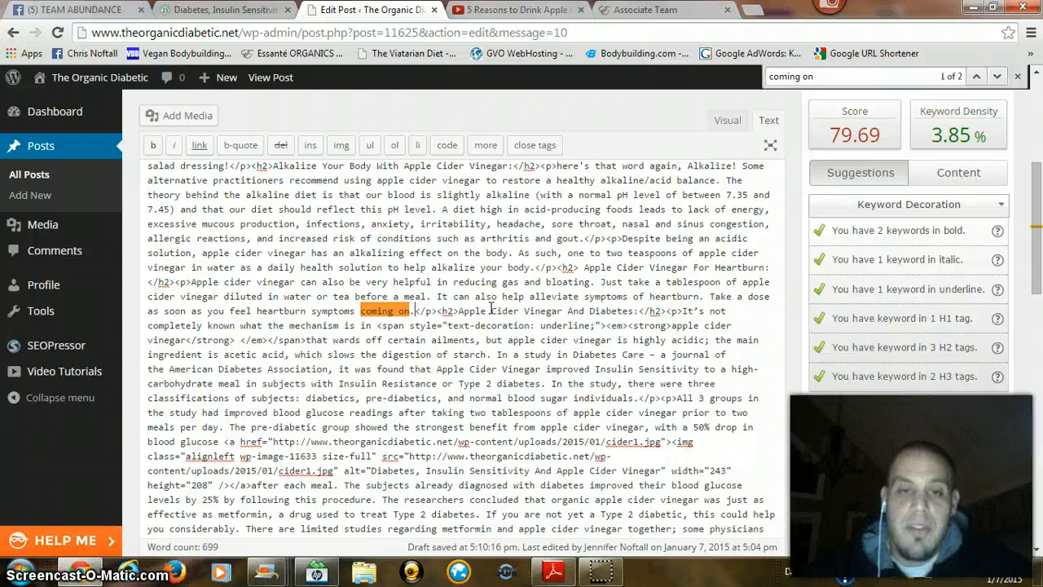
# Step: Paste the YouTube iframe embed code on a new line after "coming on." in the heartburn paragraph's HTML
pyautogui.click(534, 9)
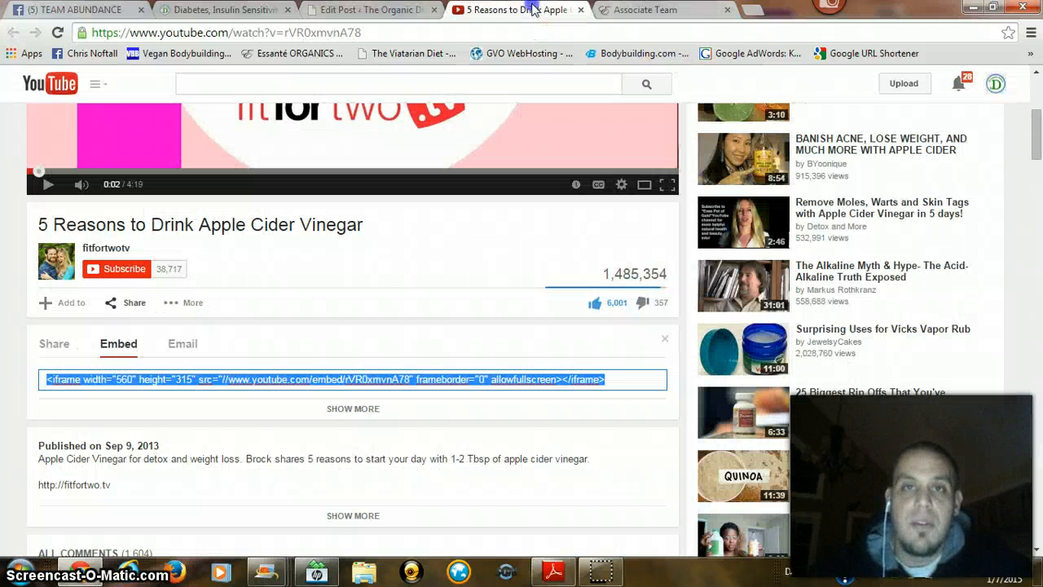
pyautogui.click(644, 10)
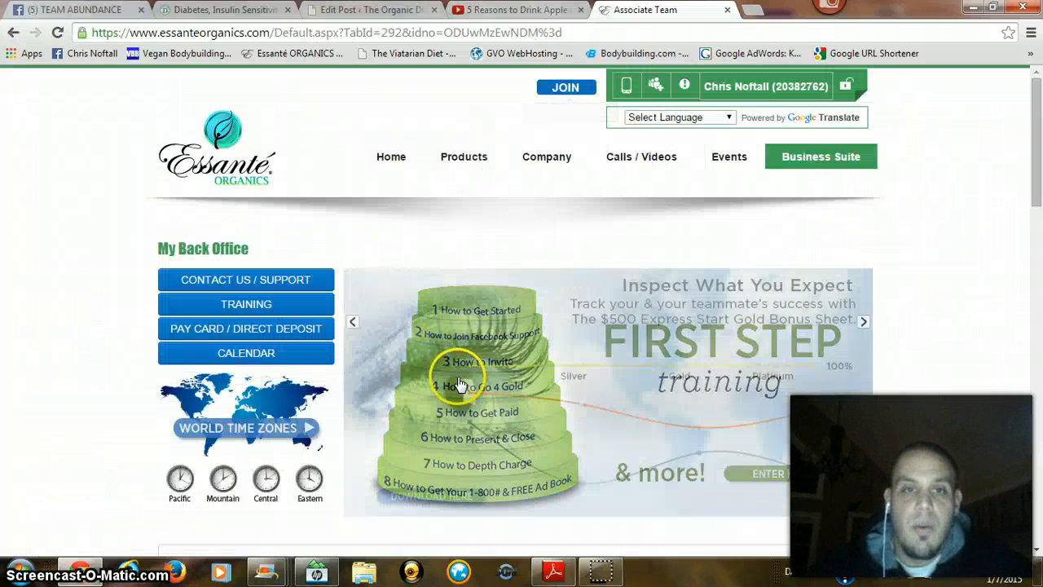
pyautogui.click(371, 10)
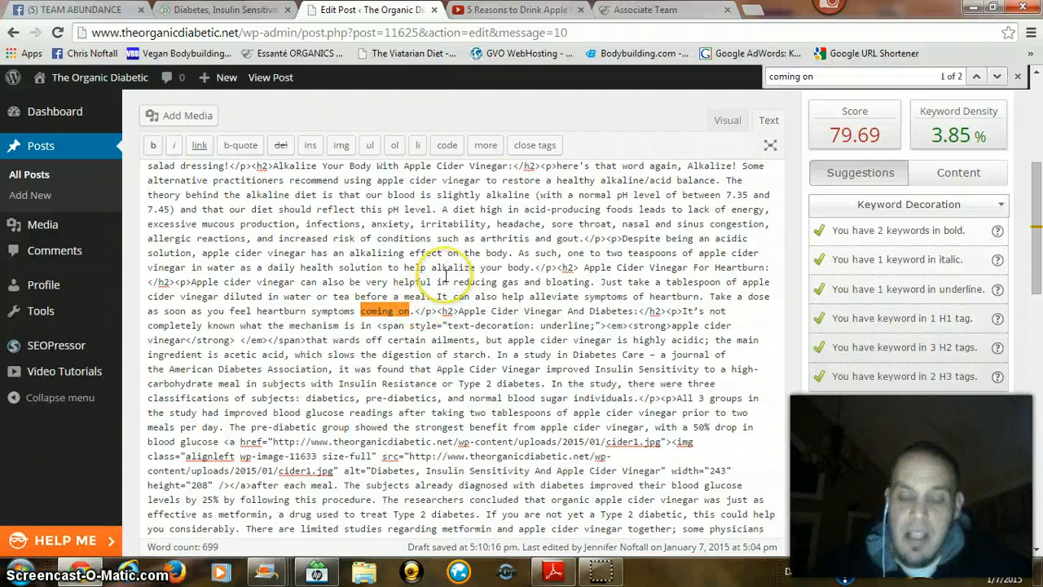
pyautogui.press('Return')
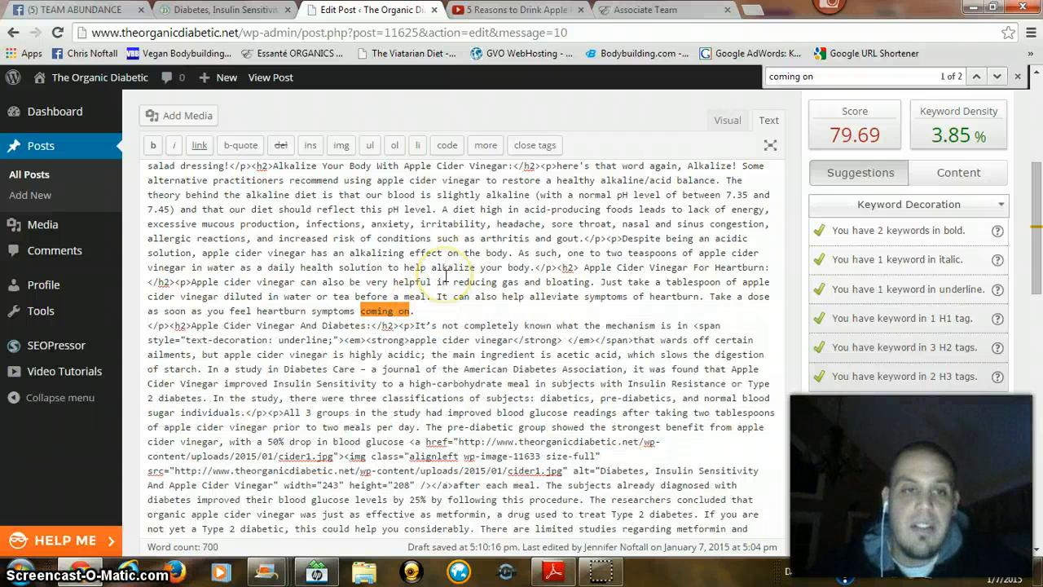
pyautogui.press('Return')
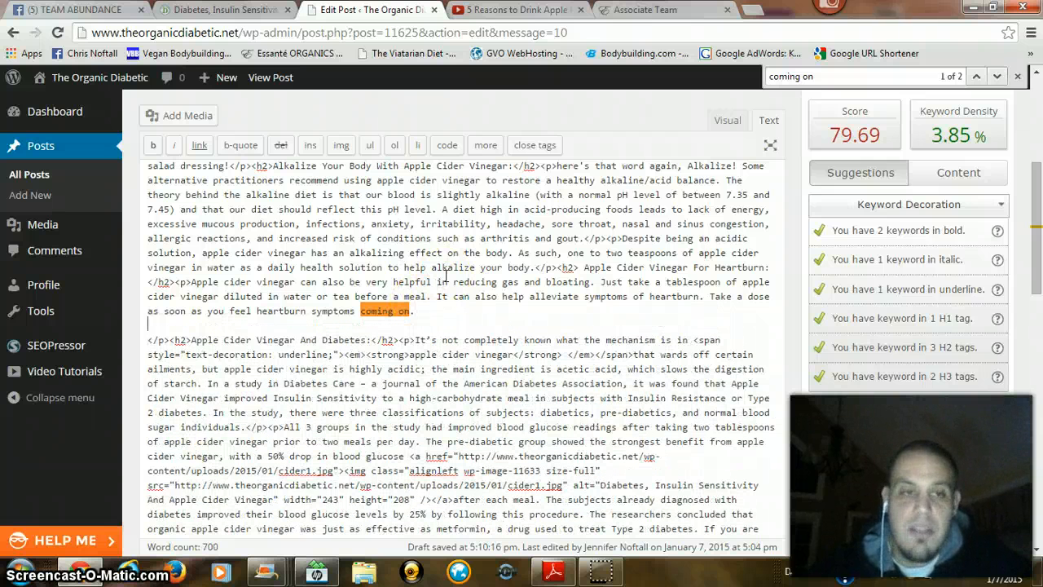
pyautogui.write('<iframe width="560" height="315" src="//www.youtube.com/embed/rVR0xmvnA78" frameborder="0" allowfullscreen></iframe>')
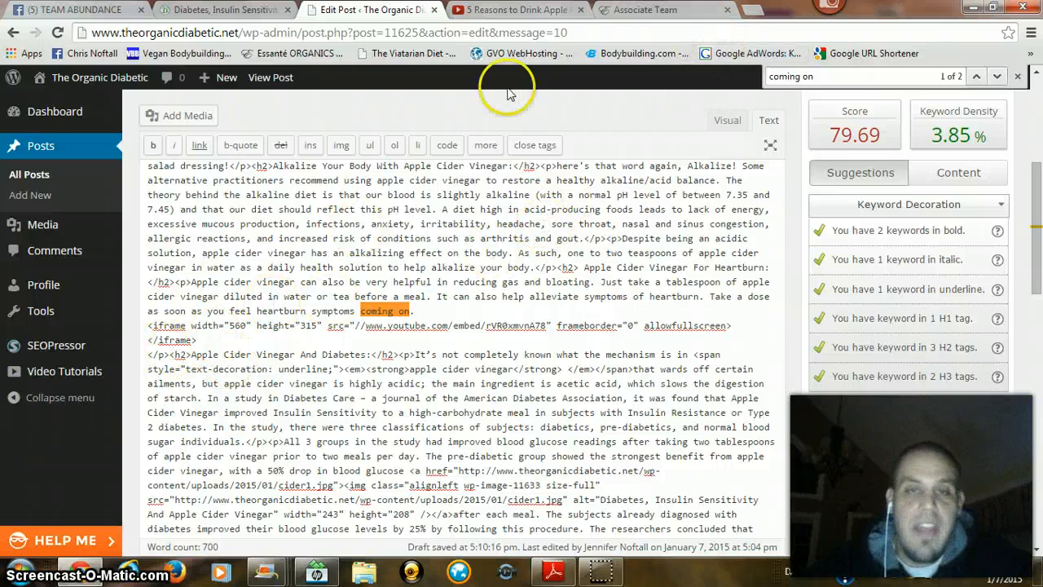
# Step: Insert a read-more tag directly after the video's iframe code
pyautogui.click(493, 148)
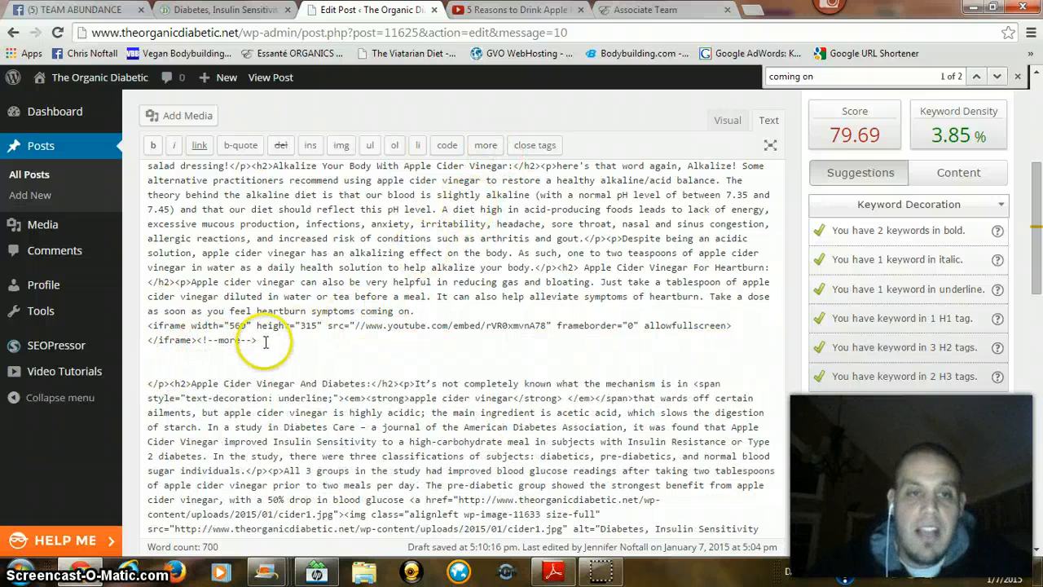
pyautogui.scroll(-3, 990, 302)
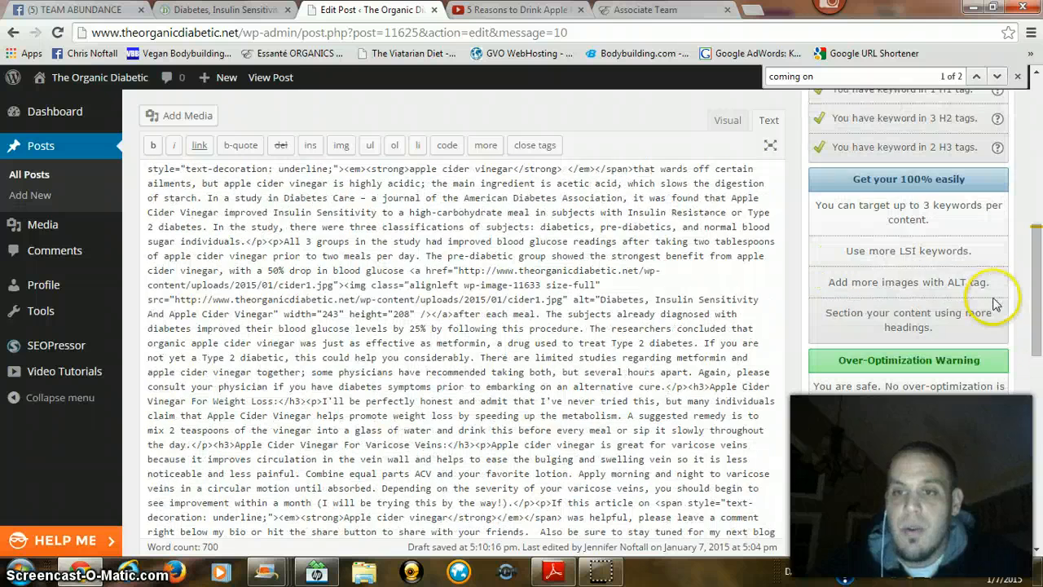
# Step: Save the draft and check the end of the heartburn section in both the HTML source and the visual view
pyautogui.click(855, 498)
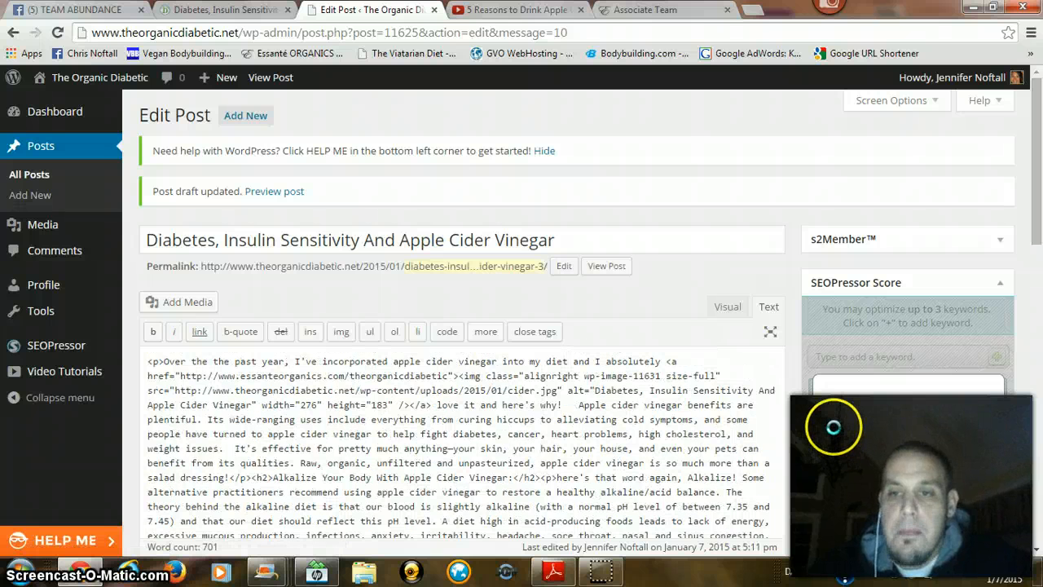
pyautogui.scroll(-2, 822, 423)
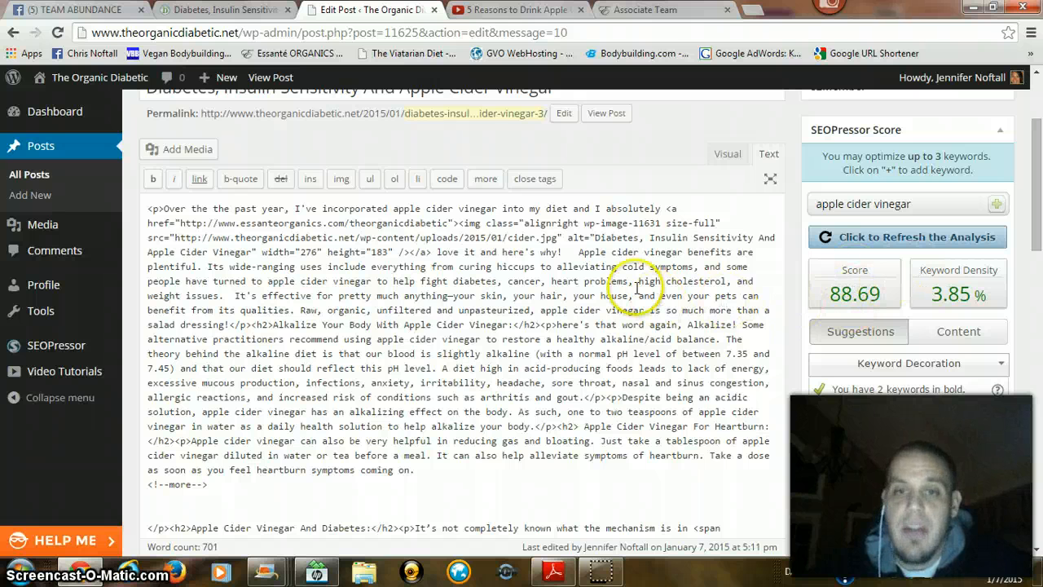
pyautogui.scroll(1, 640, 291)
pyautogui.click(725, 232)
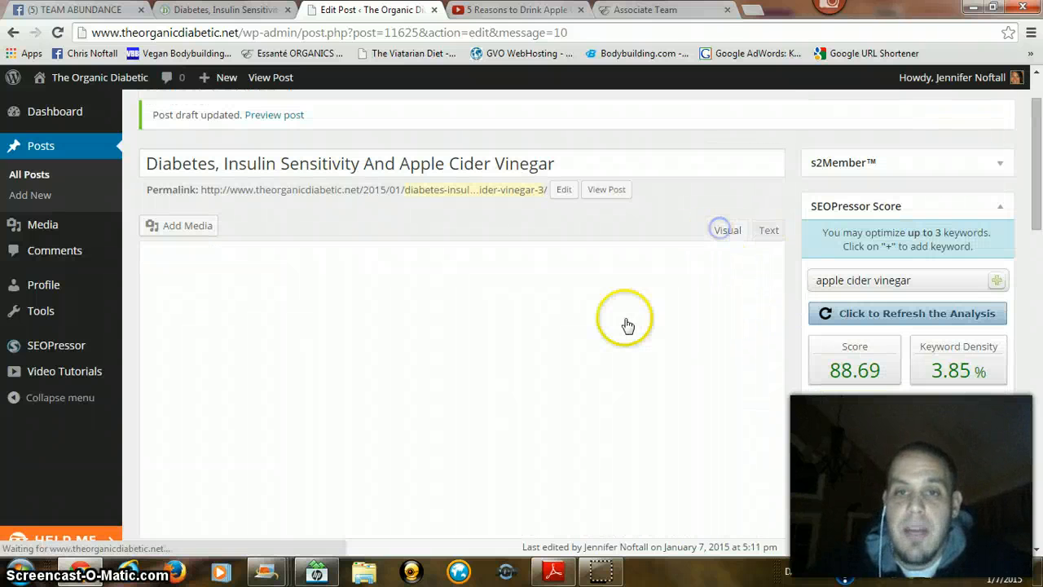
pyautogui.scroll(-15, 260, 342)
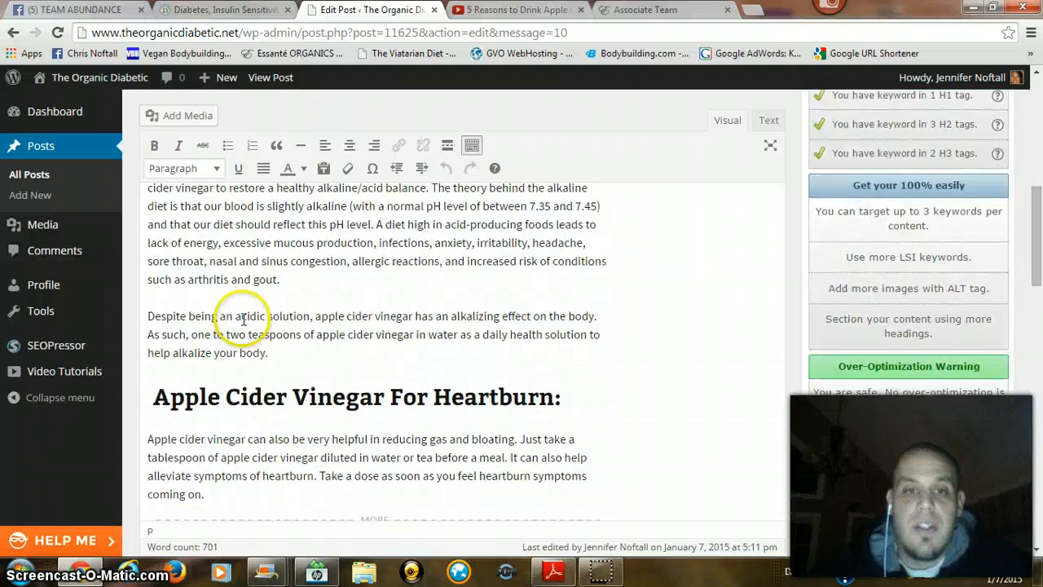
pyautogui.scroll(-3, 237, 309)
pyautogui.scroll(5, 237, 310)
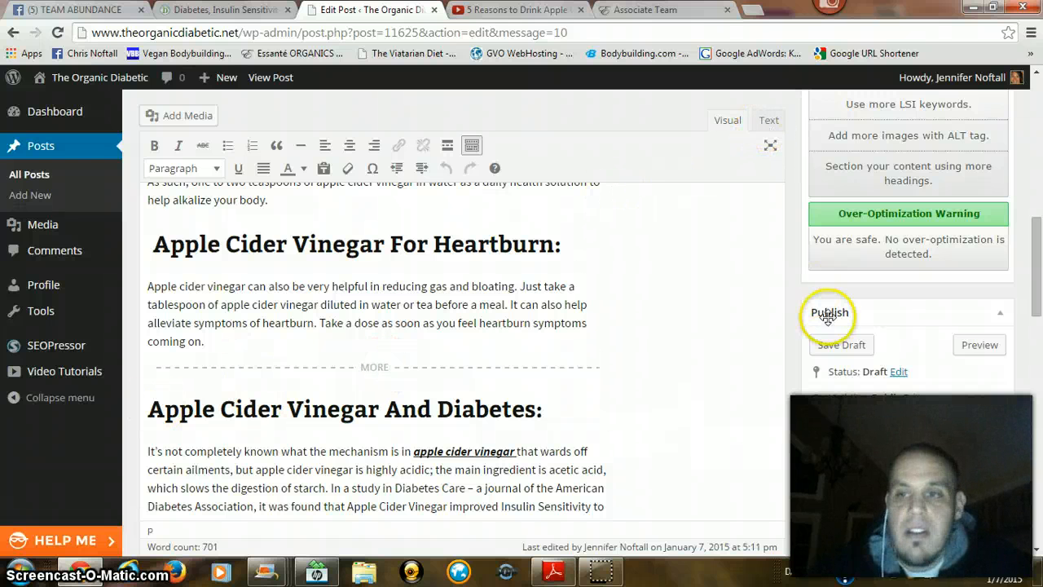
# Step: Save the draft again and preview the post to check its images, headings and the end of the heartburn section
pyautogui.click(831, 345)
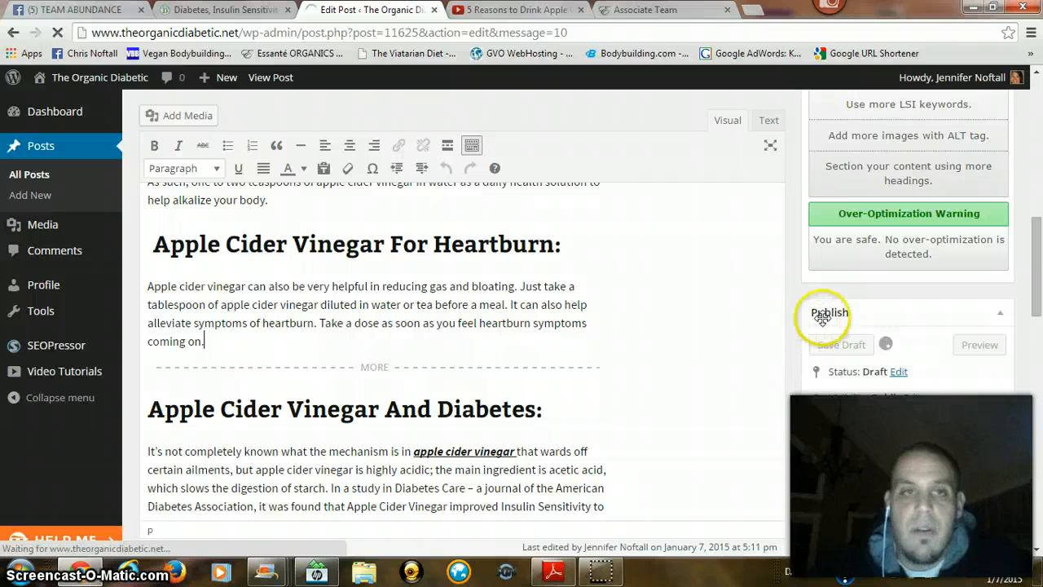
pyautogui.click(269, 78)
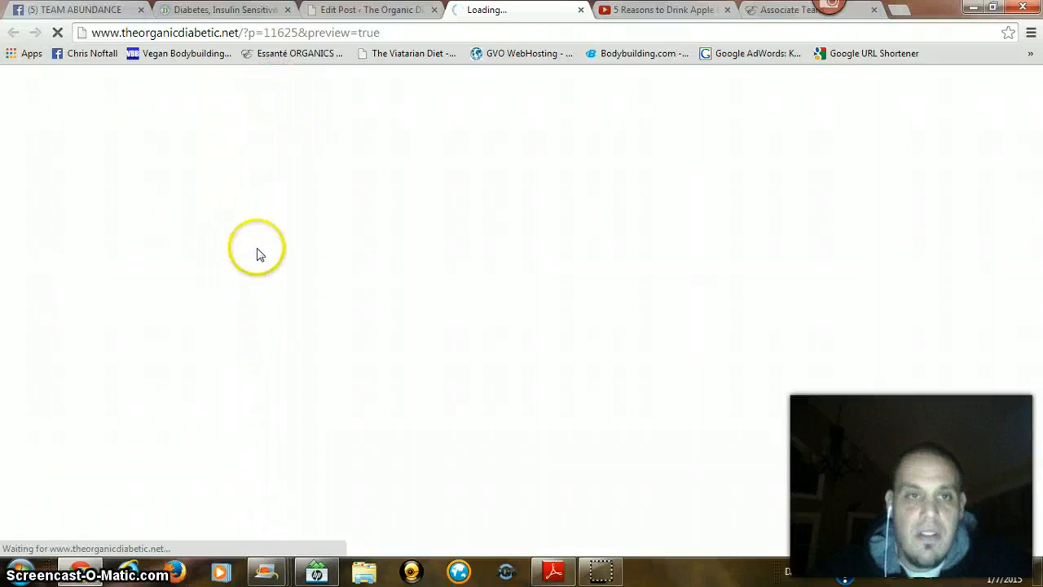
pyautogui.scroll(-8, 257, 248)
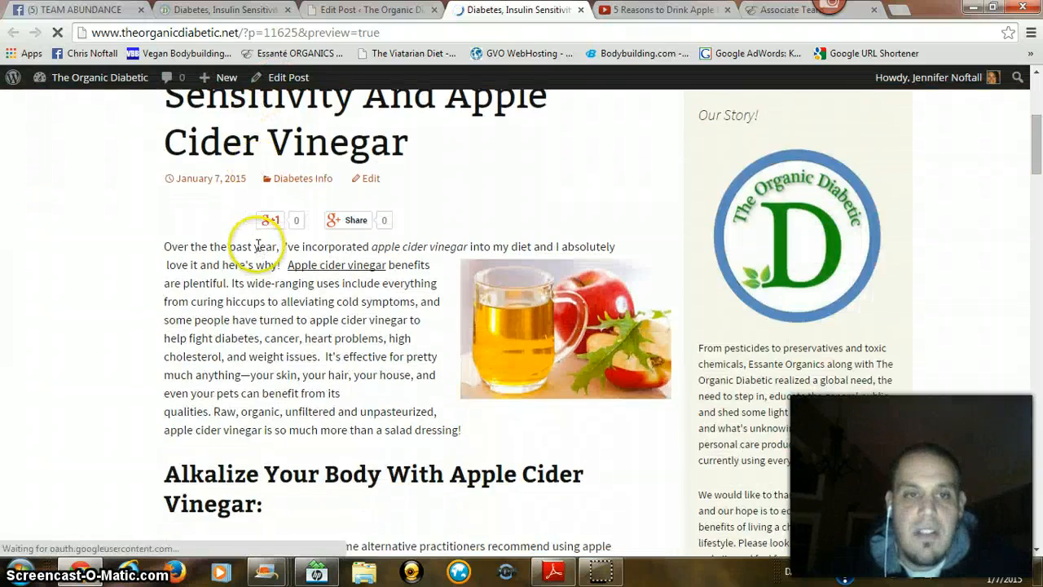
pyautogui.scroll(-9, 257, 248)
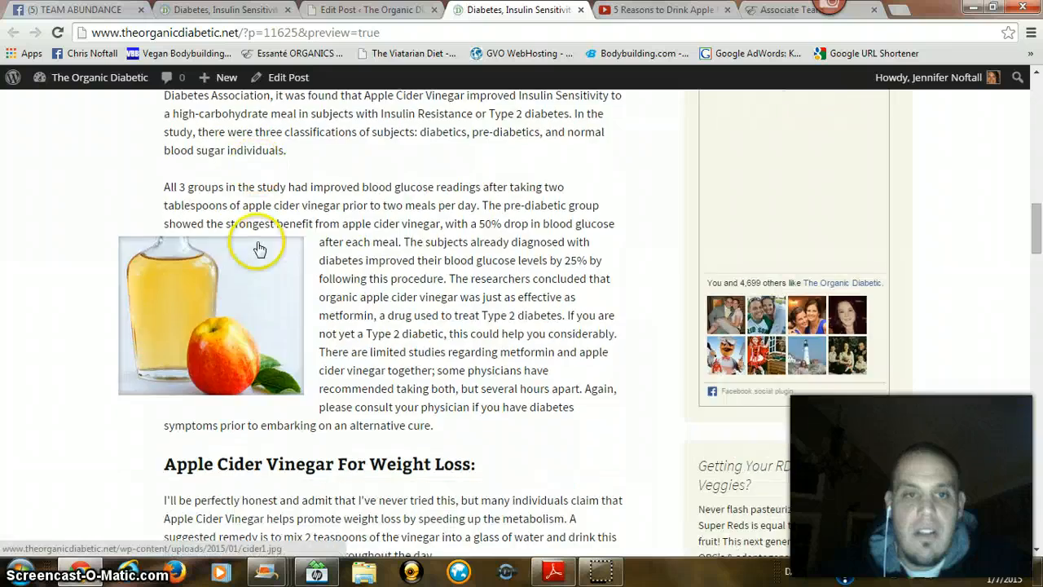
pyautogui.scroll(-3, 261, 237)
pyautogui.scroll(12, 261, 245)
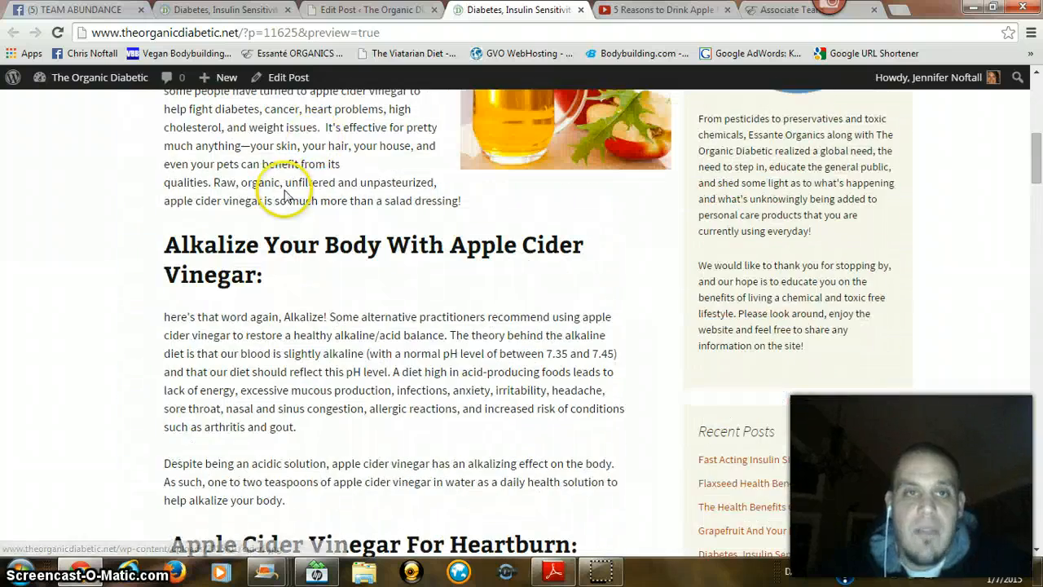
# Step: Reopen the post for editing and paste the YouTube iframe code on a new line after "coming on." in the HTML source
pyautogui.click(287, 79)
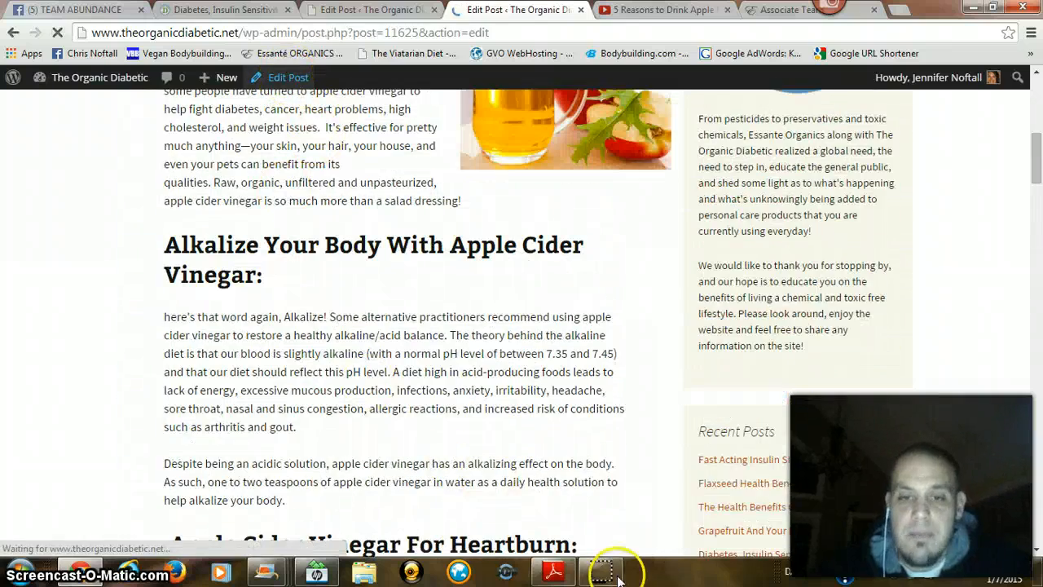
pyautogui.hotkey('ctrl', 'f')
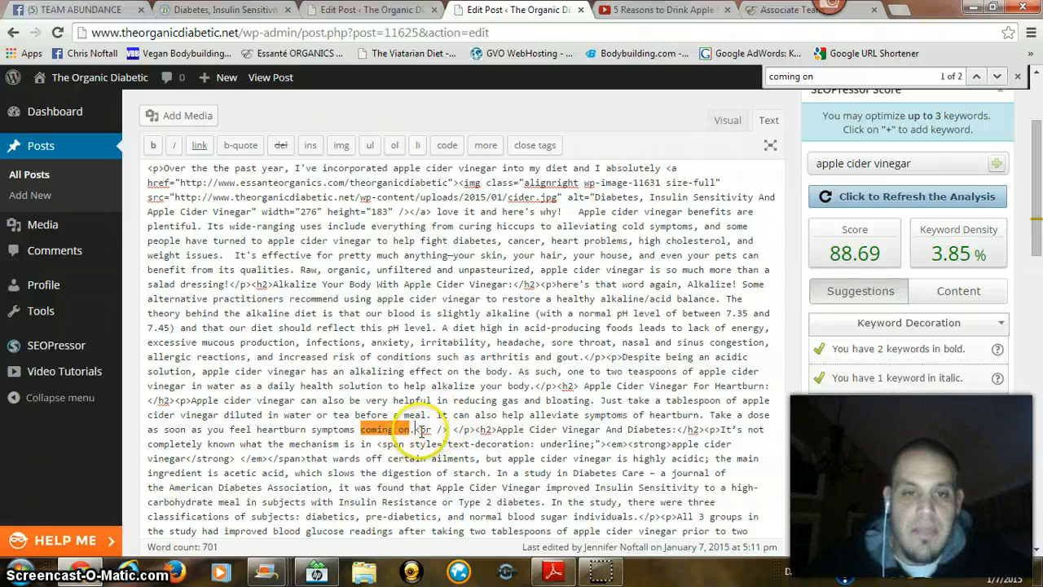
pyautogui.press('Return')
pyautogui.press('Return')
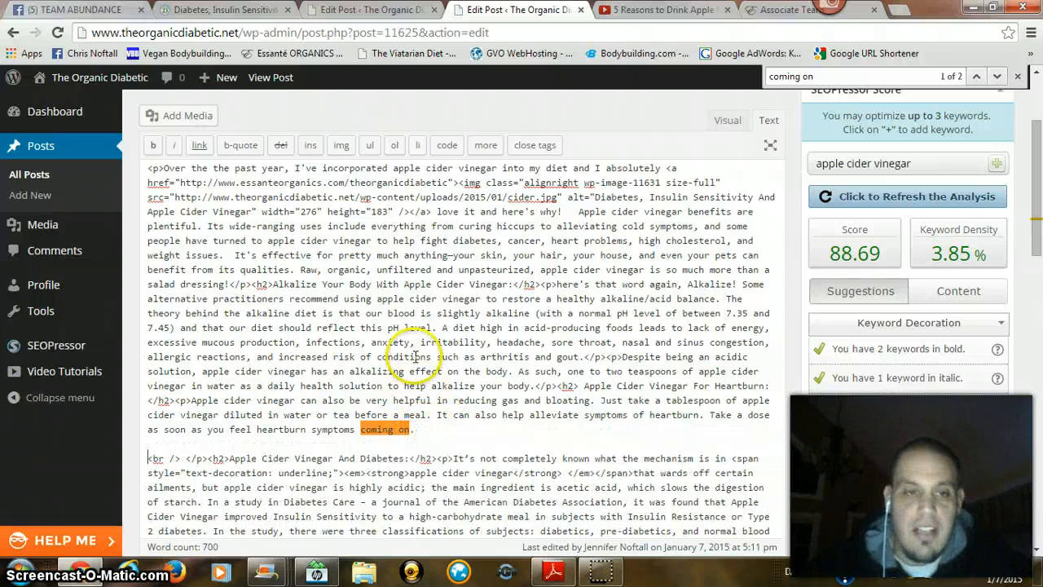
pyautogui.write('<iframe width="560" height="315" src="//www.youtube.com/embed/rVR0xmvnA78" frameborder="0" allowfullscreen></iframe>')
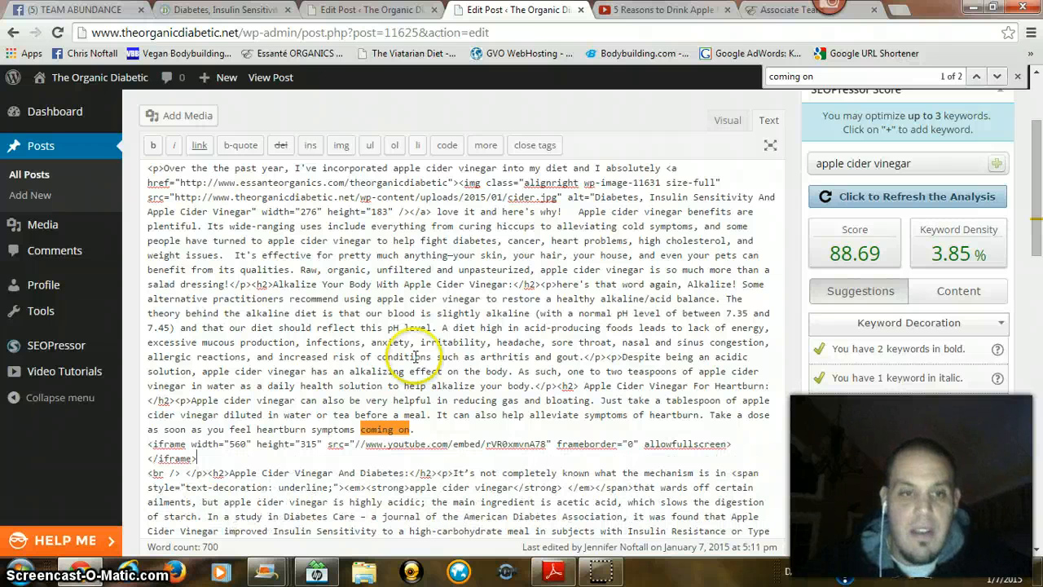
# Step: Insert a read-more tag directly after the video's iframe code, remove one blank line below it and save the draft
pyautogui.click(493, 151)
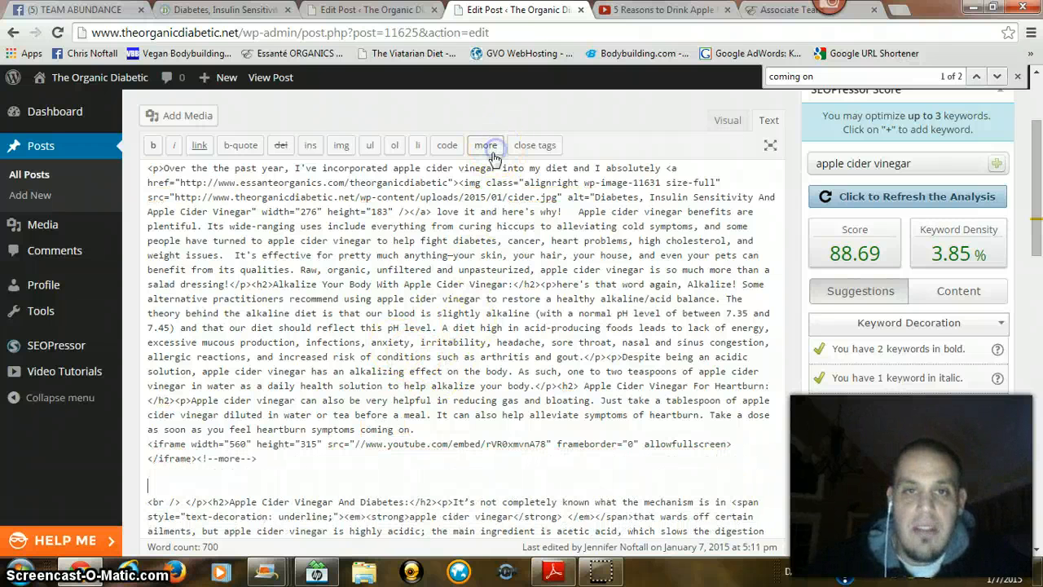
pyautogui.press('BackSpace')
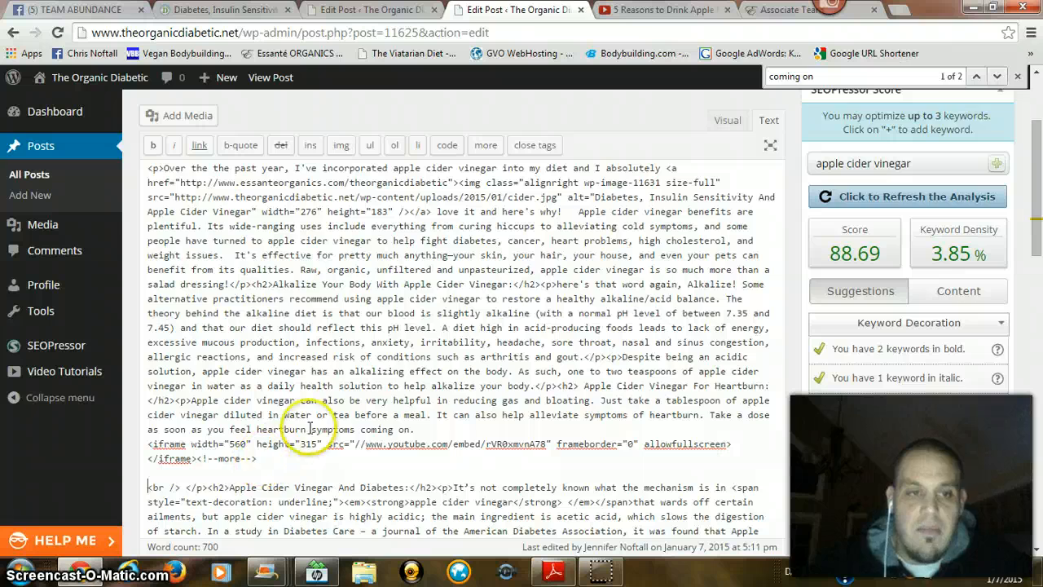
pyautogui.scroll(-4, 871, 394)
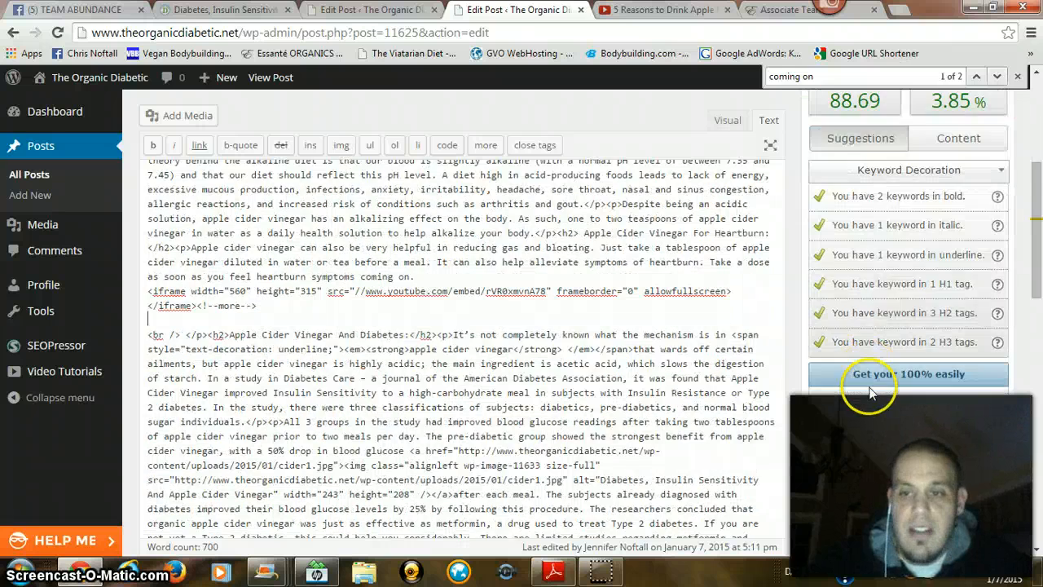
pyautogui.click(852, 540)
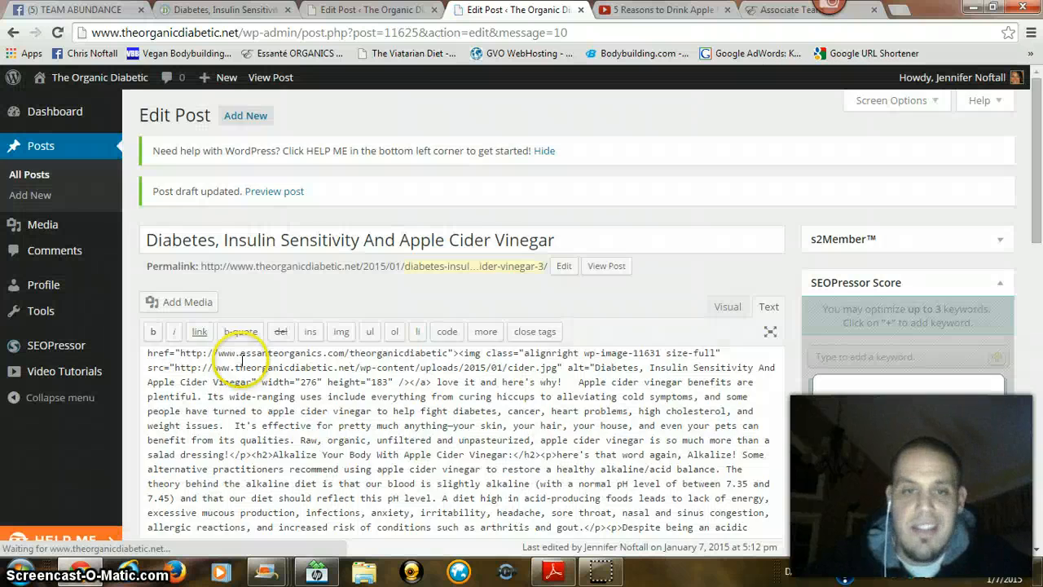
# Step: Delete the read-more tag below the heartburn paragraph in the post's HTML source
pyautogui.scroll(-2, 737, 391)
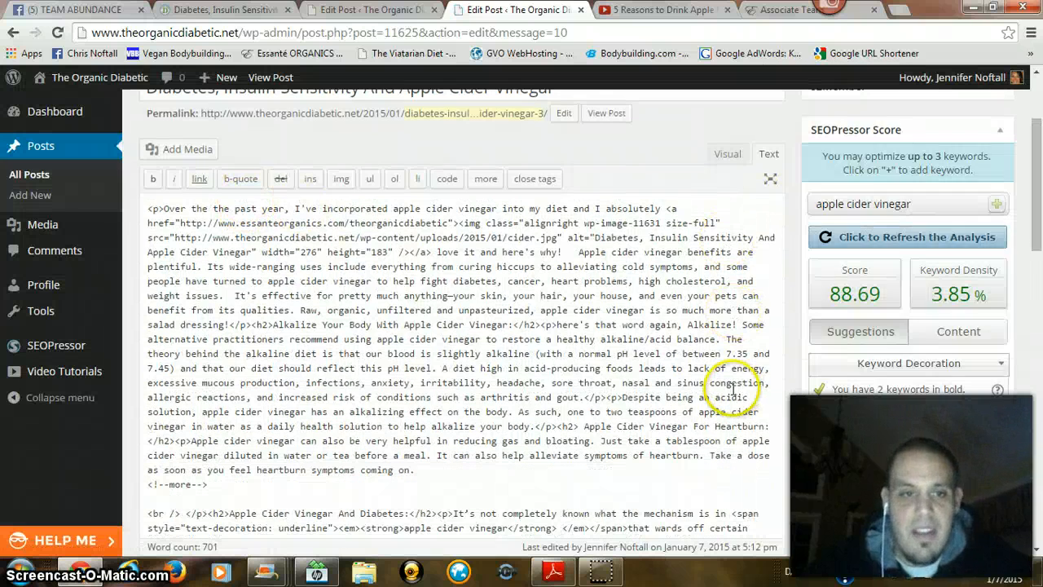
pyautogui.scroll(-3, 727, 392)
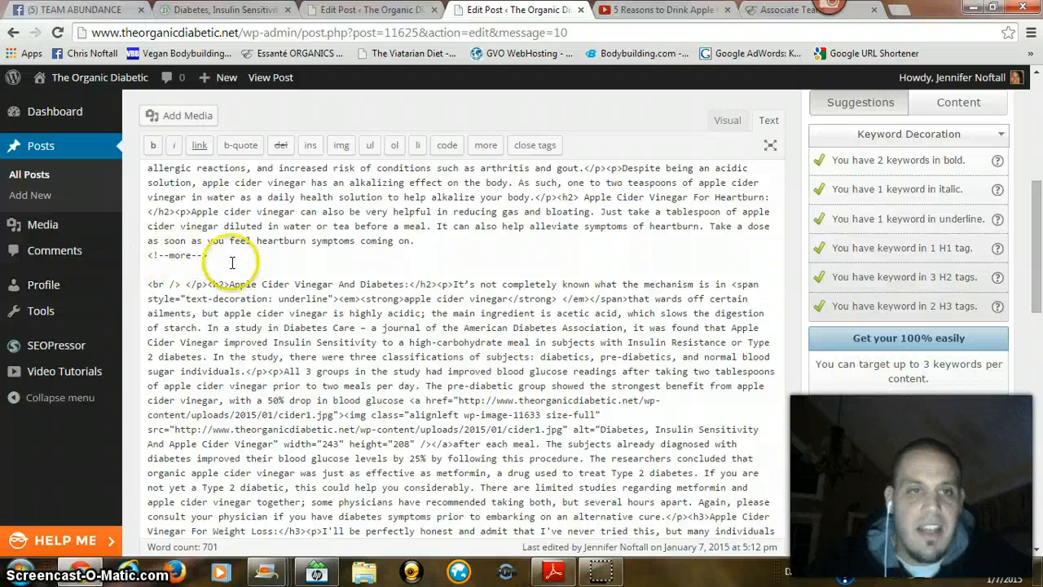
pyautogui.moveTo(231, 269); pyautogui.dragTo(87, 264)
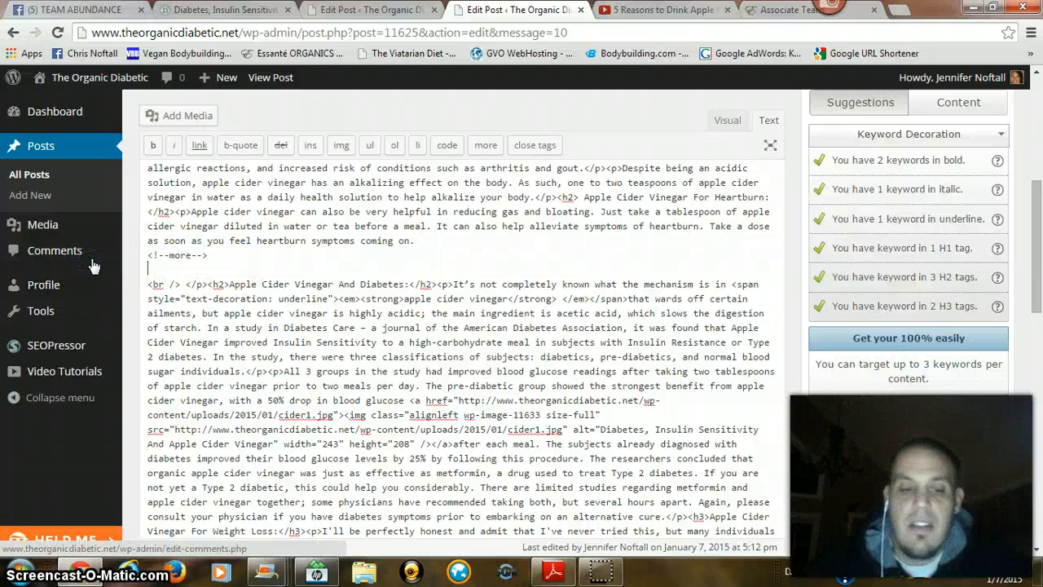
pyautogui.hotkey('shift', 'Up')
pyautogui.press('BackSpace')
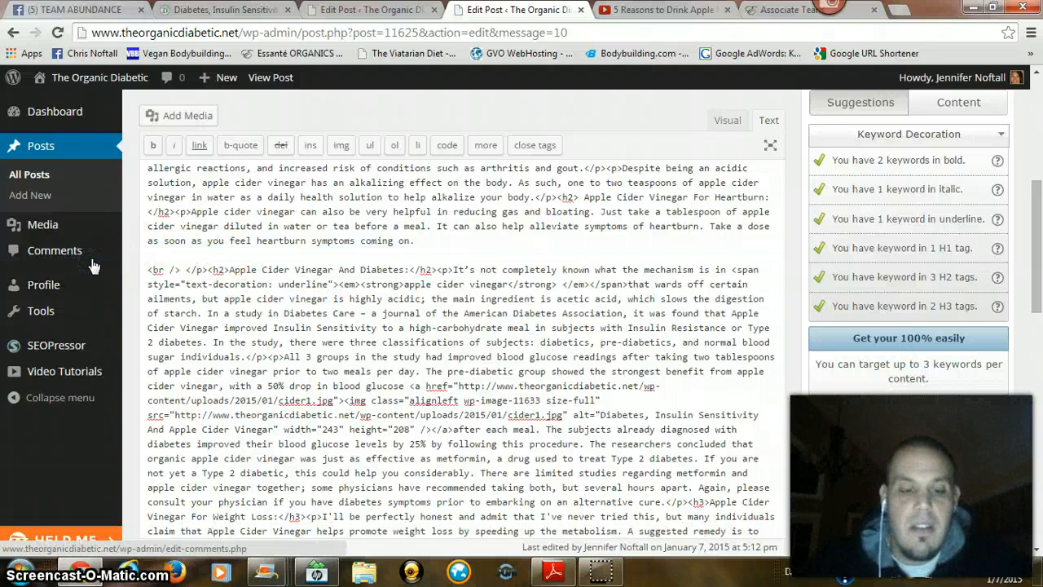
# Step: Try to embed the YouTube video without a read-more tag by pasting its iframe code below the heartburn paragraph and saving the draft
pyautogui.write('<iframe width="560" height="315" src="//www.youtube.com/embed/rVR0xmvnA78" frameborder="0" allowfullscreen></iframe>')
pyautogui.press('Return')
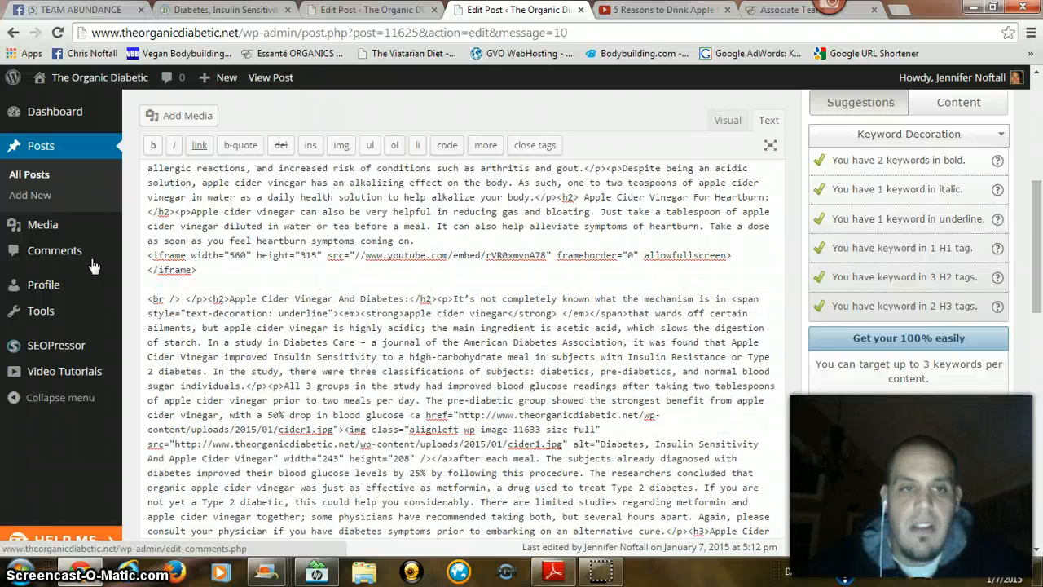
pyautogui.scroll(-3, 872, 469)
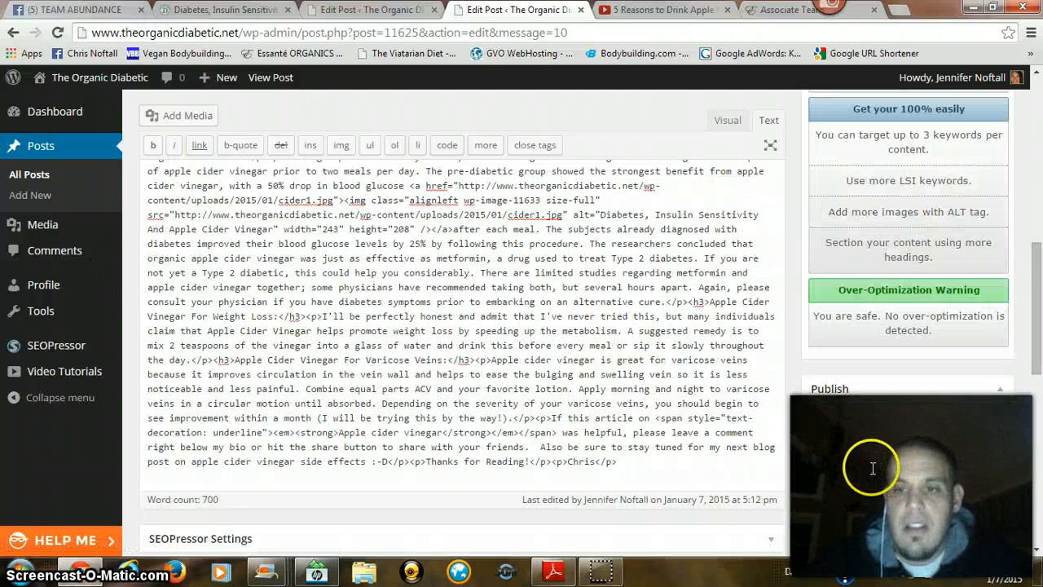
pyautogui.click(825, 431)
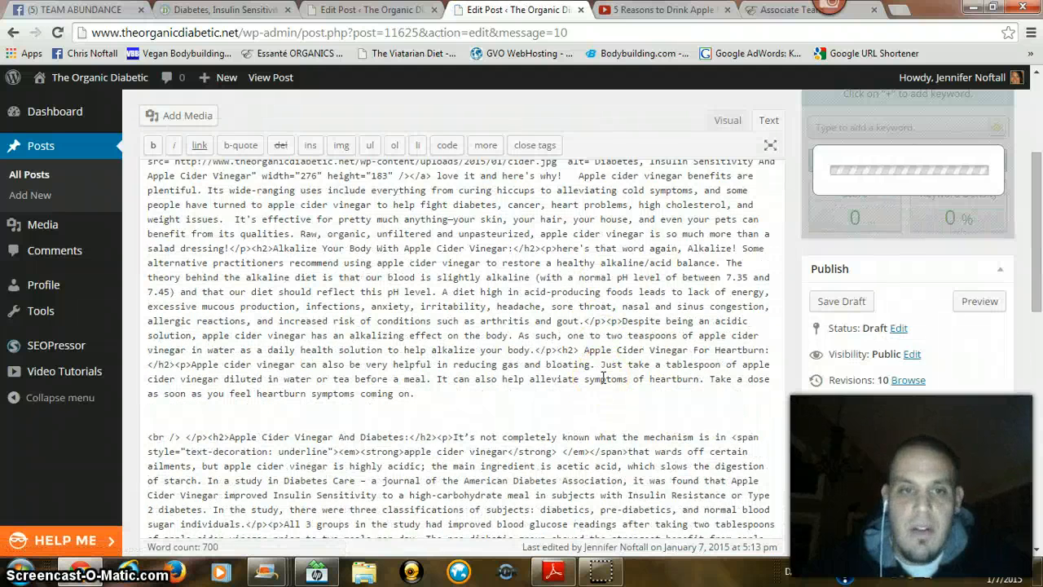
# Step: Check the saved HTML source for the video code and return the post to visual view
pyautogui.scroll(-1, 603, 377)
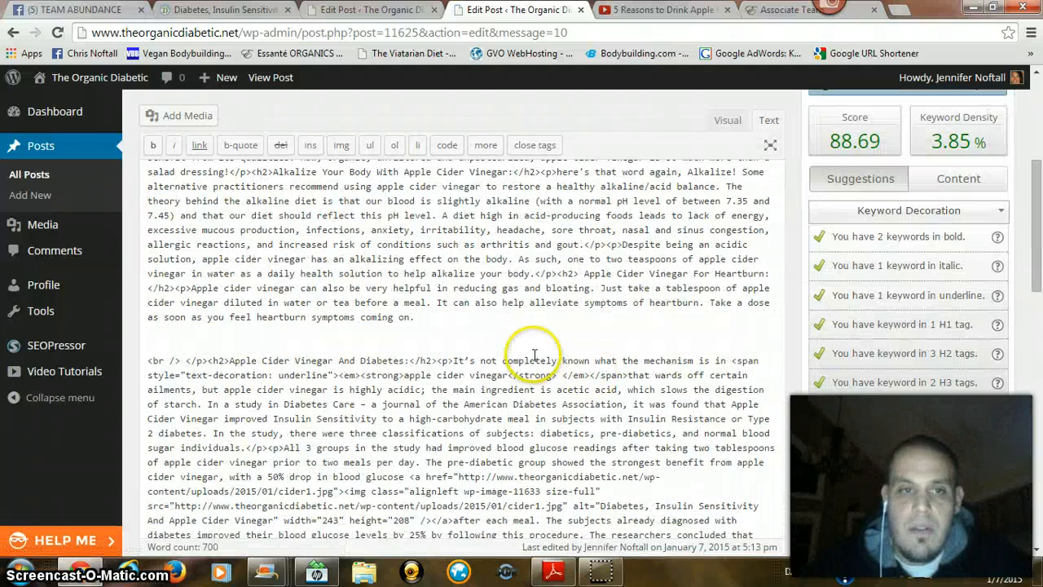
pyautogui.scroll(1, 375, 322)
pyautogui.scroll(1, 387, 355)
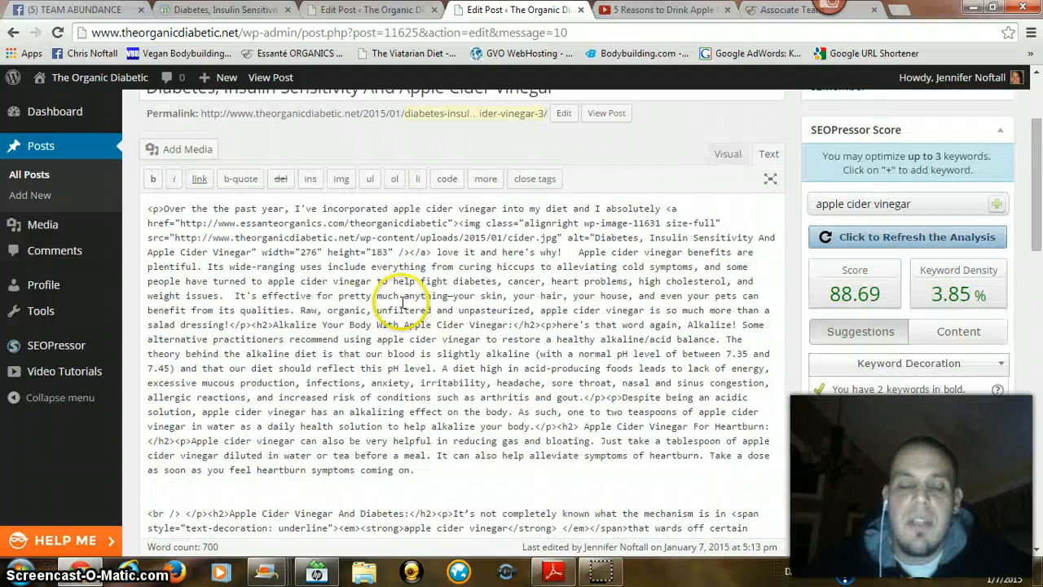
pyautogui.scroll(-1, 396, 306)
pyautogui.scroll(-1, 397, 306)
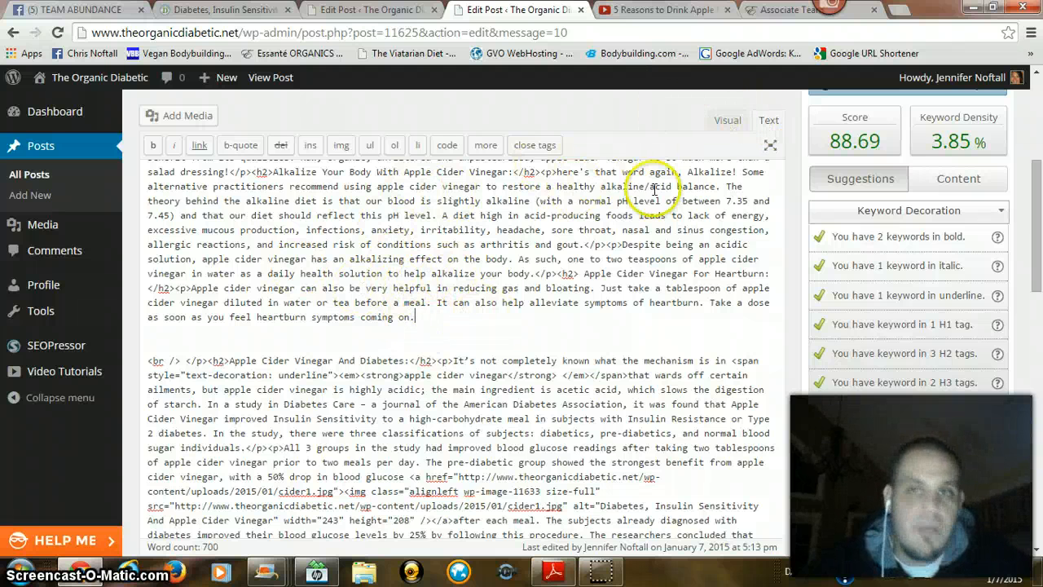
pyautogui.click(742, 122)
pyautogui.scroll(3, 399, 344)
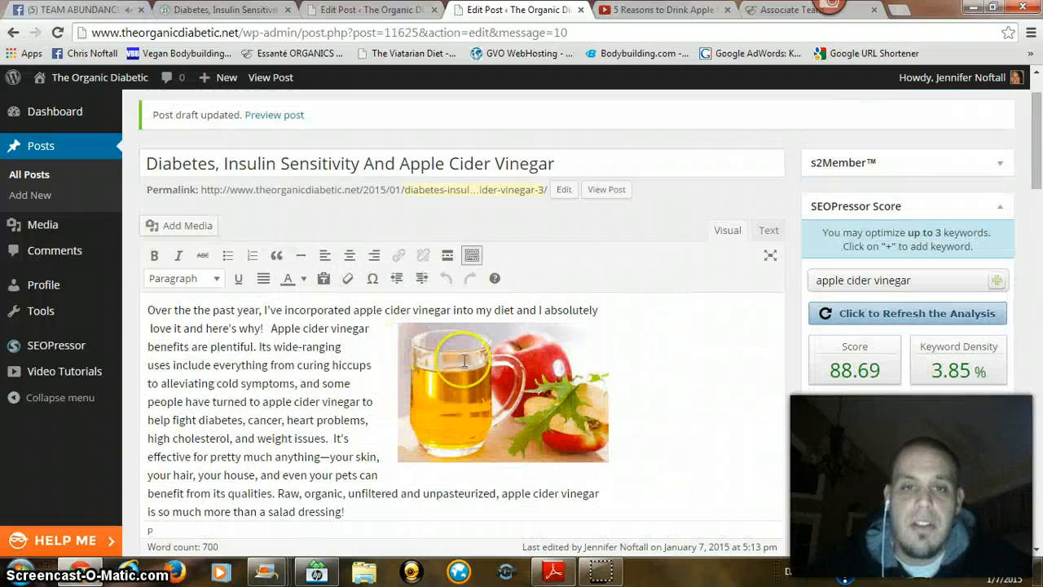
# Step: Review the alternative text and custom link URL in the details of the cider mug image, and close them
pyautogui.click(569, 356)
pyautogui.click(539, 309)
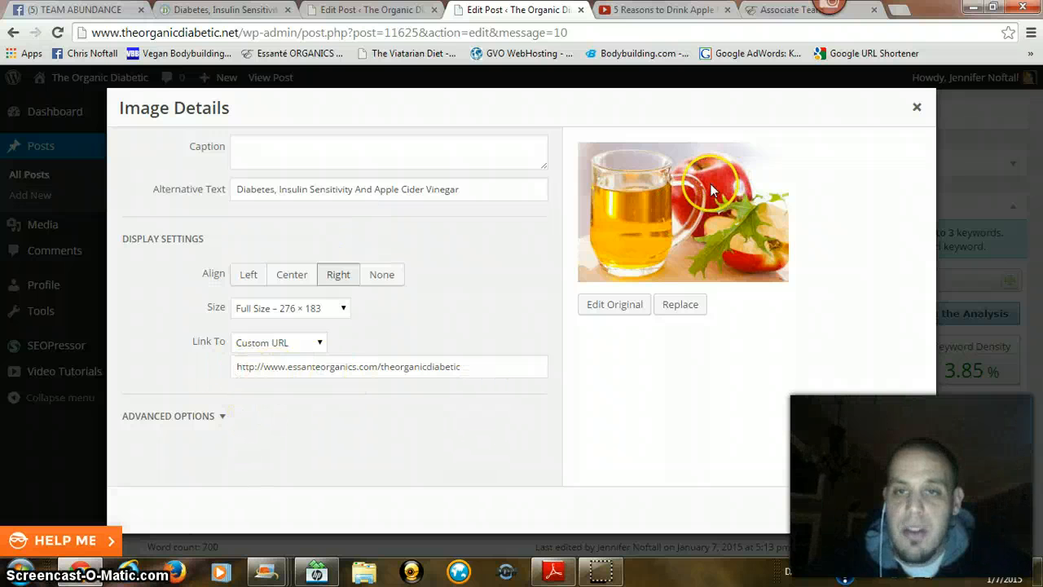
pyautogui.click(922, 512)
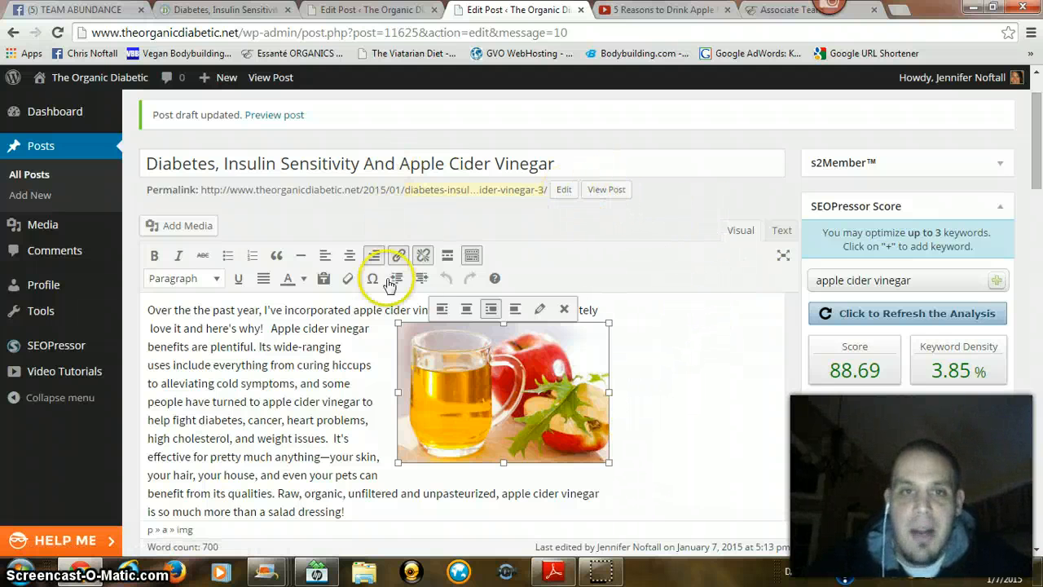
pyautogui.scroll(-1, 390, 283)
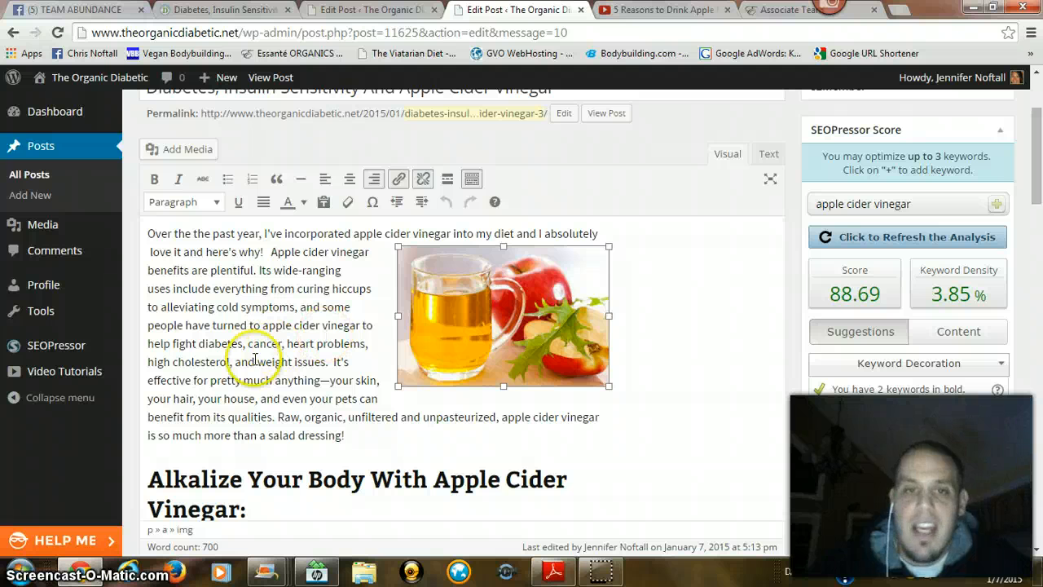